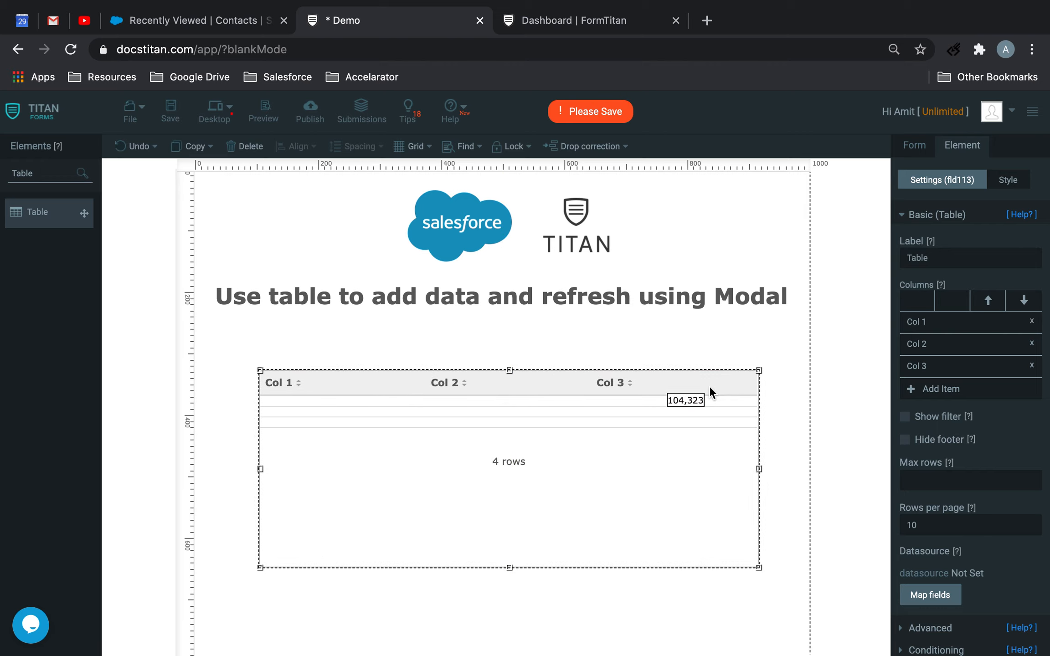
Rename the table's columns to Firstname, Lastname and Email, and move the table closer under the heading and enlarge it
key(super+a)
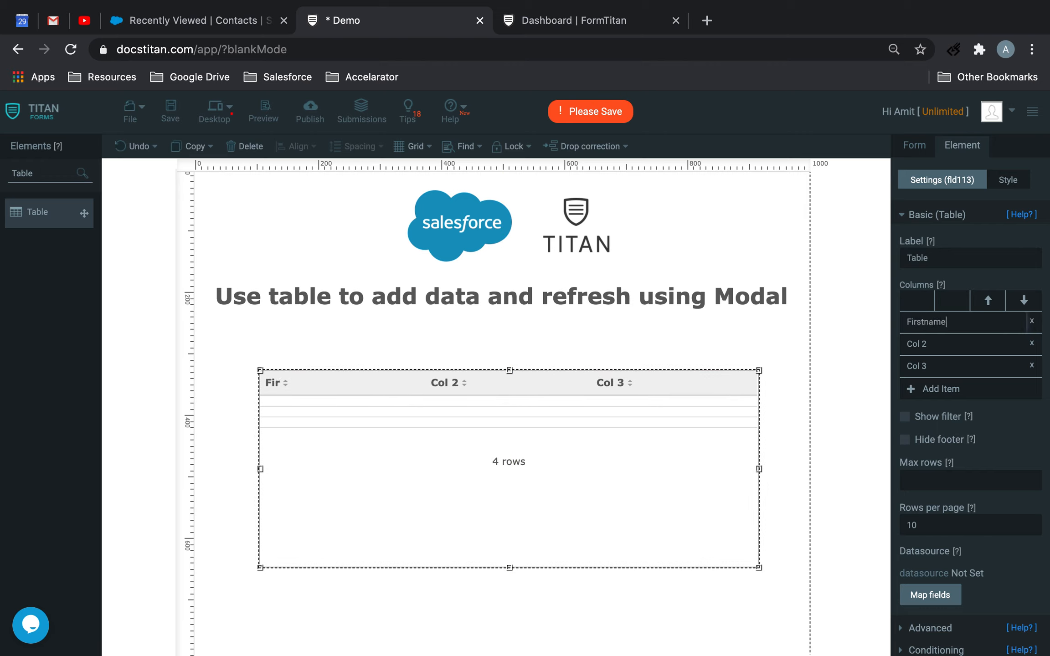
click(937, 349)
key(super+a)
text(La)
click(940, 365)
key(super+a)
text(E)
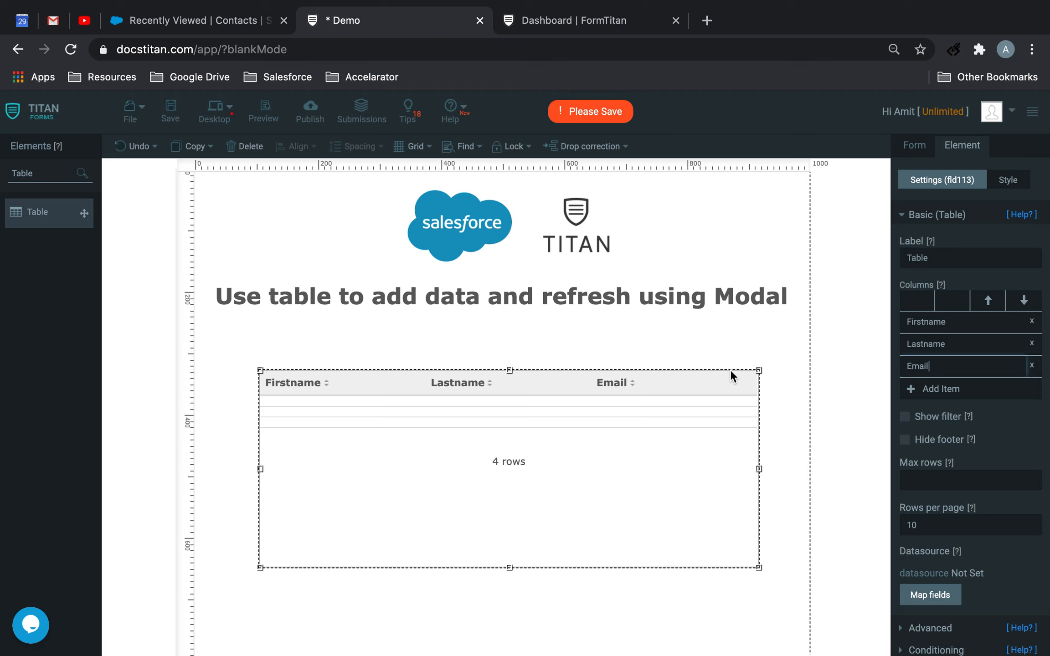
drag(707, 385, 700, 359)
drag(753, 543, 775, 587)
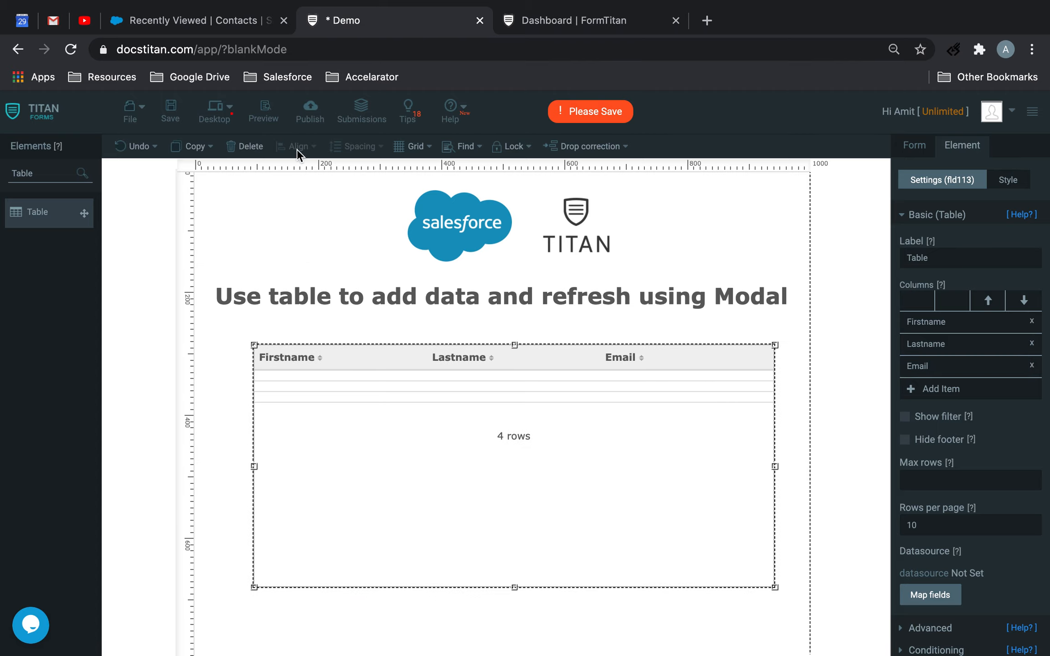
Switch to Salesforce, open the Titan account from the contacts list and copy its record ID from the page address
click(201, 26)
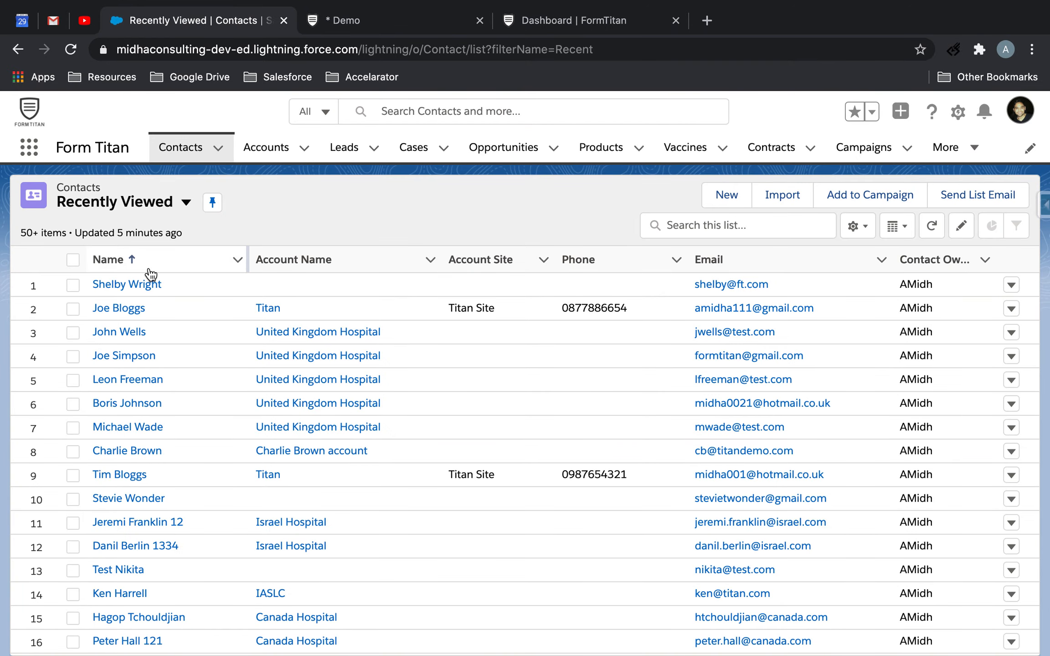
click(267, 309)
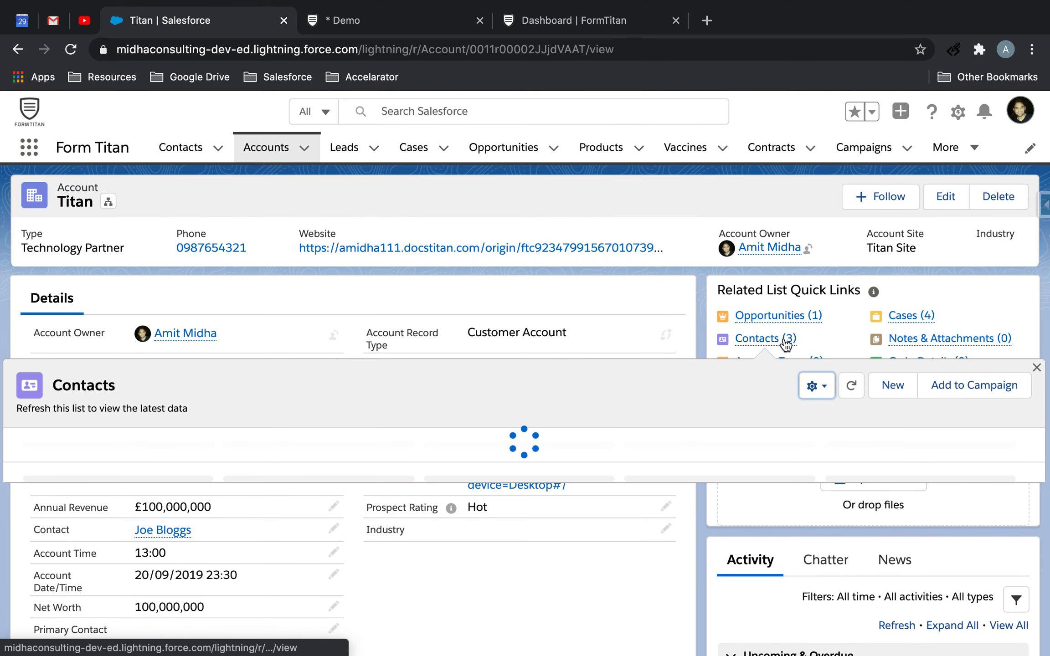
click(564, 43)
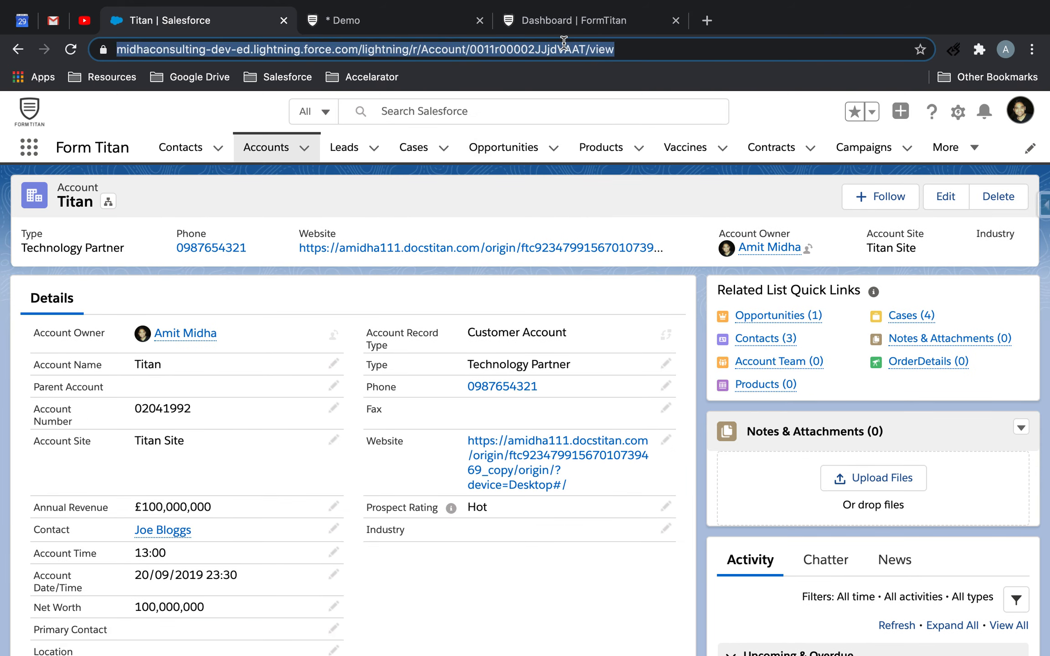
double_click(564, 42)
Switch back to the Demo form and replace the table's existing Salesforce mapping with a new Contact object mapping
click(382, 15)
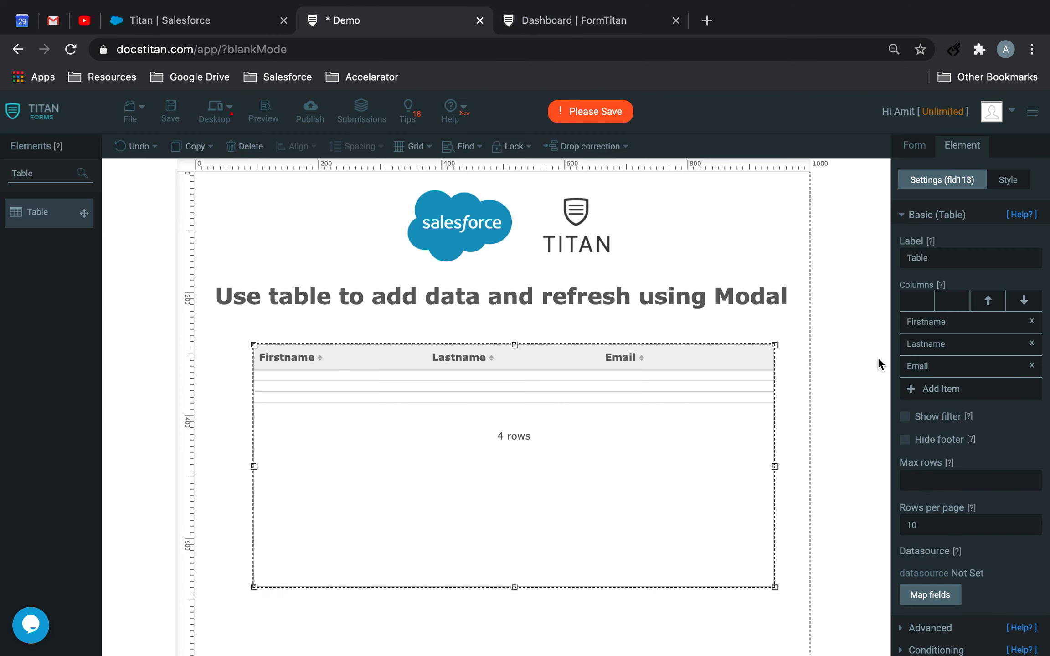
click(925, 597)
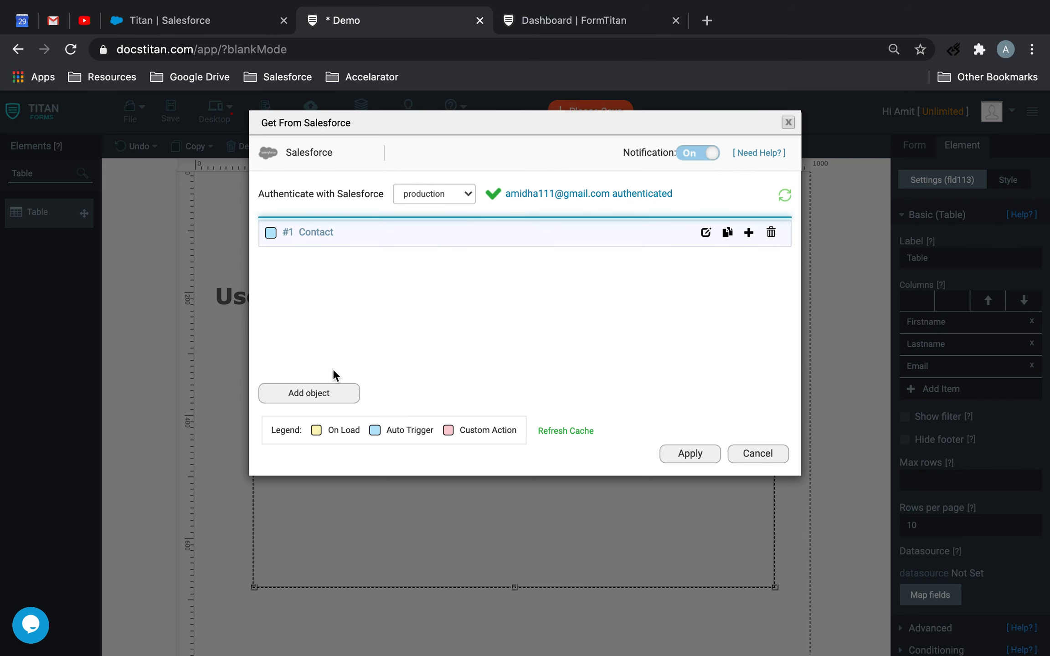
click(774, 232)
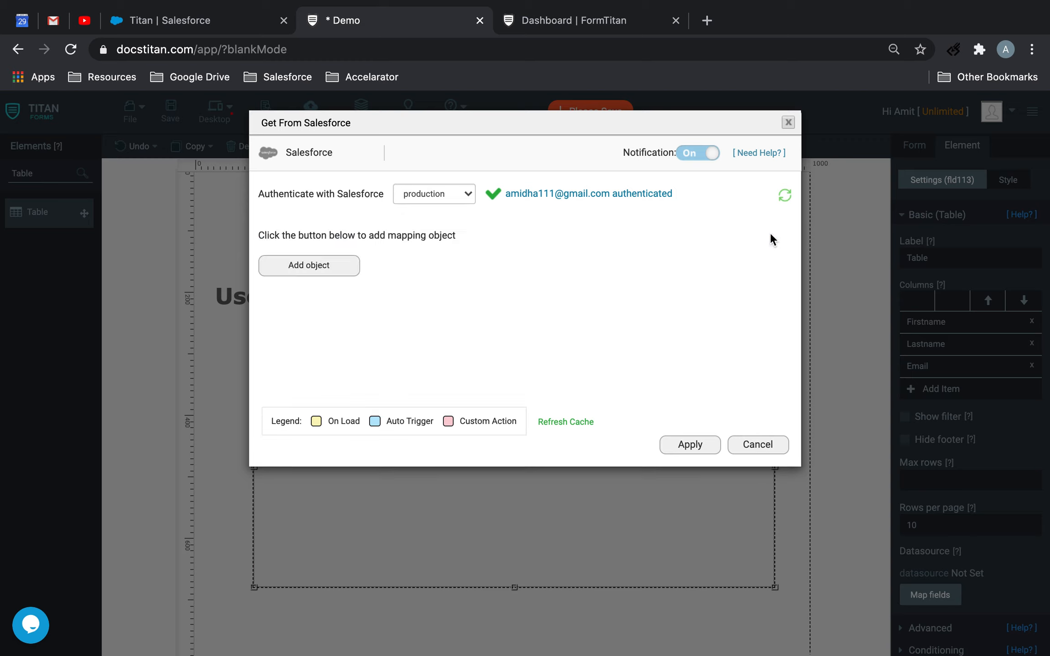
click(344, 266)
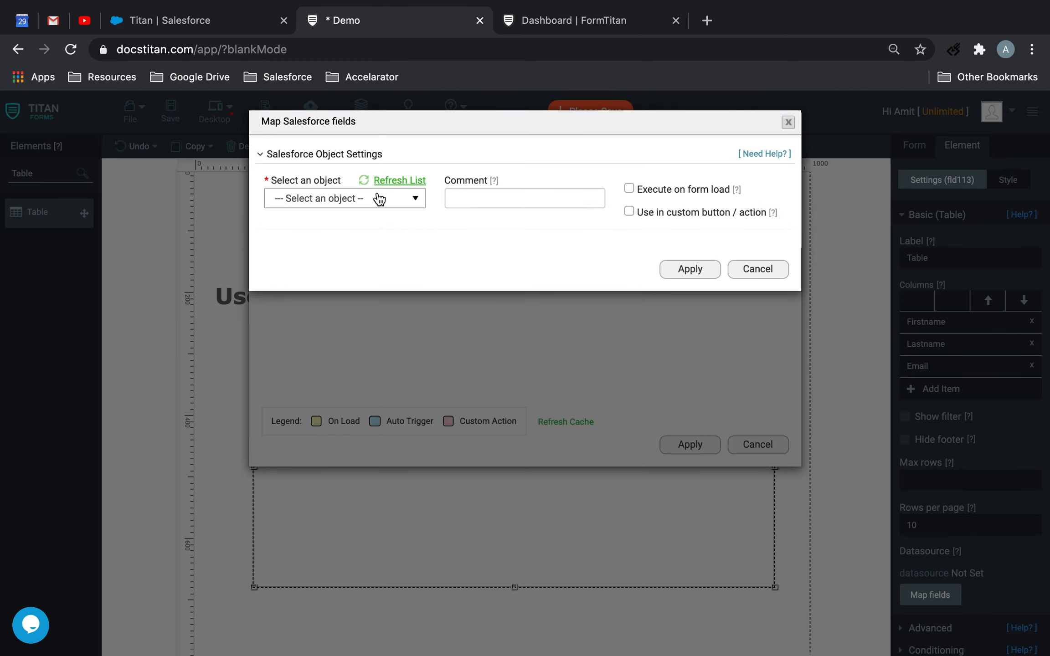
click(379, 199)
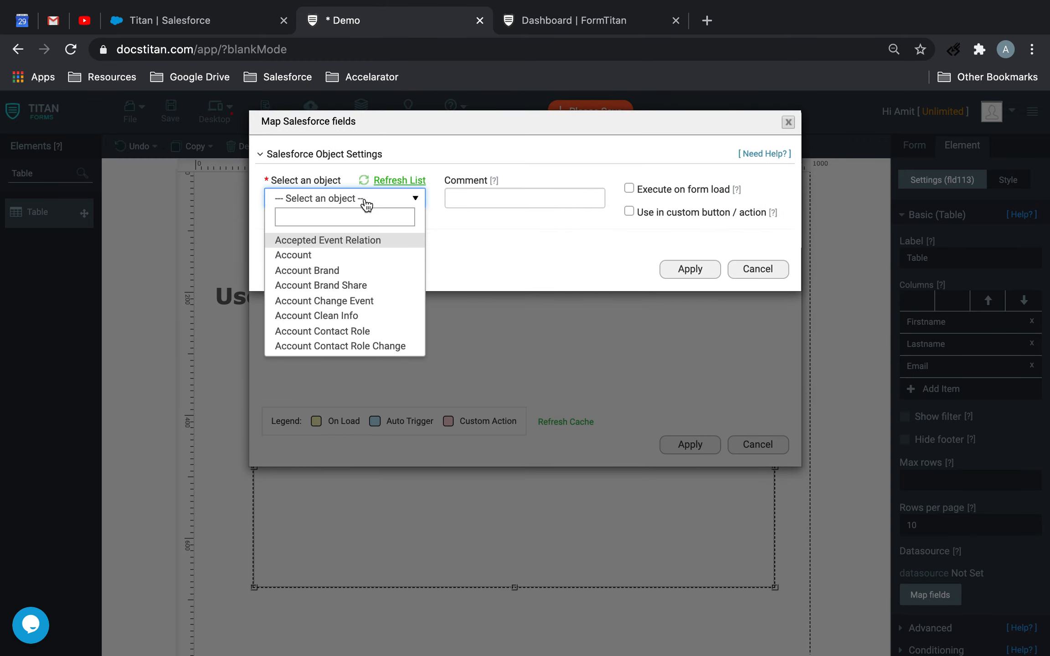
text(cont)
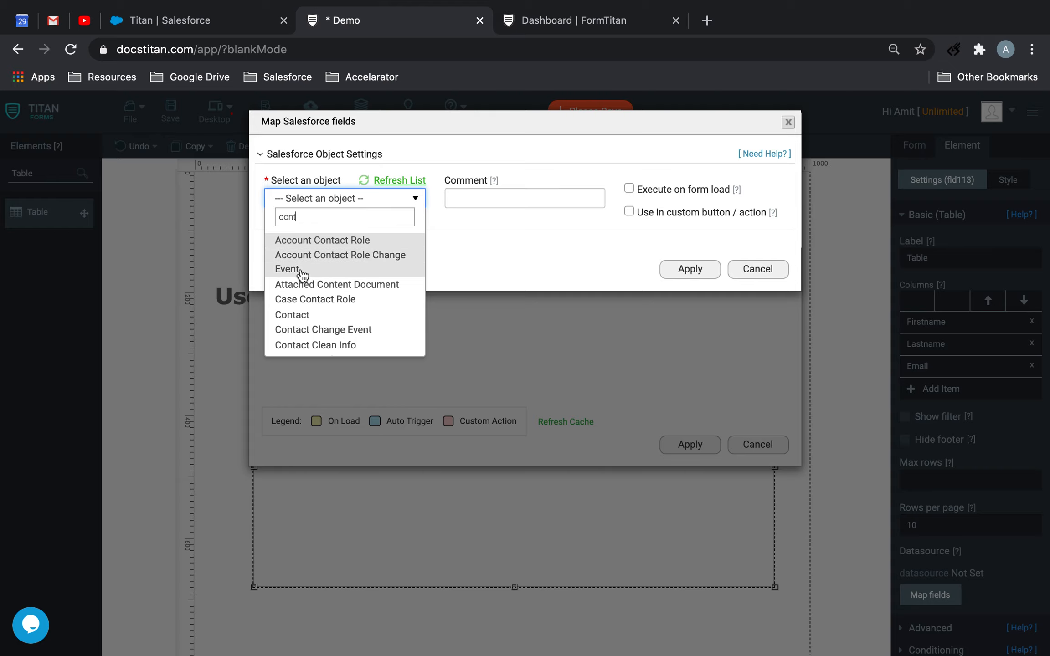
click(296, 314)
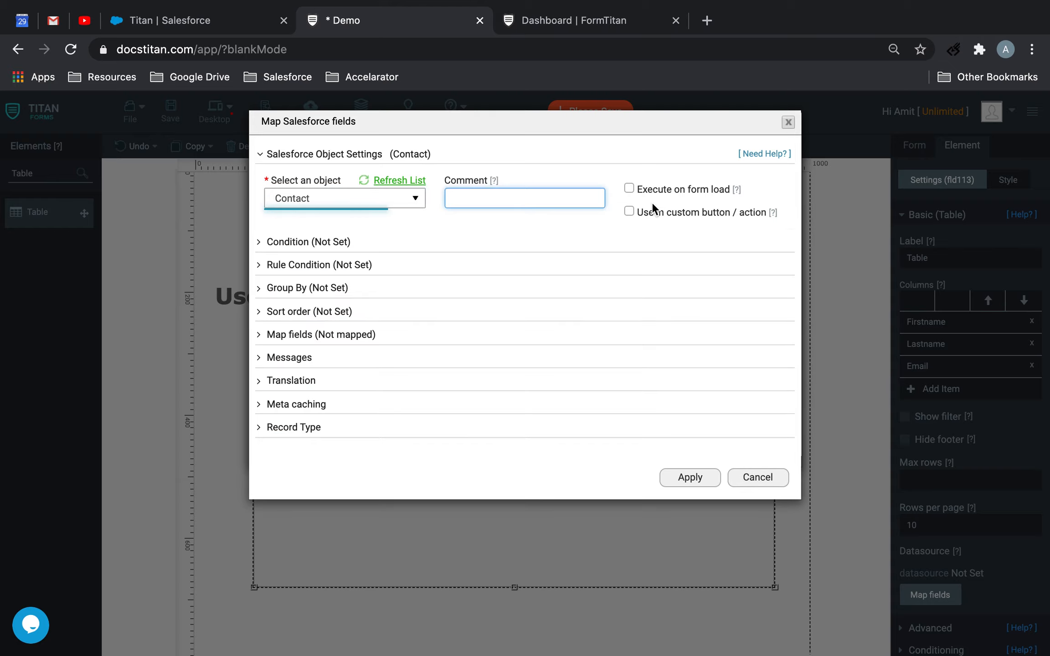
Make the Contact mapping usable in a custom button/action instead of on form load, with the comment "Bring data Back"
click(629, 188)
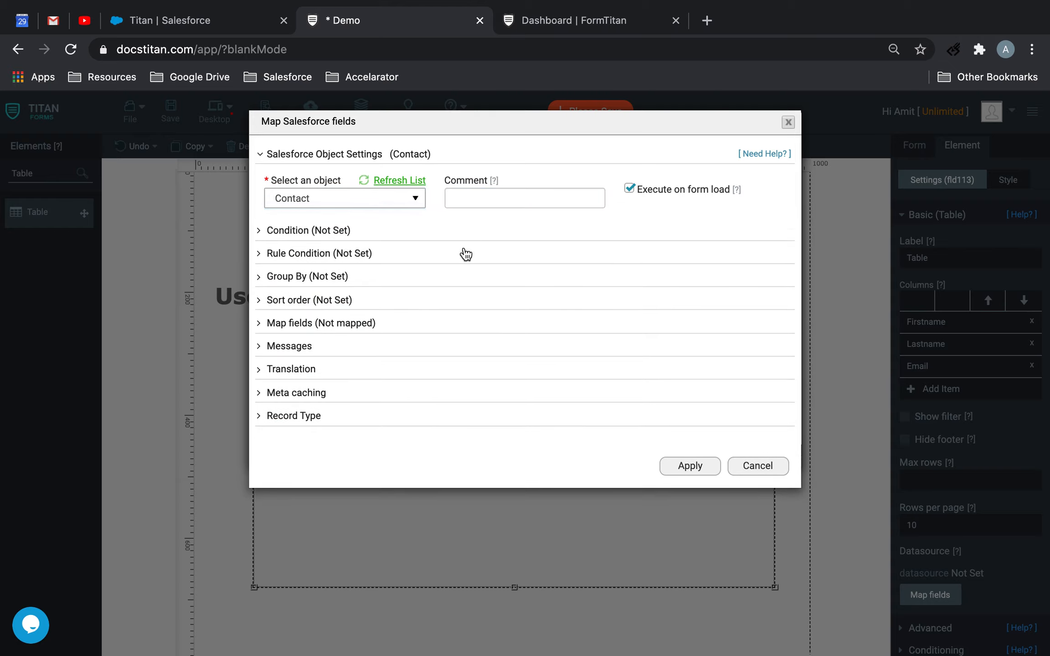
click(625, 187)
click(634, 217)
click(503, 198)
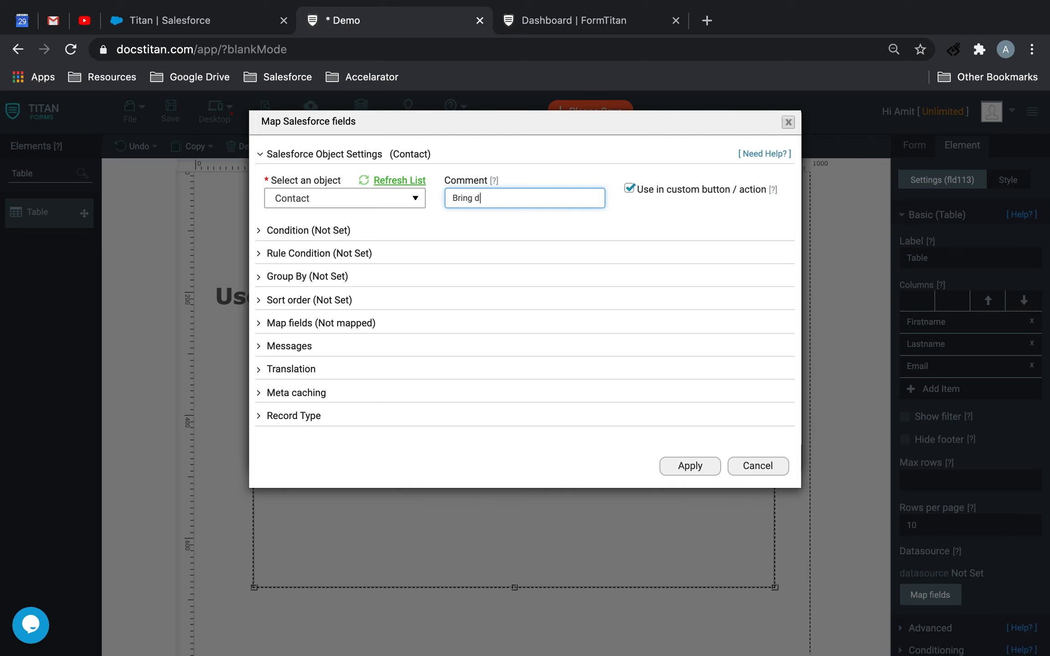
Set the Contact mapping to take all matches and add a condition comparing Account ID with the copied account ID
click(314, 230)
click(549, 295)
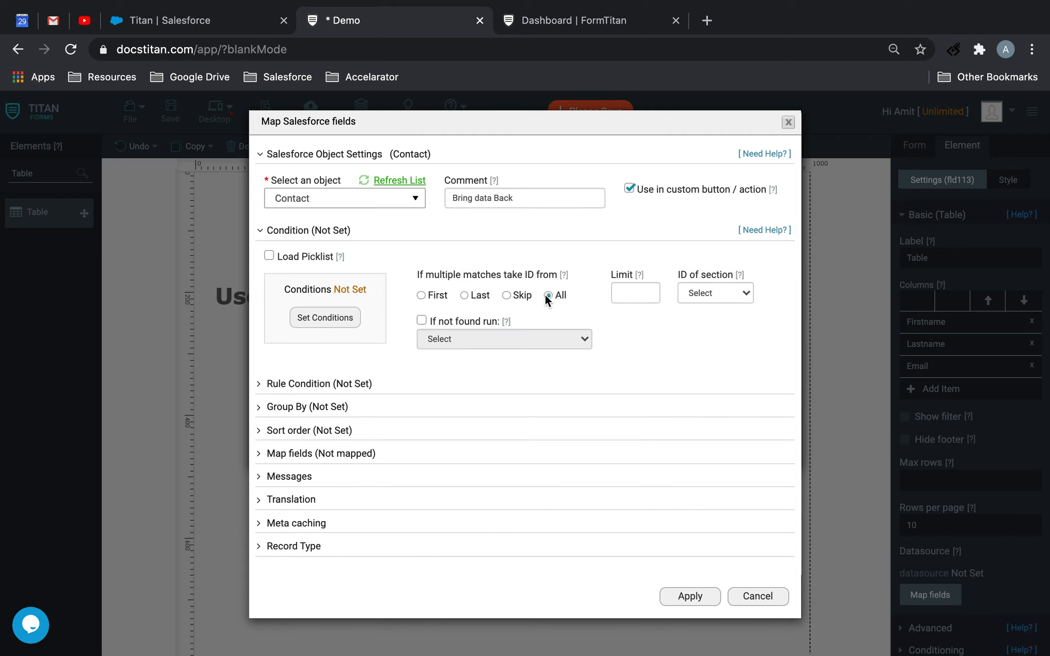
click(329, 321)
click(306, 157)
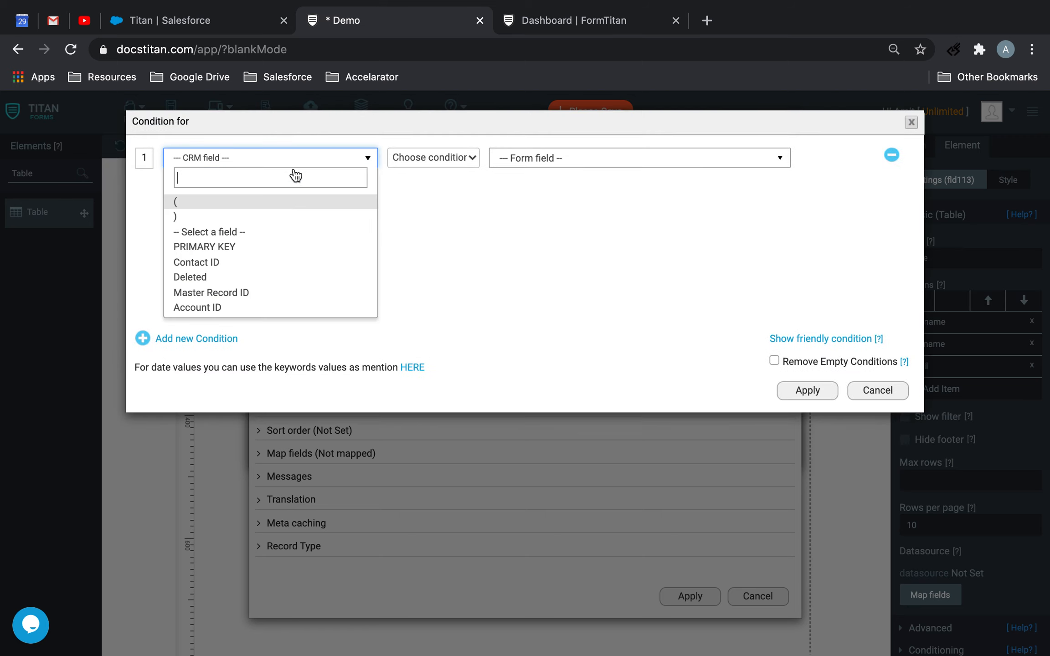
click(215, 306)
click(449, 157)
click(410, 169)
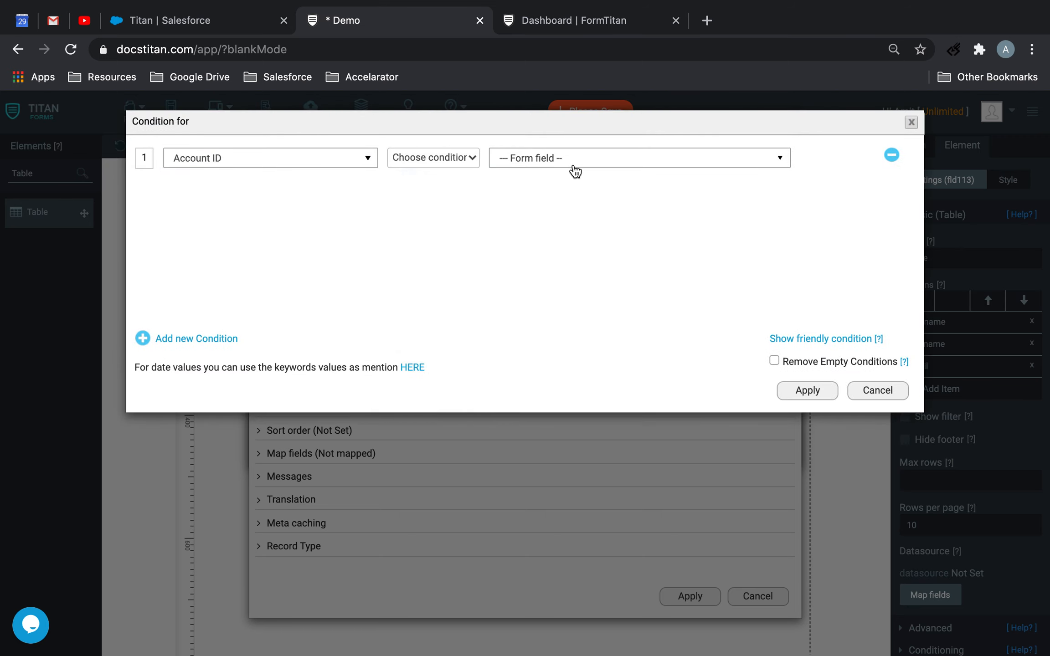
click(574, 160)
click(557, 201)
click(579, 183)
key(super+v)
click(816, 392)
Map the table's Firstname, Lastname and Email columns to Salesforce First Name, Last Name and Email, and save the form
click(321, 453)
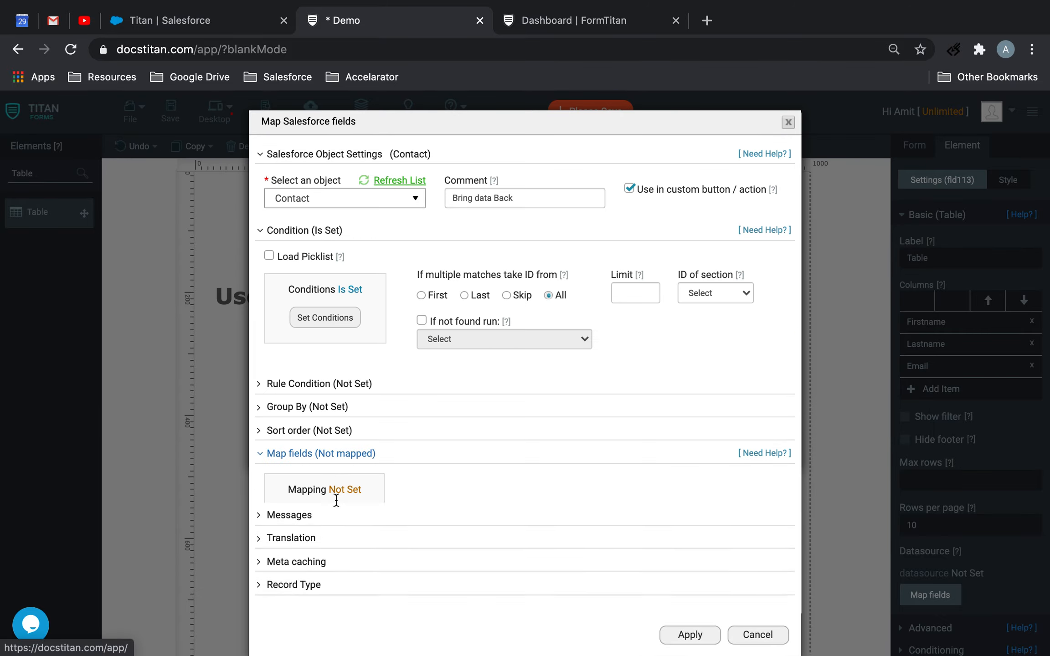
click(324, 518)
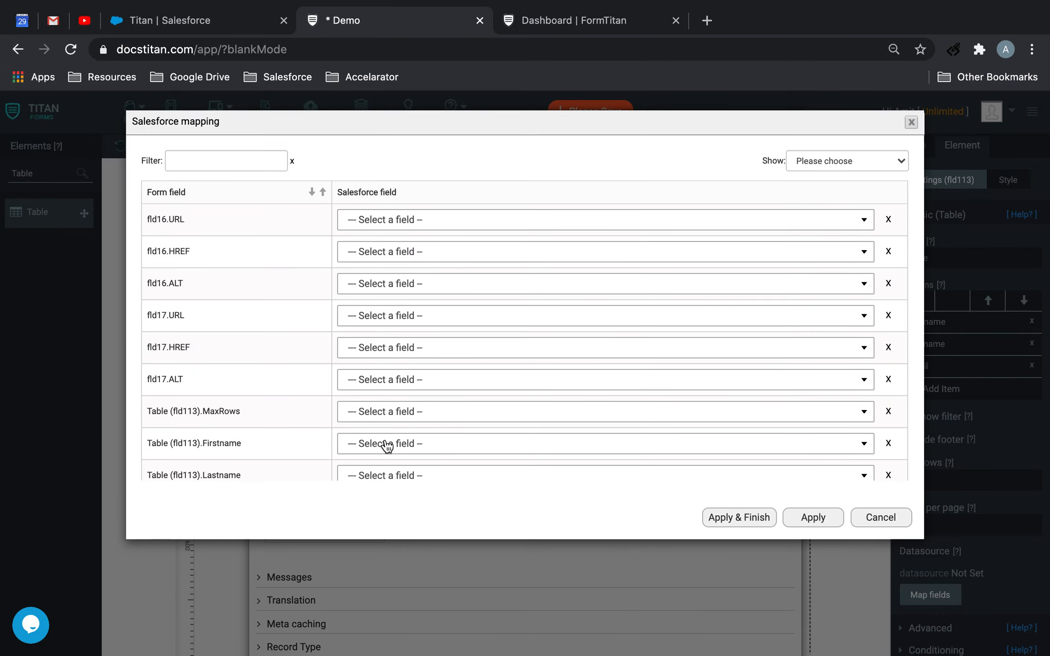
click(387, 444)
text(fir)
click(368, 490)
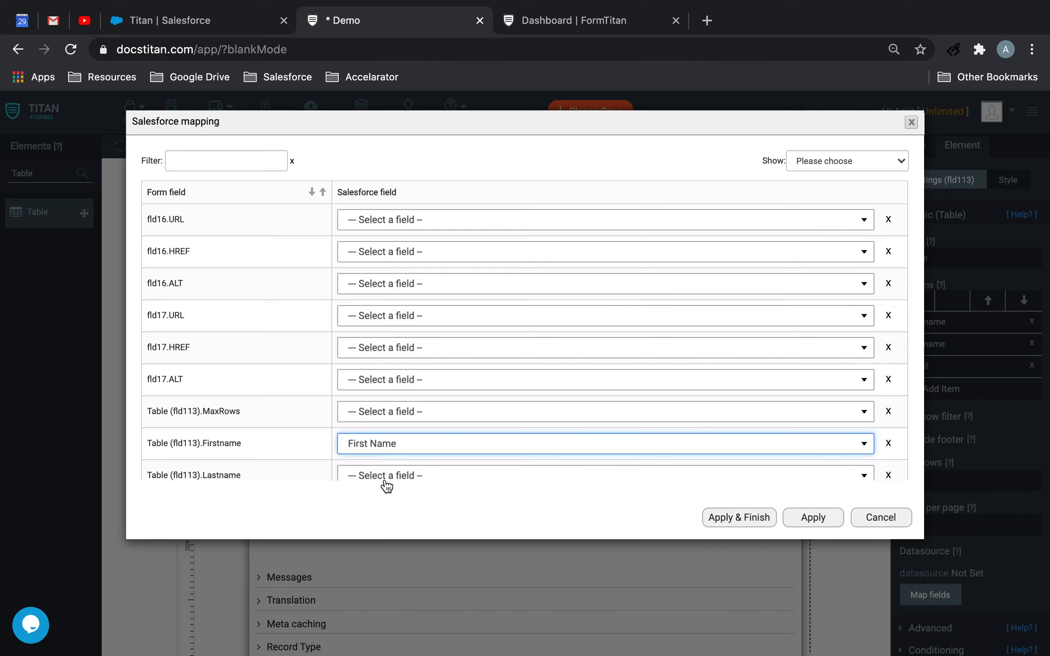
click(387, 479)
text(las)
click(362, 515)
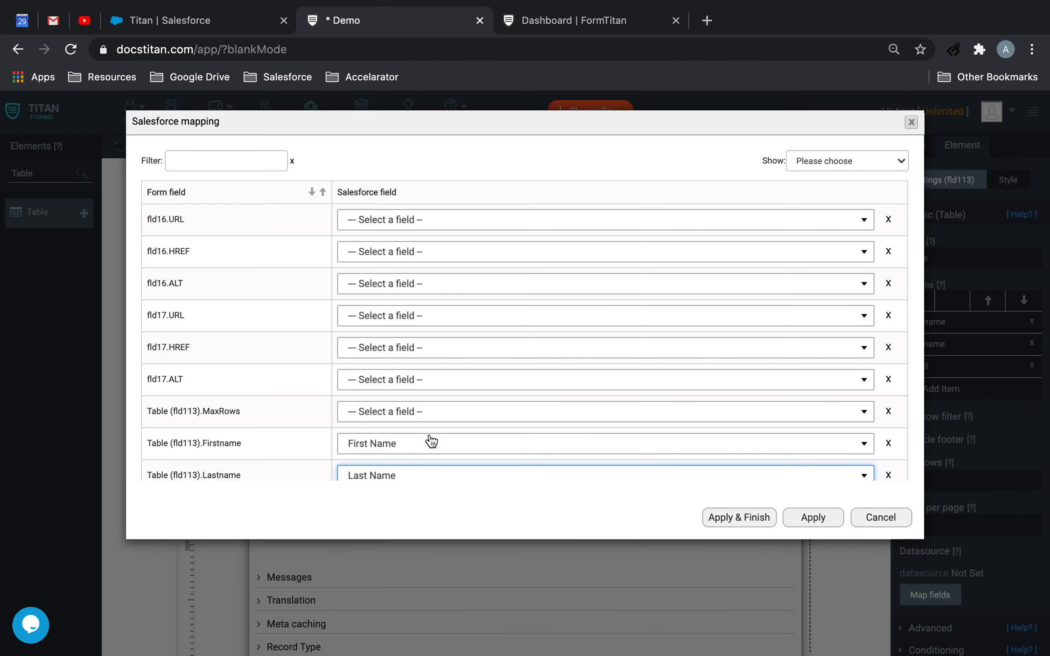
scroll(429, 436, down, 1)
click(398, 454)
text(ema)
click(376, 499)
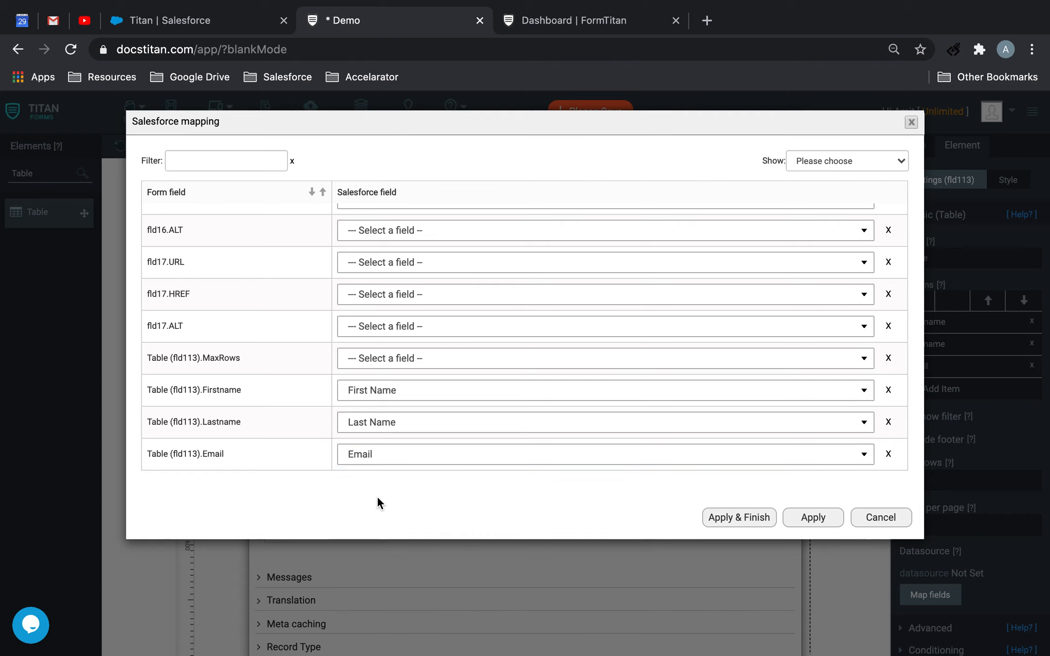
click(751, 518)
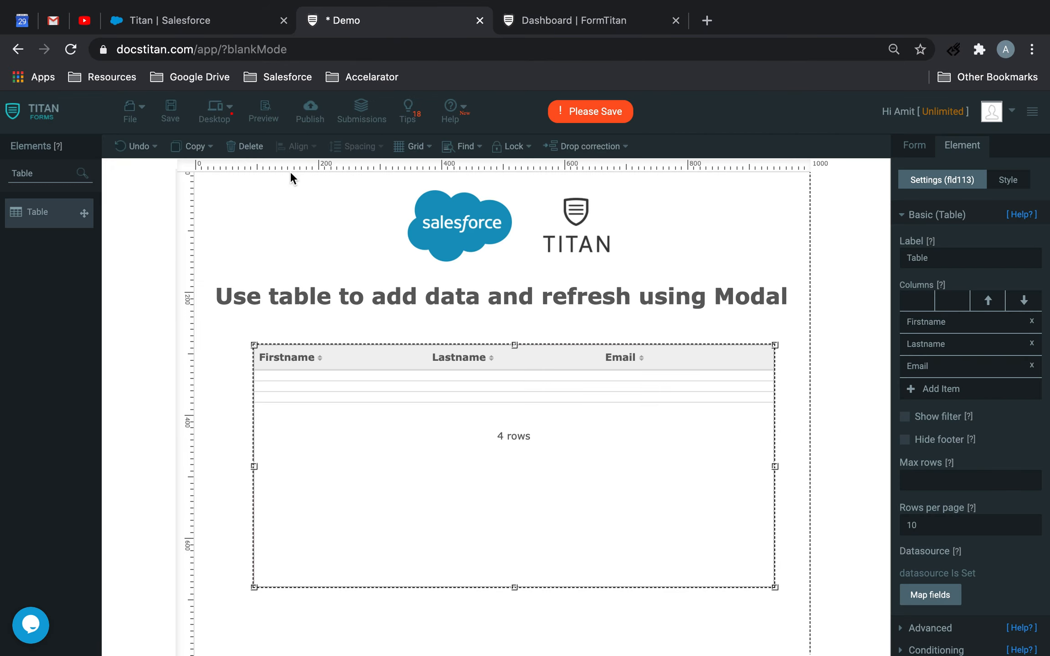
click(170, 110)
Add a hidden field above the heading, beside the Salesforce logo, with the system value Current day
double_click(55, 173)
text(hid)
drag(27, 215, 232, 207)
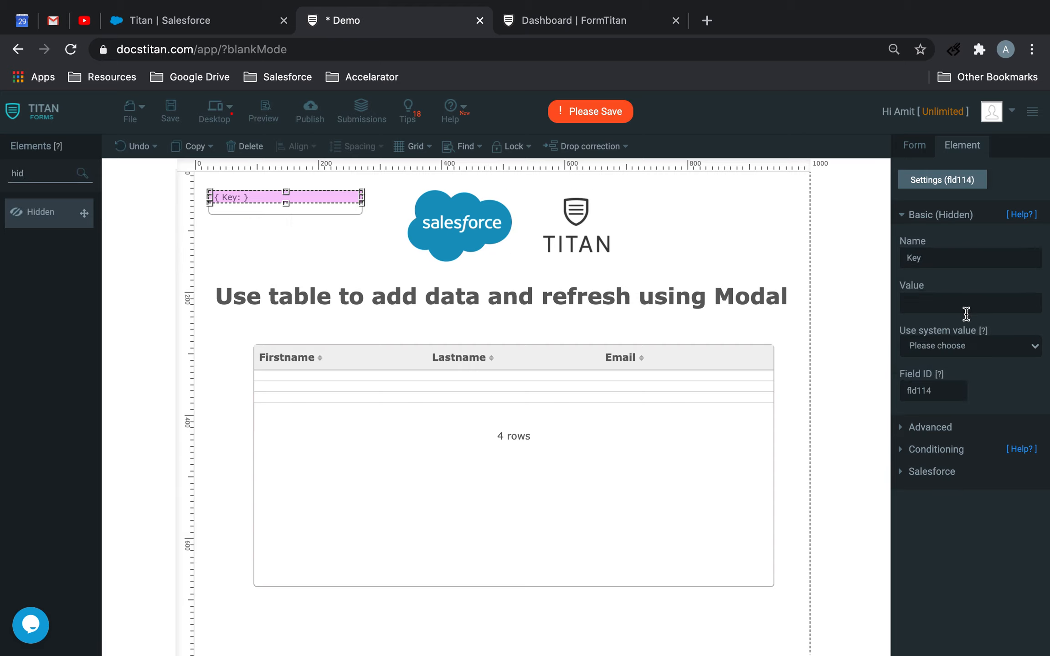
click(968, 345)
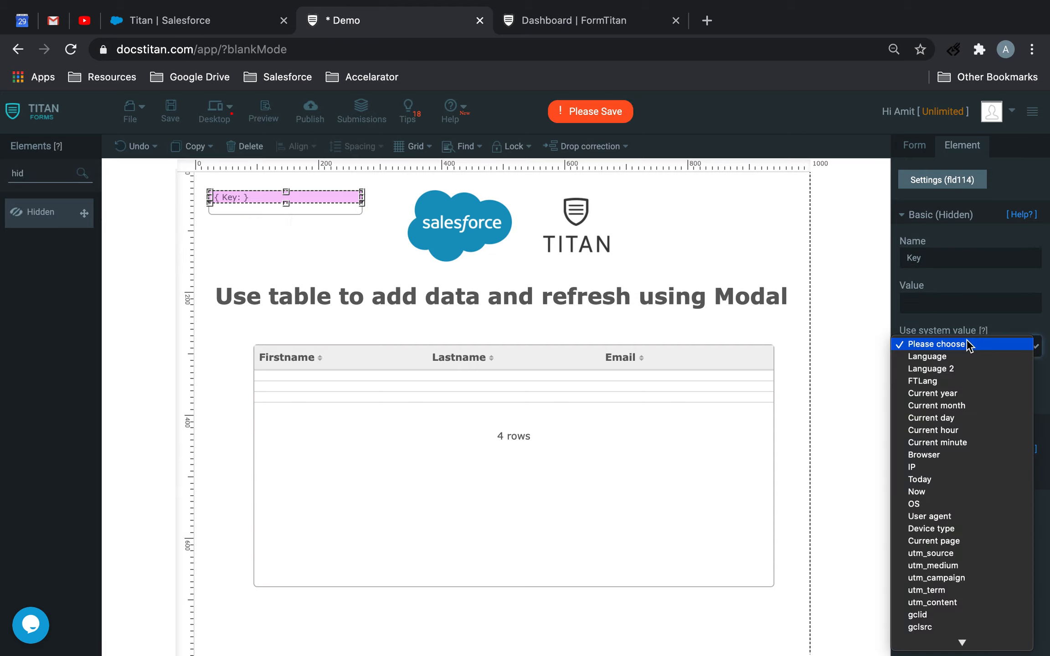
click(958, 419)
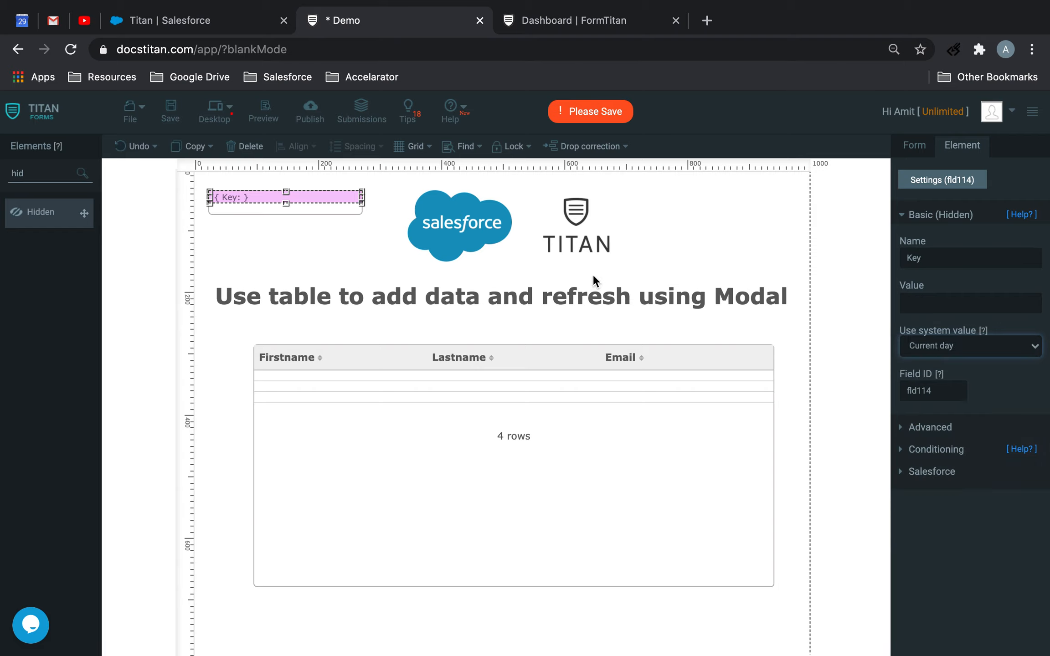
Start a conditioning rule on the hidden Key field that applies when the current field is not empty
click(937, 449)
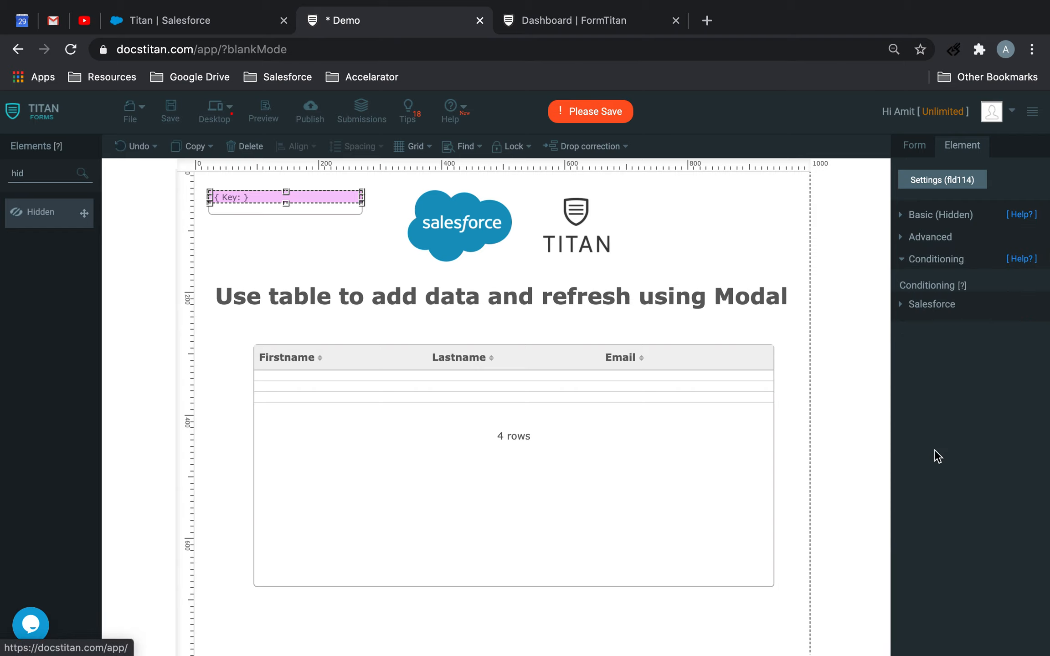
click(940, 328)
click(364, 229)
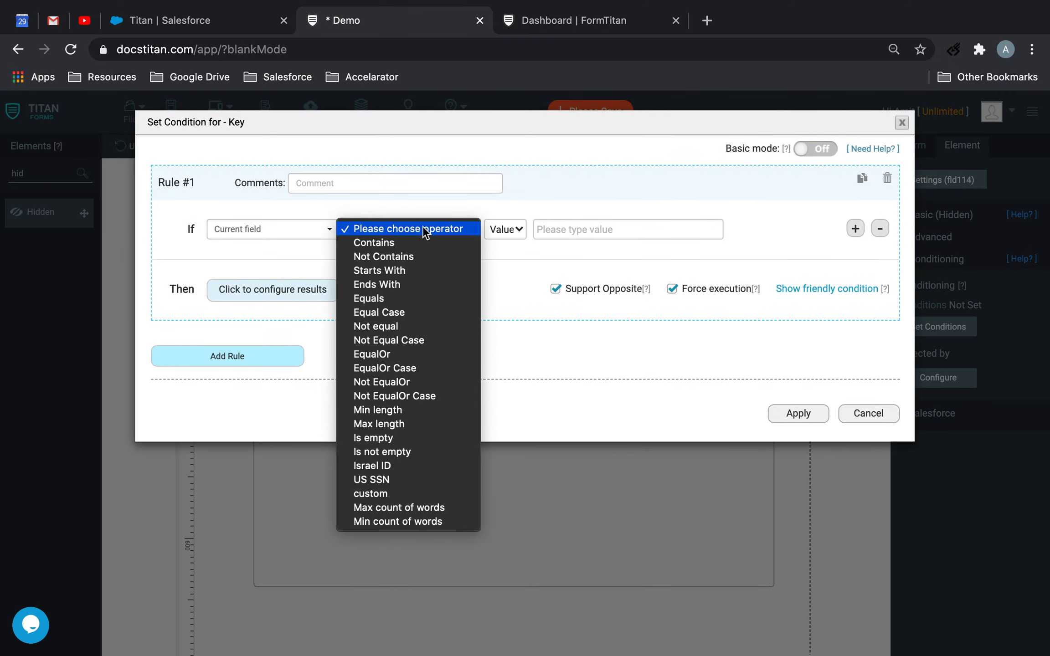
click(392, 451)
Set the rule's result to the Salesforce action "Contact (get) - Bring data Back", apply the condition and save the form
click(323, 292)
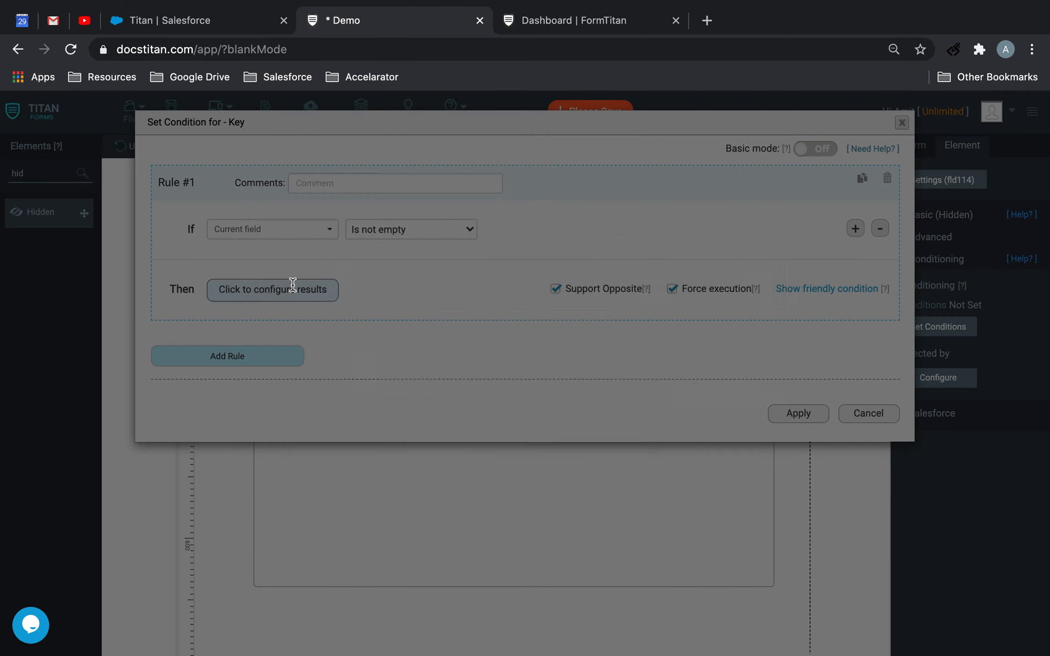
click(714, 319)
click(399, 406)
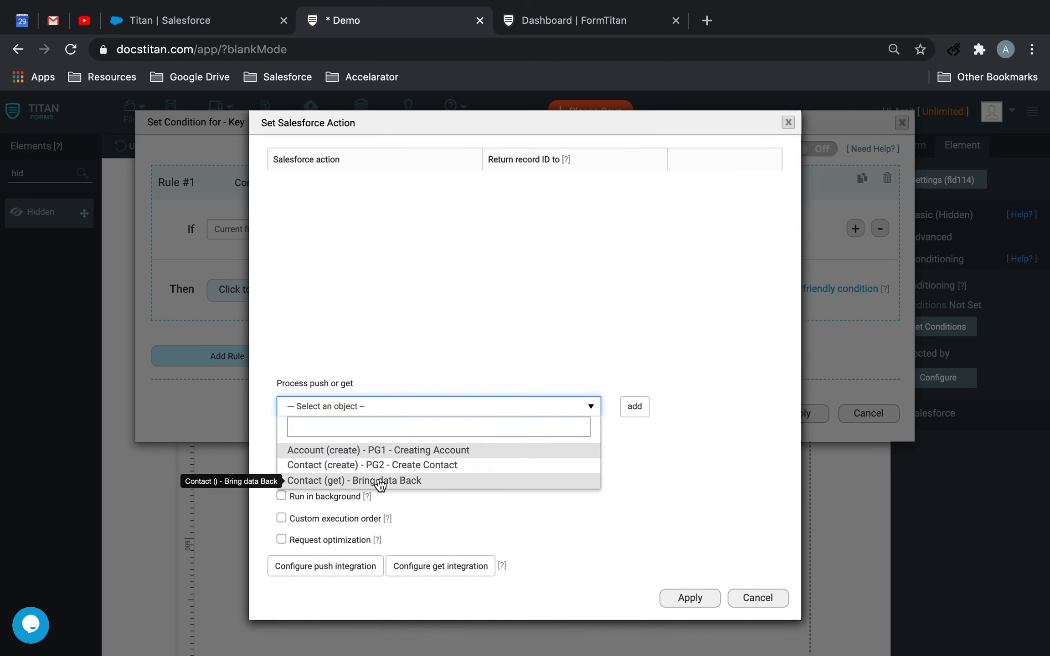
click(399, 483)
click(634, 407)
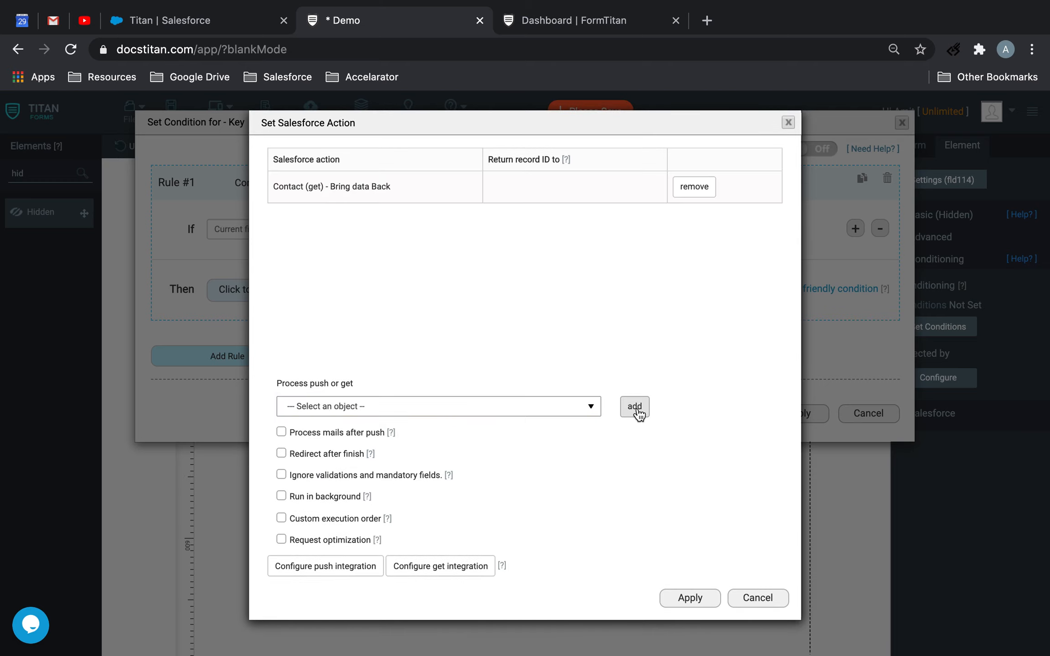
click(694, 593)
click(679, 593)
click(792, 415)
click(170, 112)
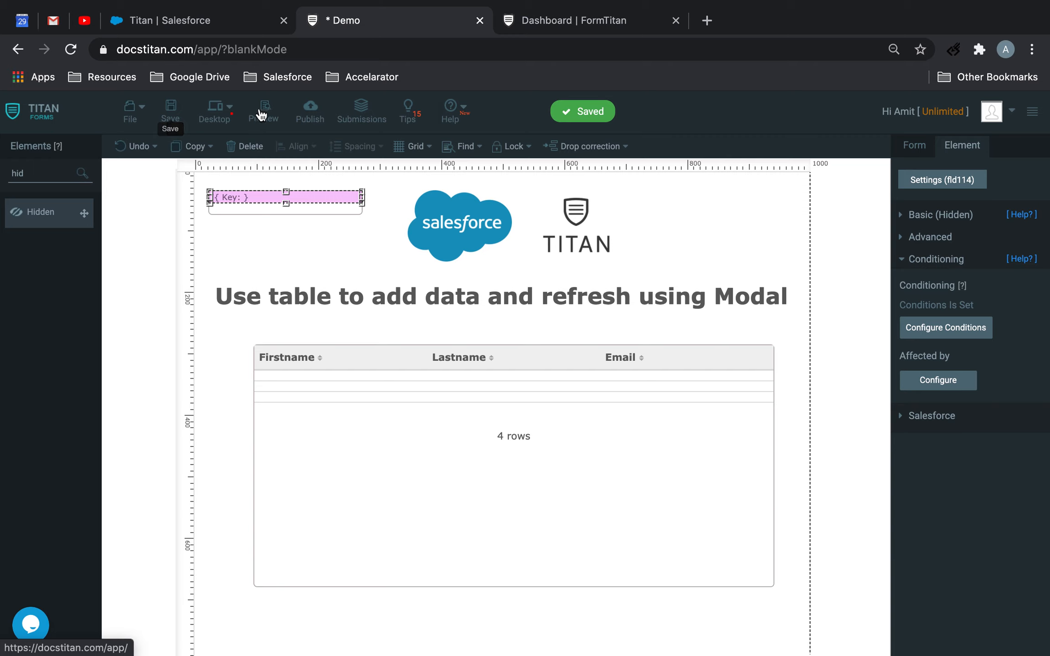
Turn on Show Hidden Fields in the form's Debug Mode settings
click(917, 146)
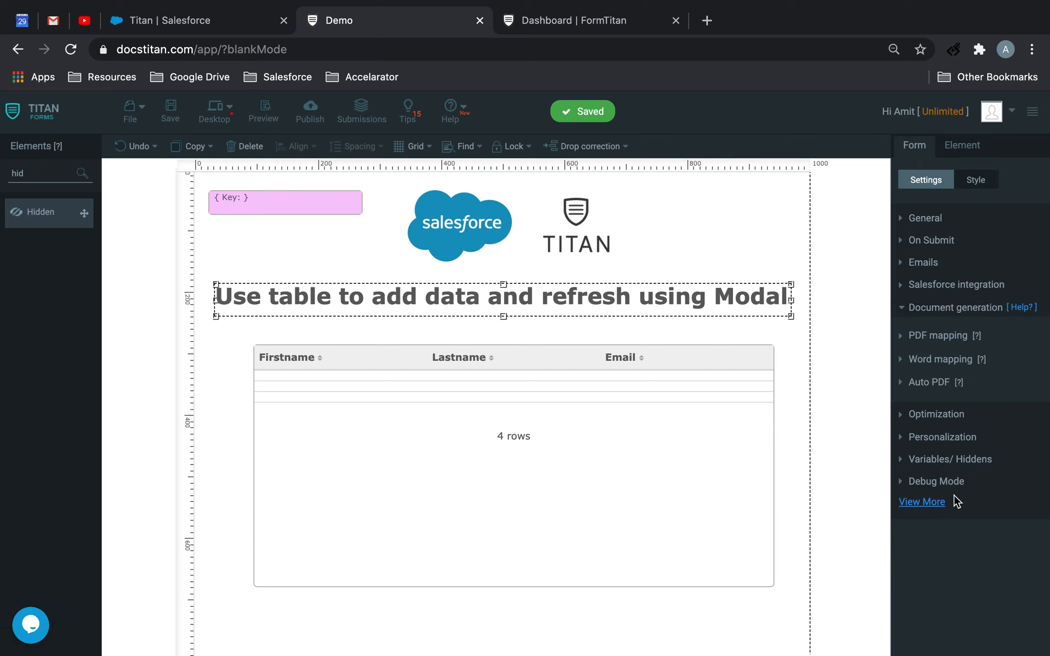
click(932, 503)
click(905, 289)
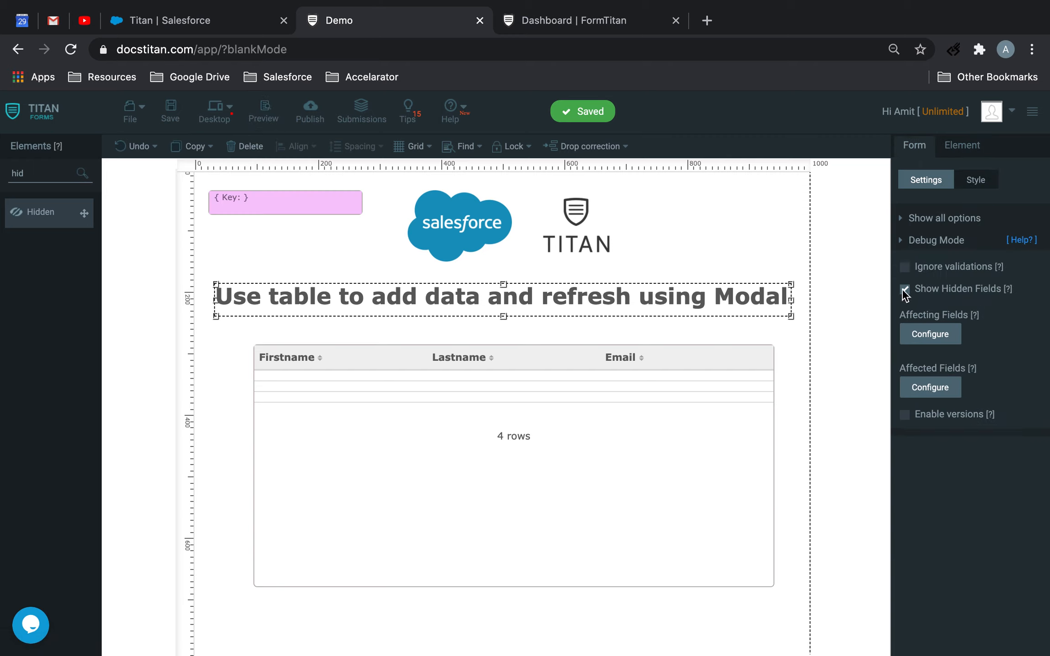
Save the form and preview it to check the contacts loaded into the table
click(171, 112)
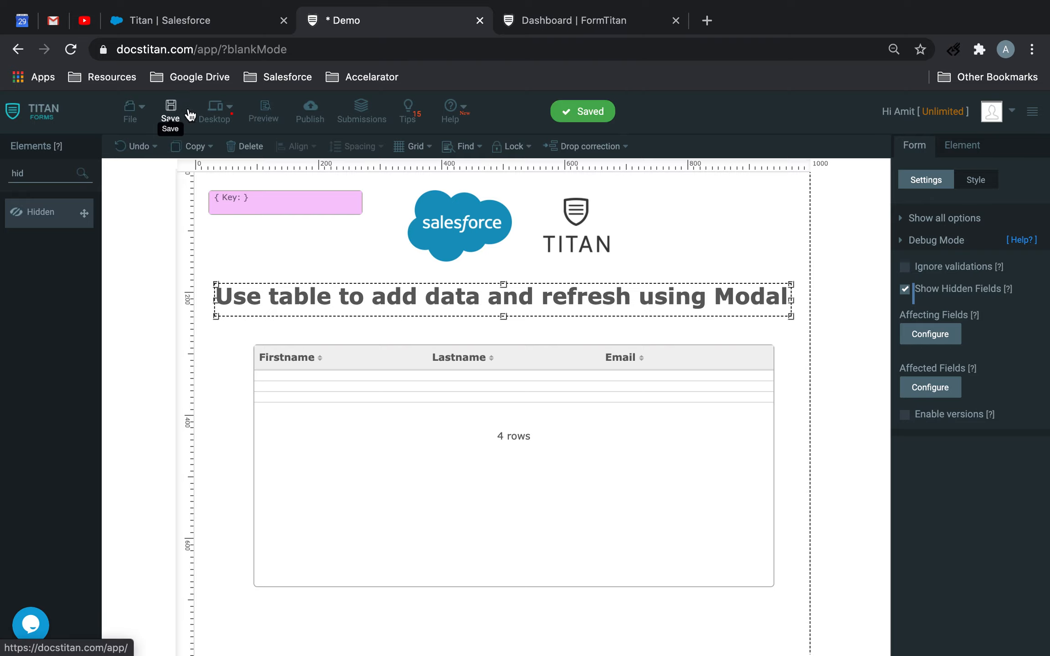
click(269, 114)
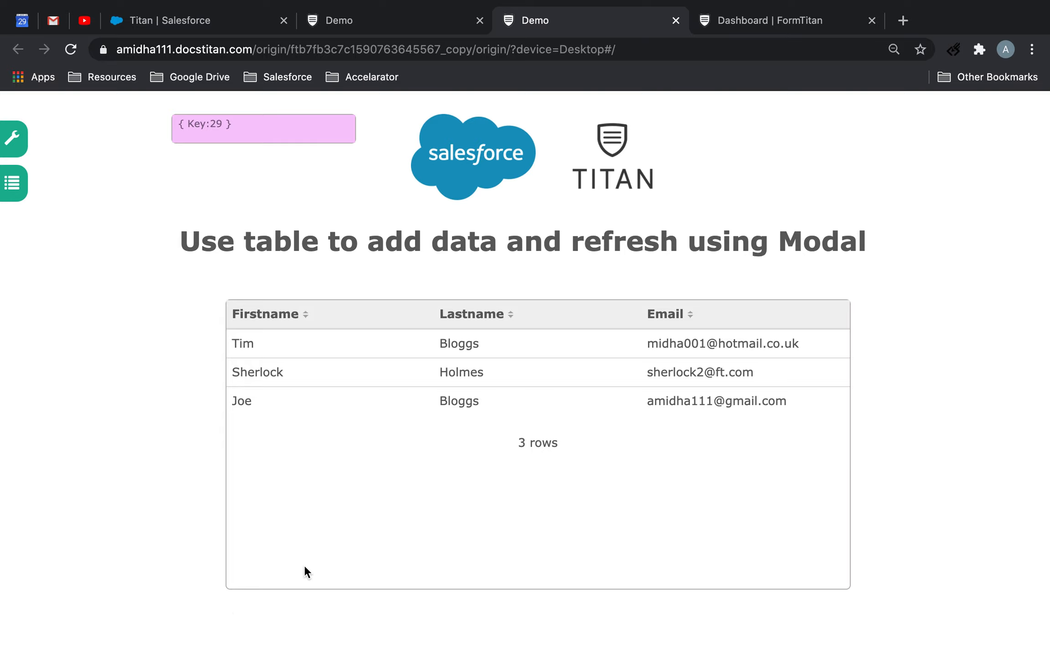
scroll(270, 388, down, 1)
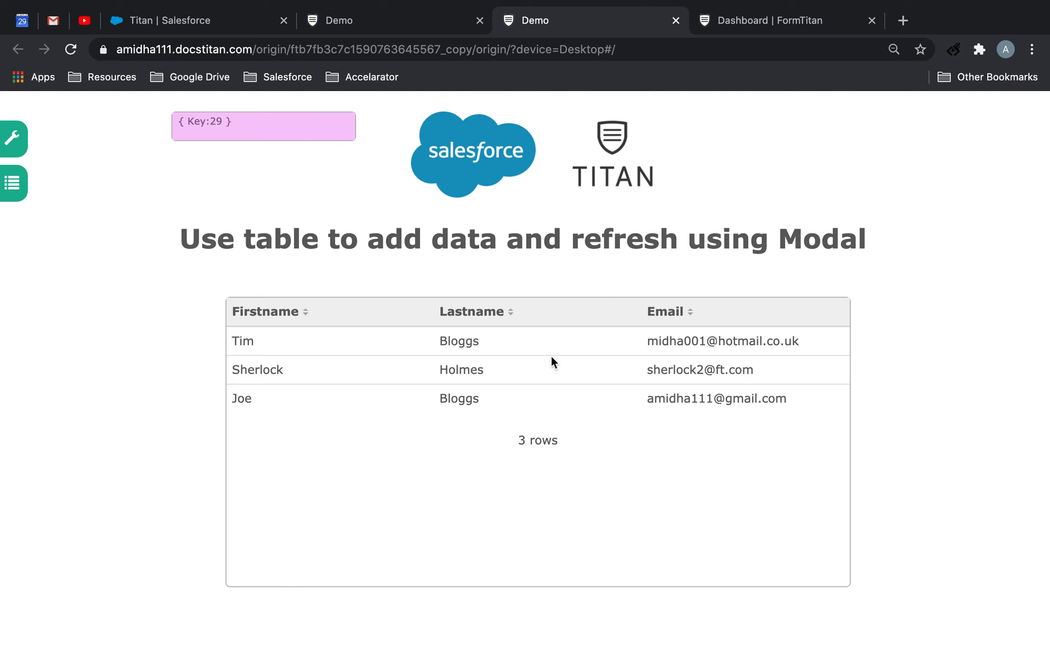
Return to the form builder and review the object settings of the "Contact - Bring data Back" get action in the Salesforce integration
click(381, 20)
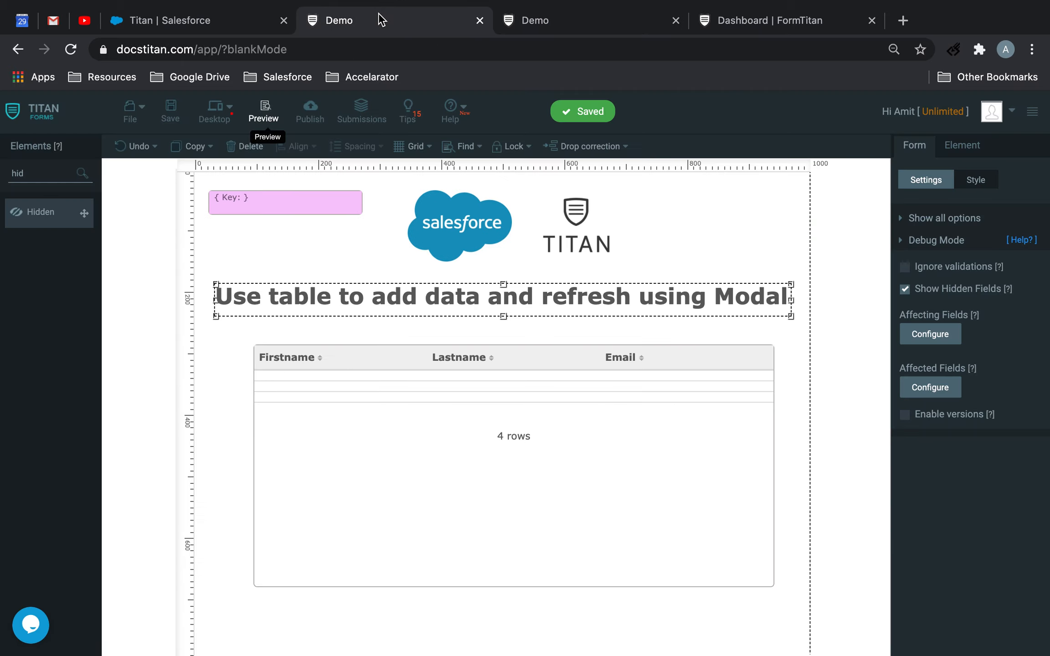
click(322, 204)
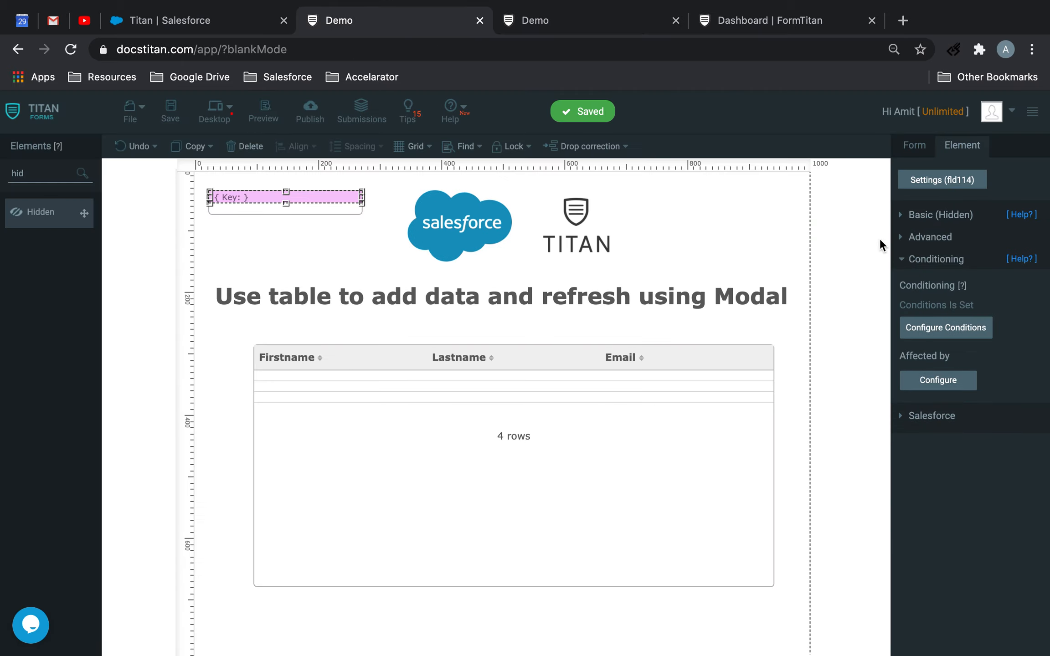
click(915, 146)
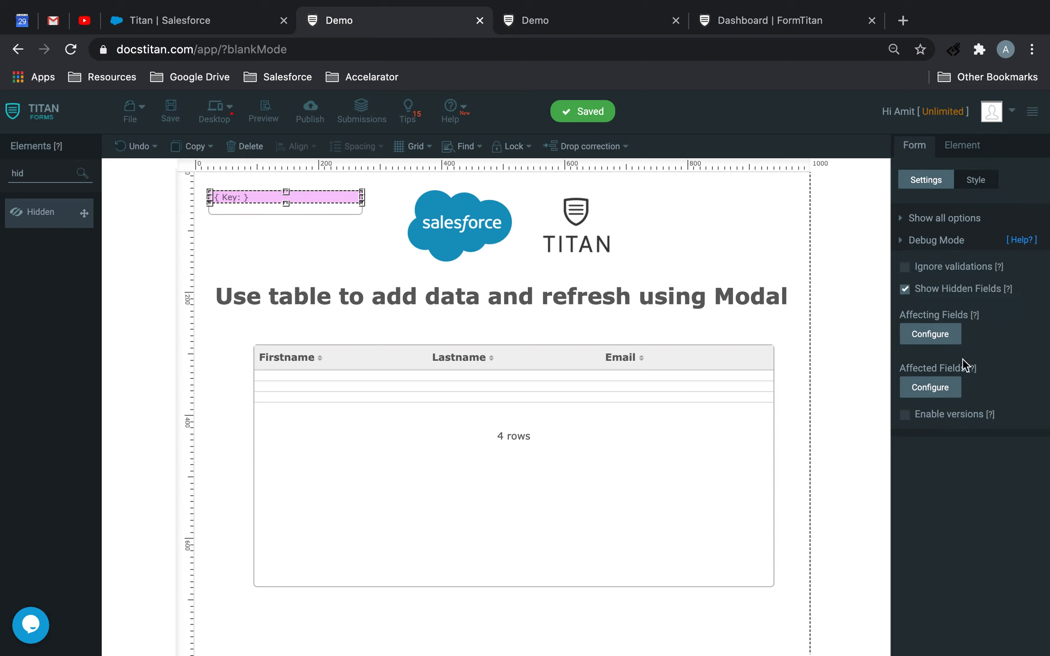
click(939, 241)
click(951, 277)
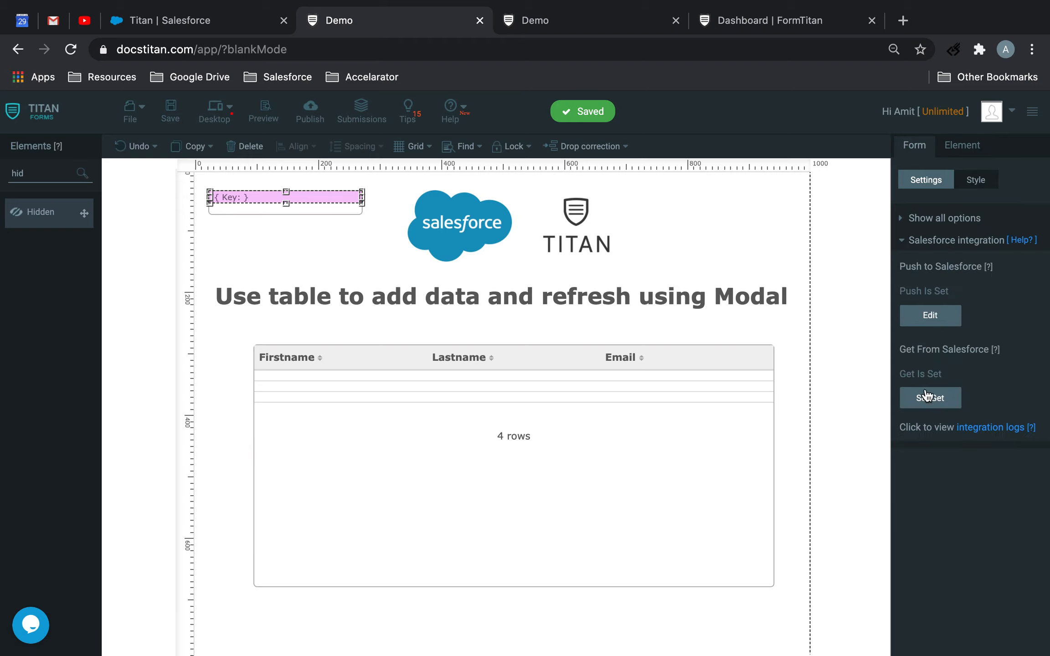
click(925, 400)
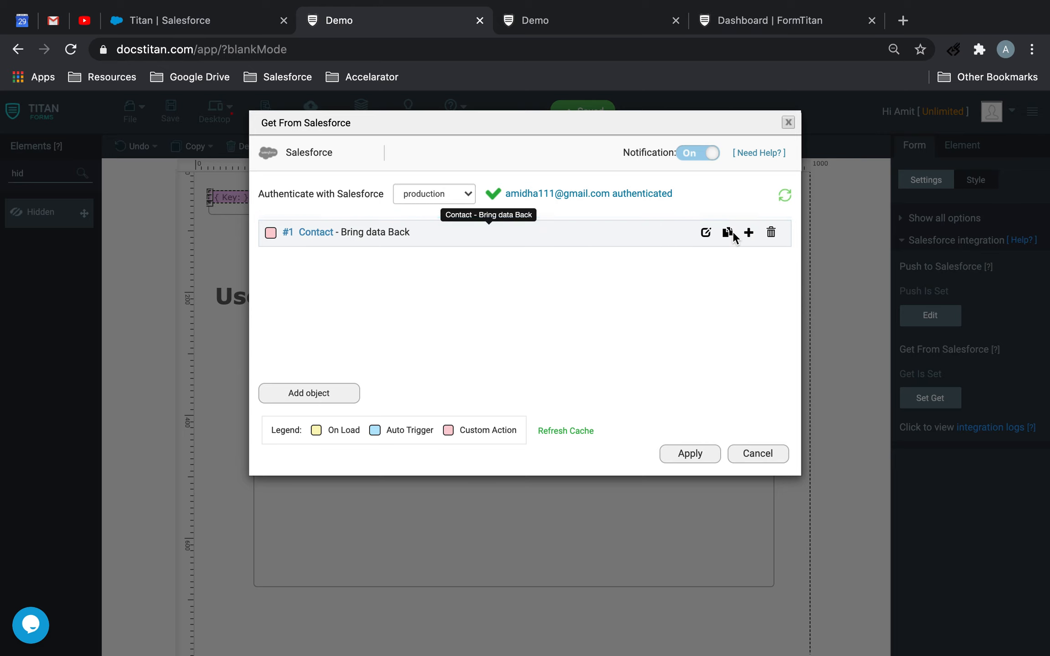
click(706, 233)
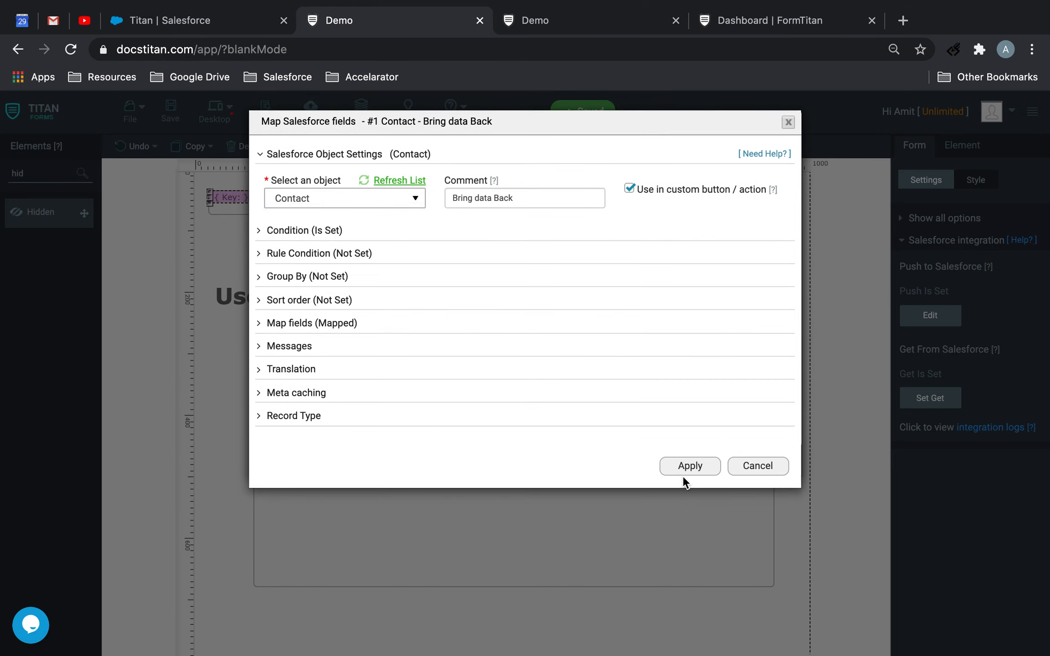
click(691, 466)
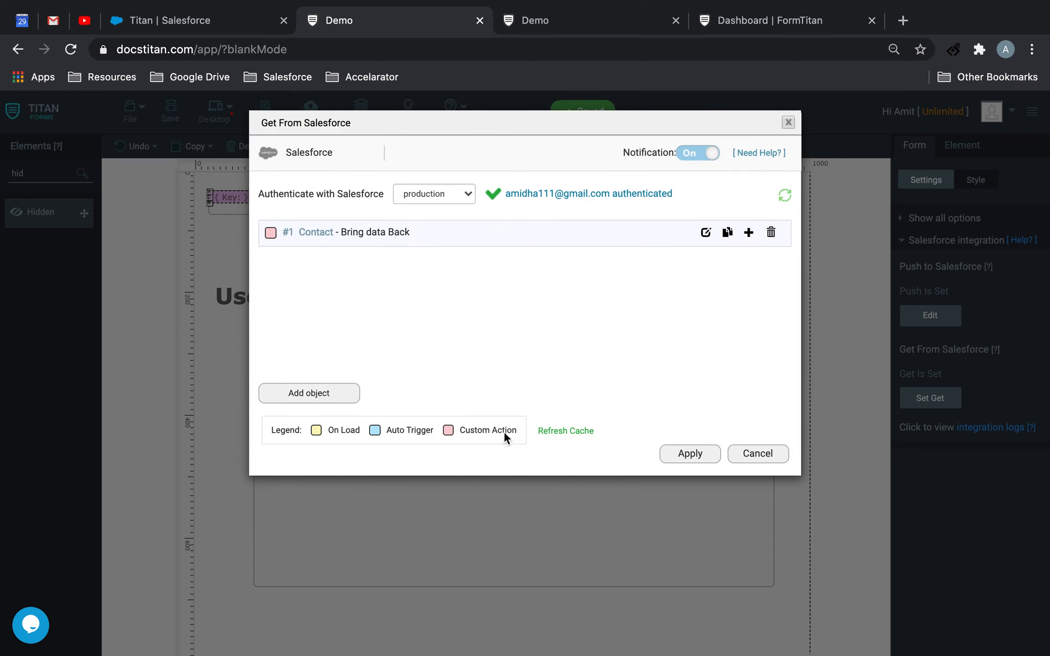
Check the get action's Account ID condition against the Titan account's record ID in Salesforce, then apply the settings and save the form
click(706, 234)
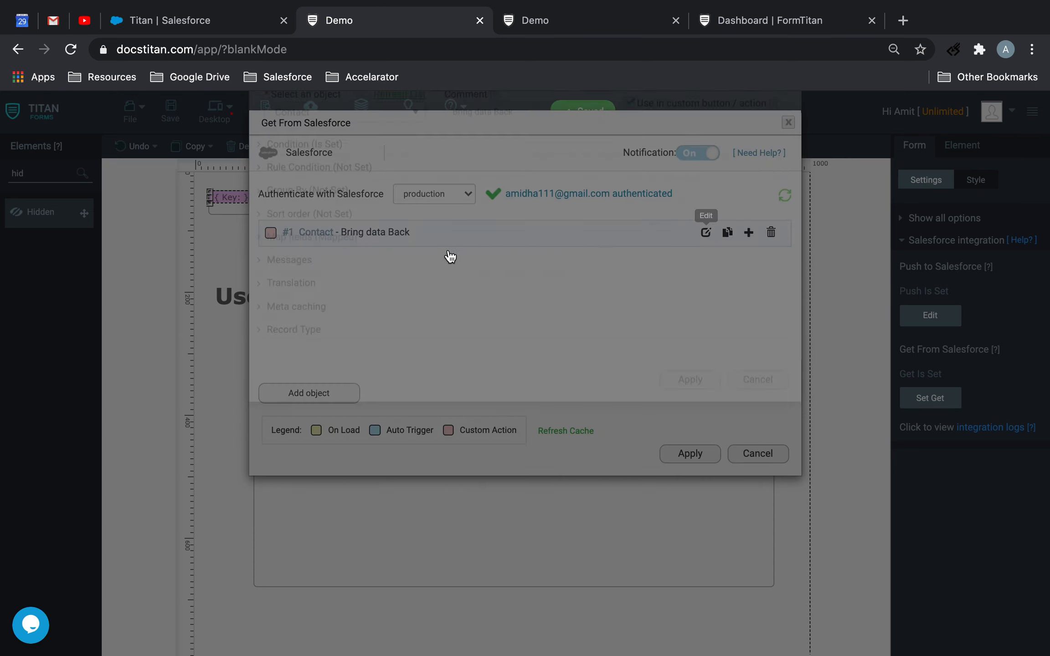
click(305, 231)
click(325, 318)
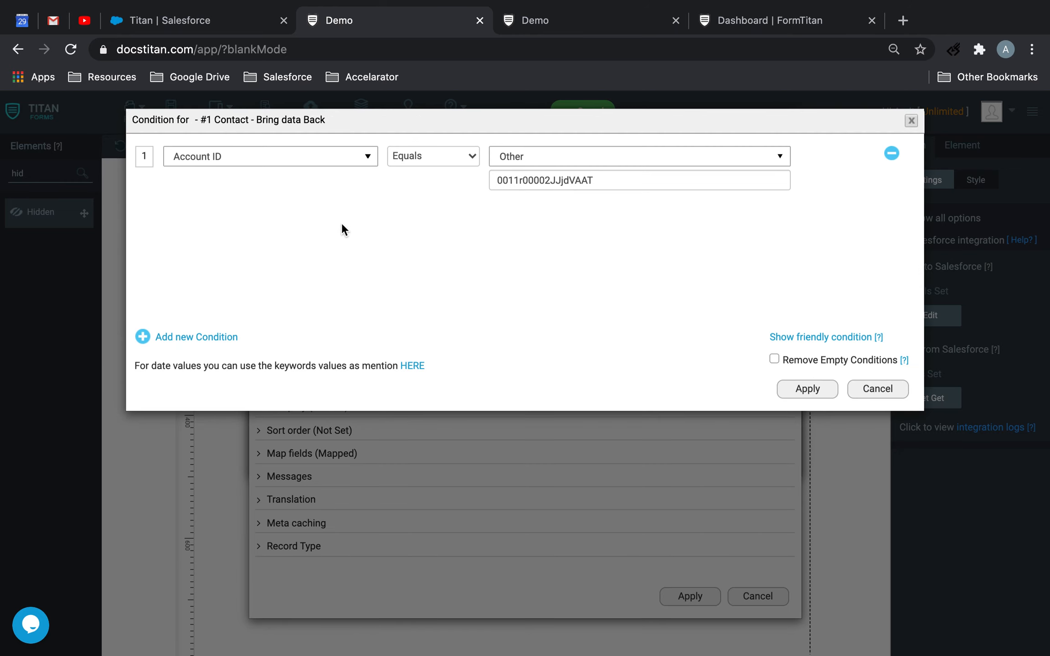
click(204, 32)
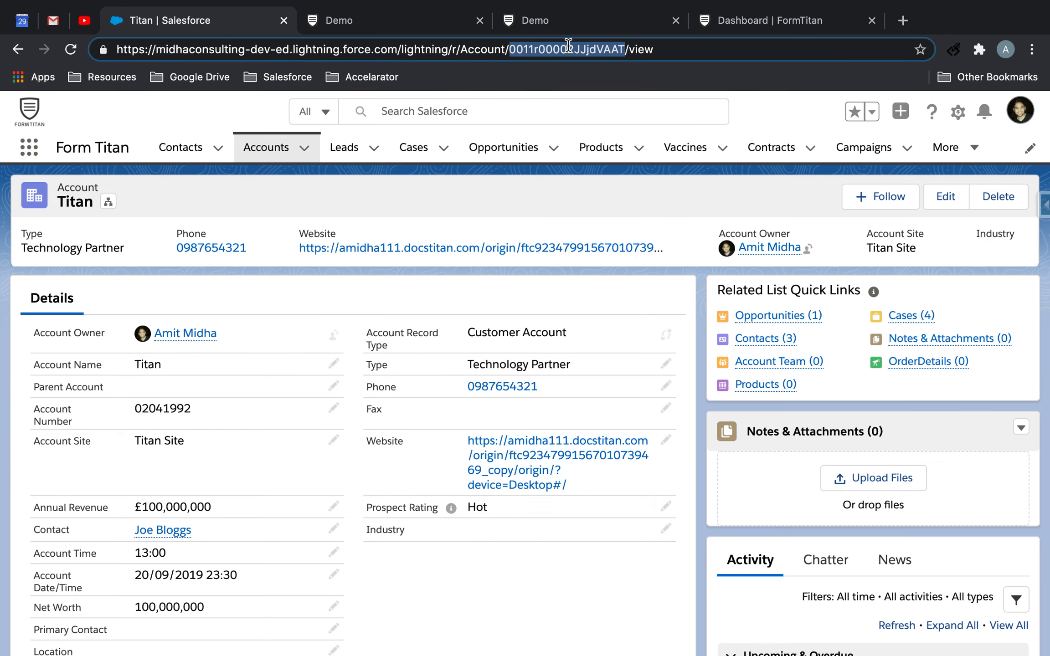
click(438, 25)
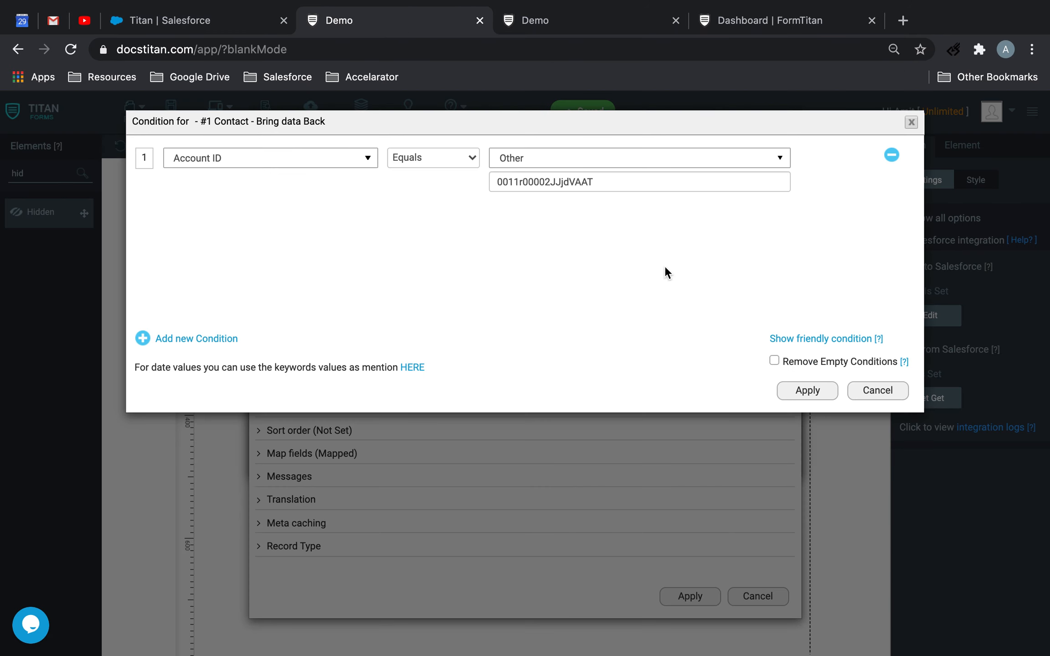
click(798, 393)
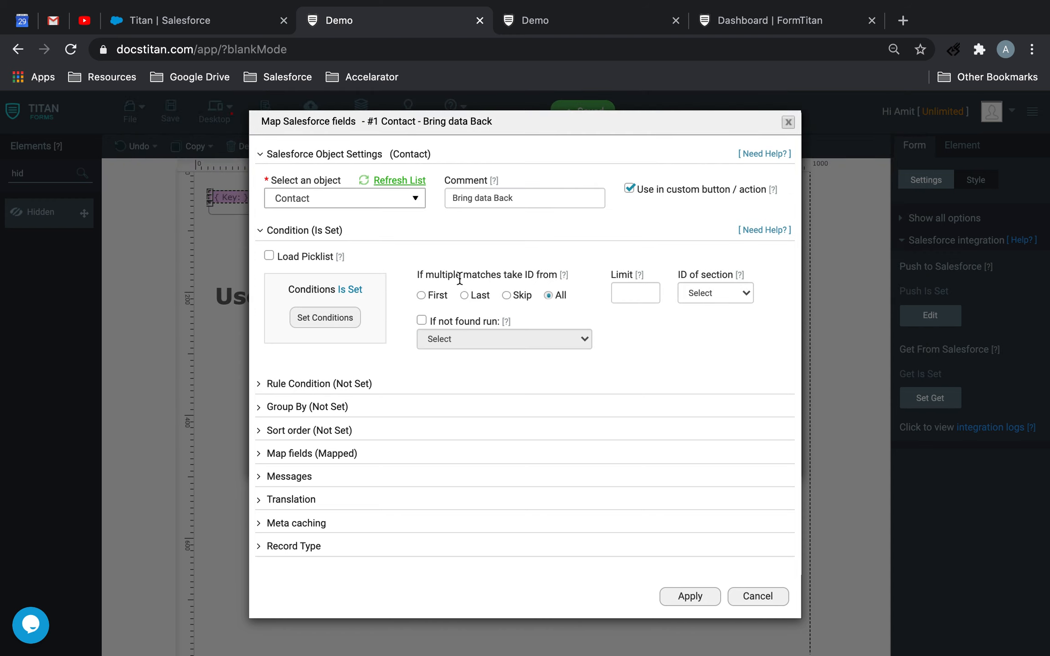
click(689, 601)
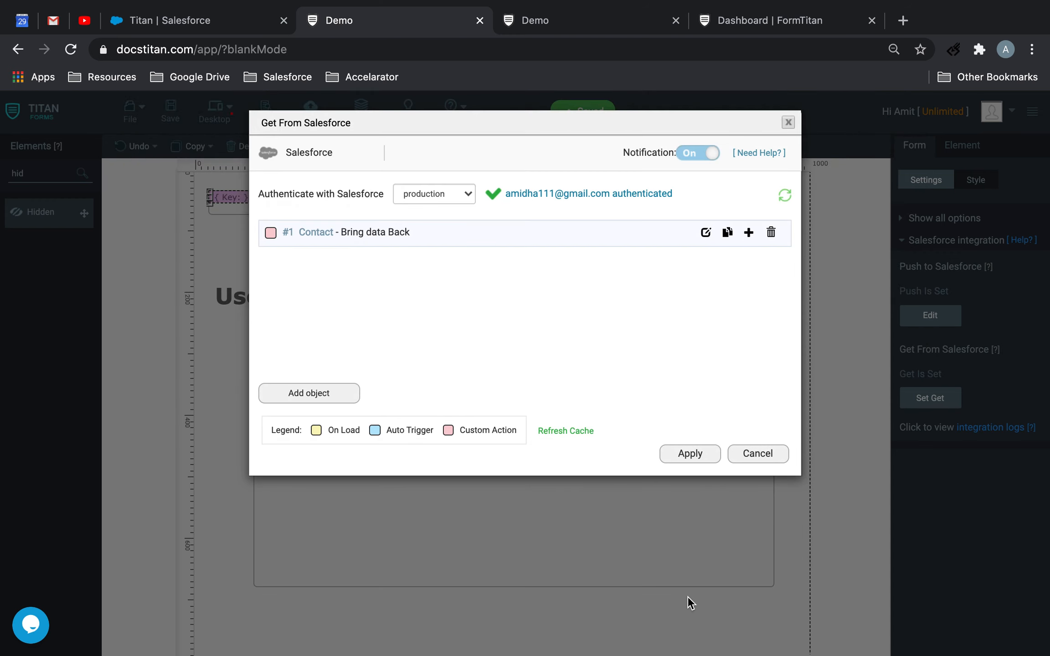
click(703, 451)
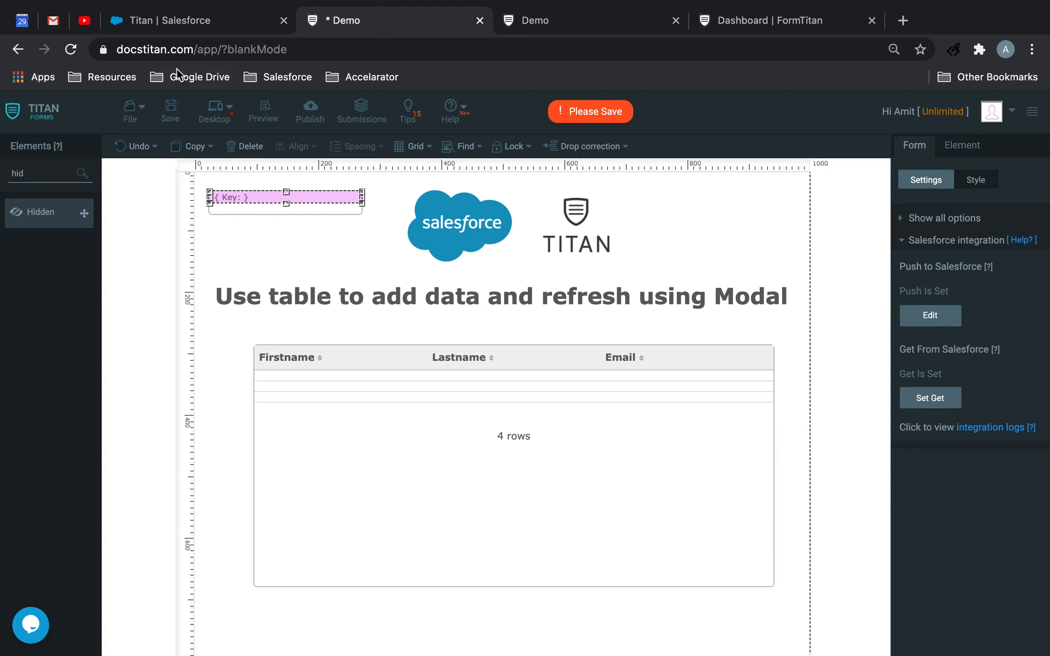
click(171, 114)
Shift the table down and place a button between the heading and the table, accepting its empty Salesforce action settings
drag(720, 359, 714, 388)
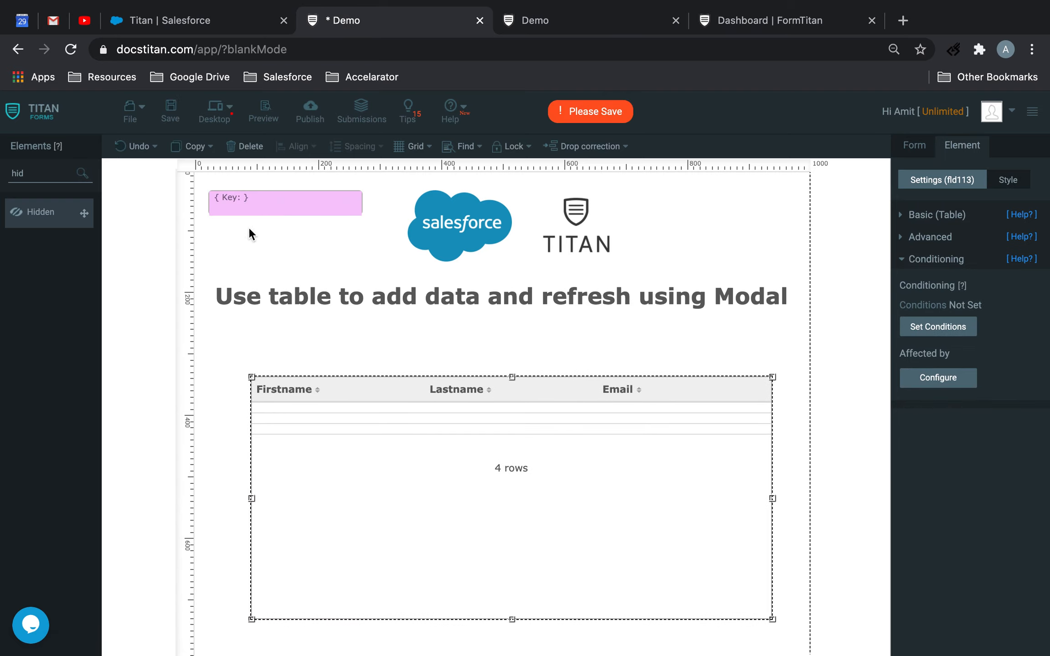
key(BackSpace)
text(dd)
drag(34, 218, 5, 173)
text(sub)
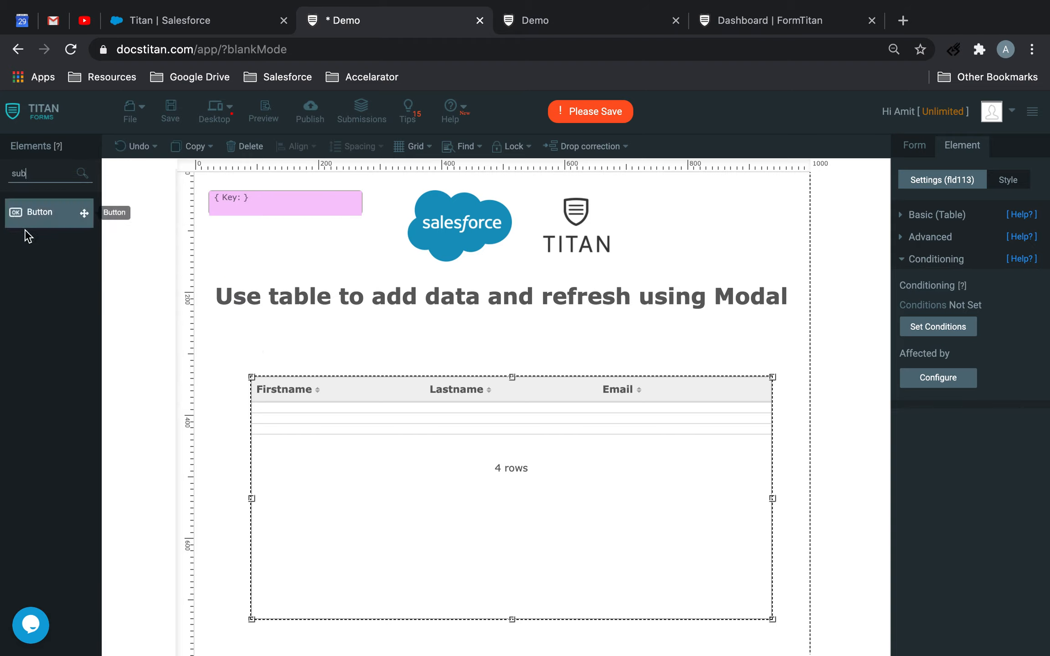
drag(28, 236, 279, 360)
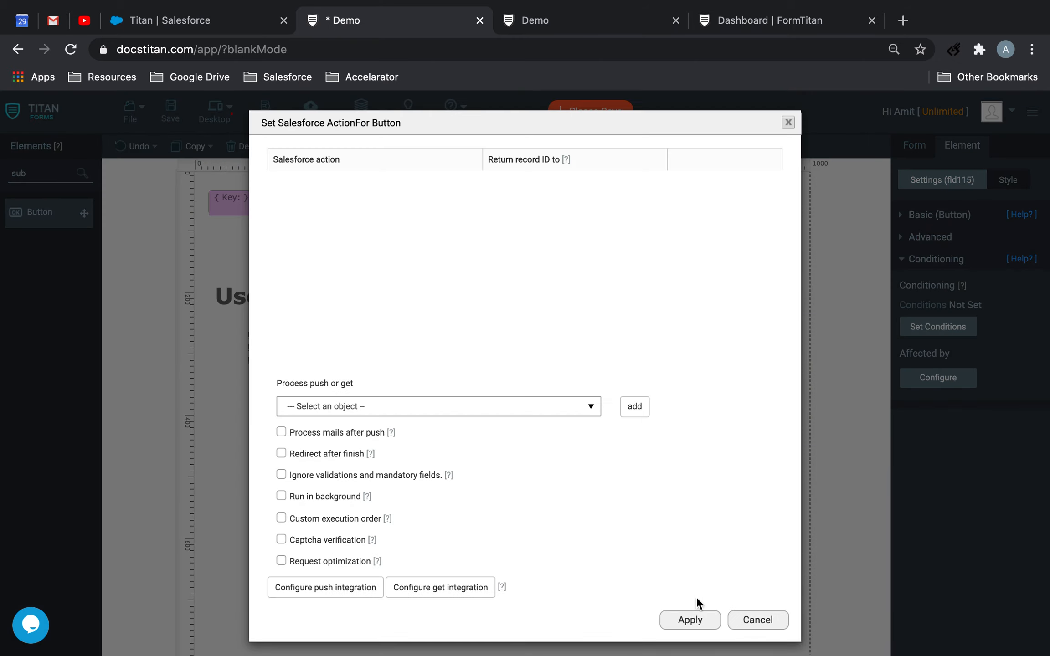
click(690, 616)
Set the new button's type to Redirect and save the form
click(935, 214)
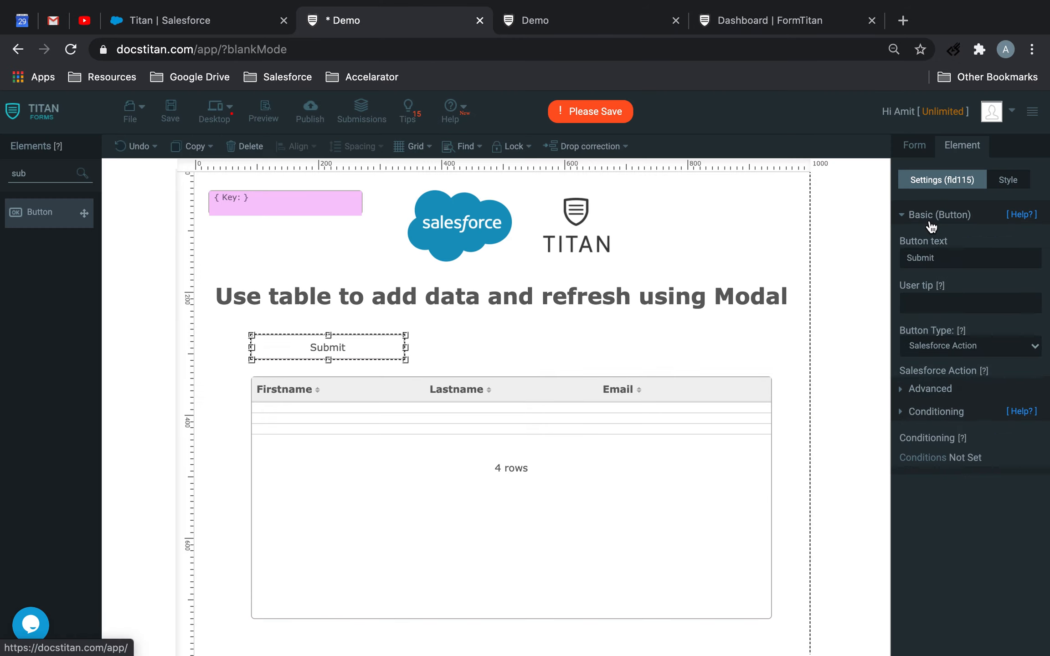
click(960, 355)
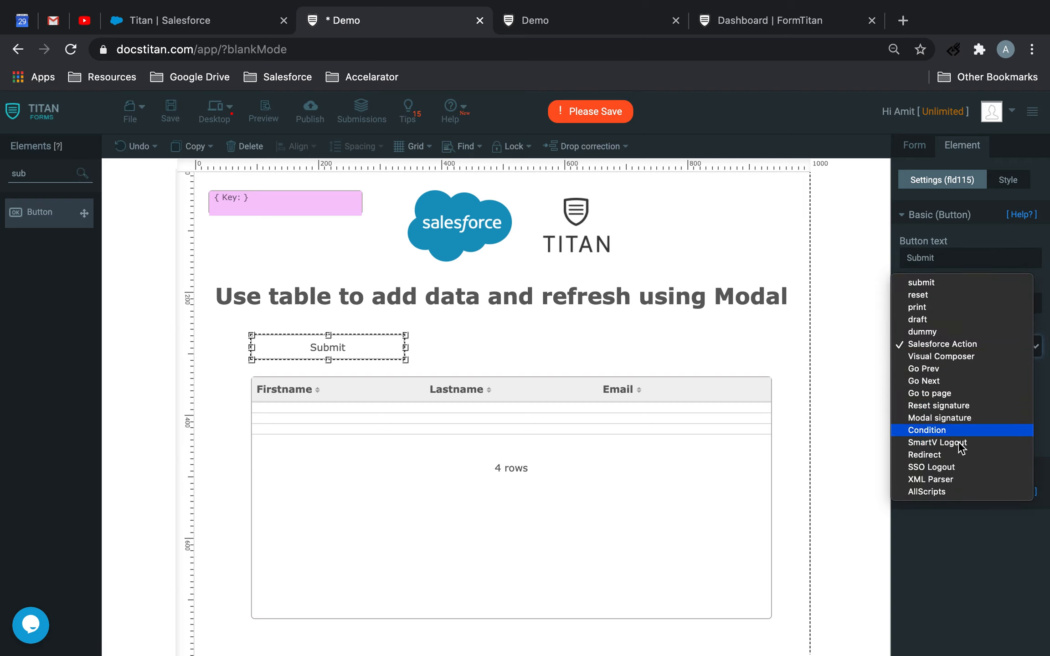
click(957, 454)
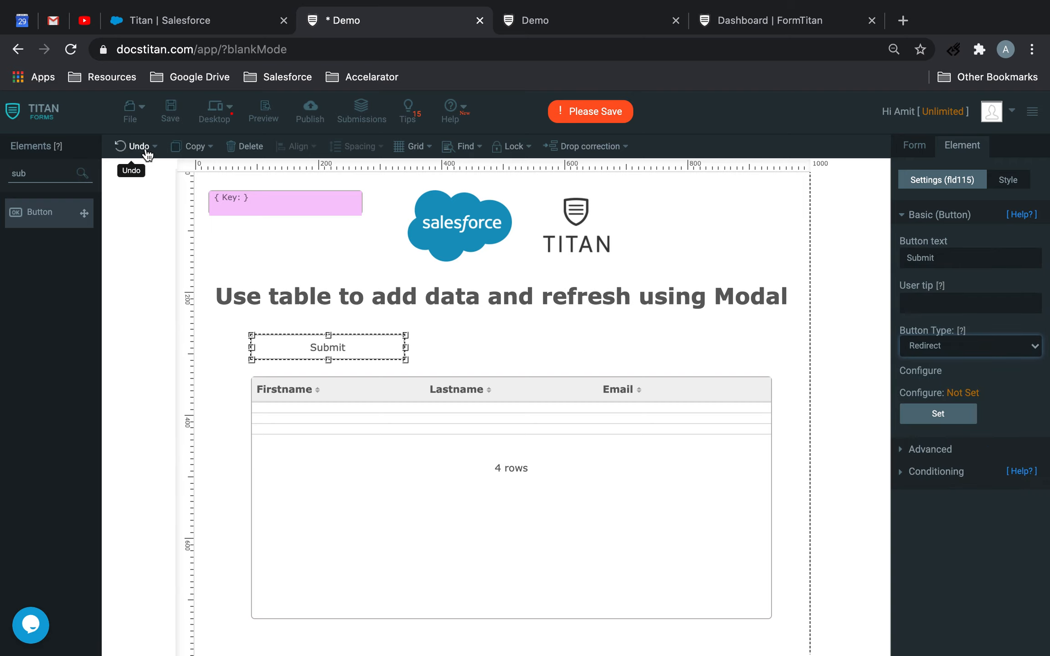
click(170, 111)
Set the button's text to "Create New Contact" and save the form
click(752, 386)
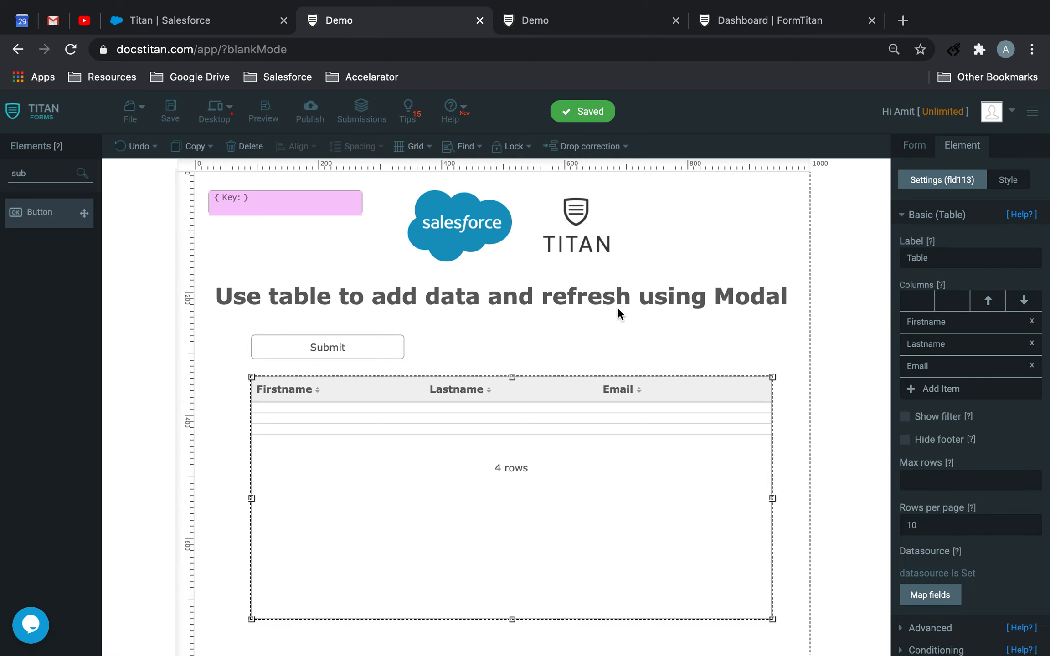
click(390, 349)
double_click(964, 258)
text(Create New )
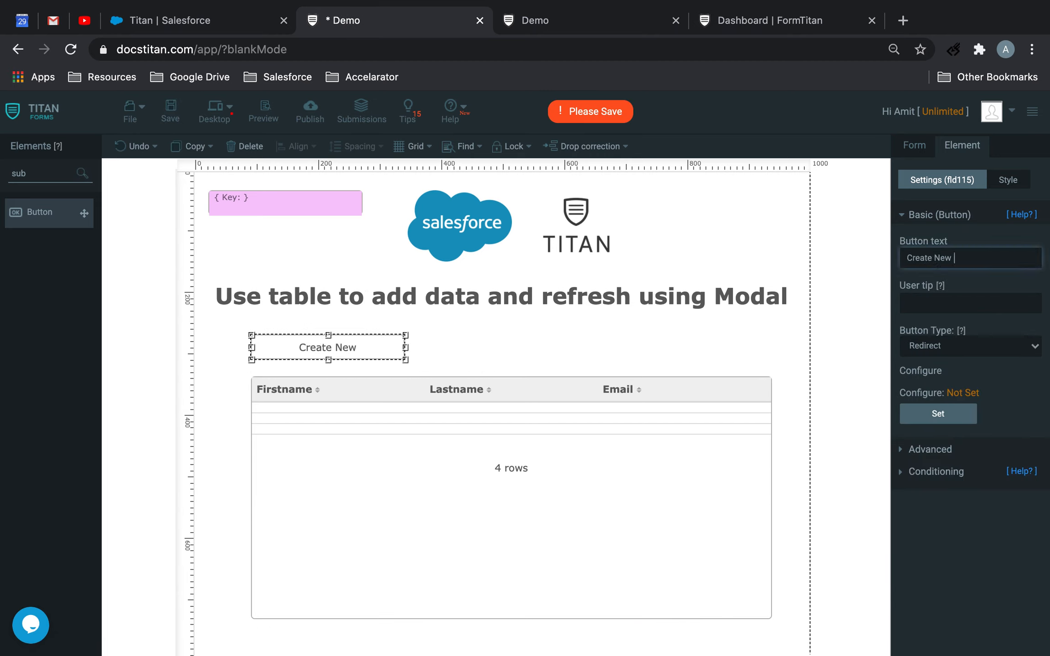
text(Contact)
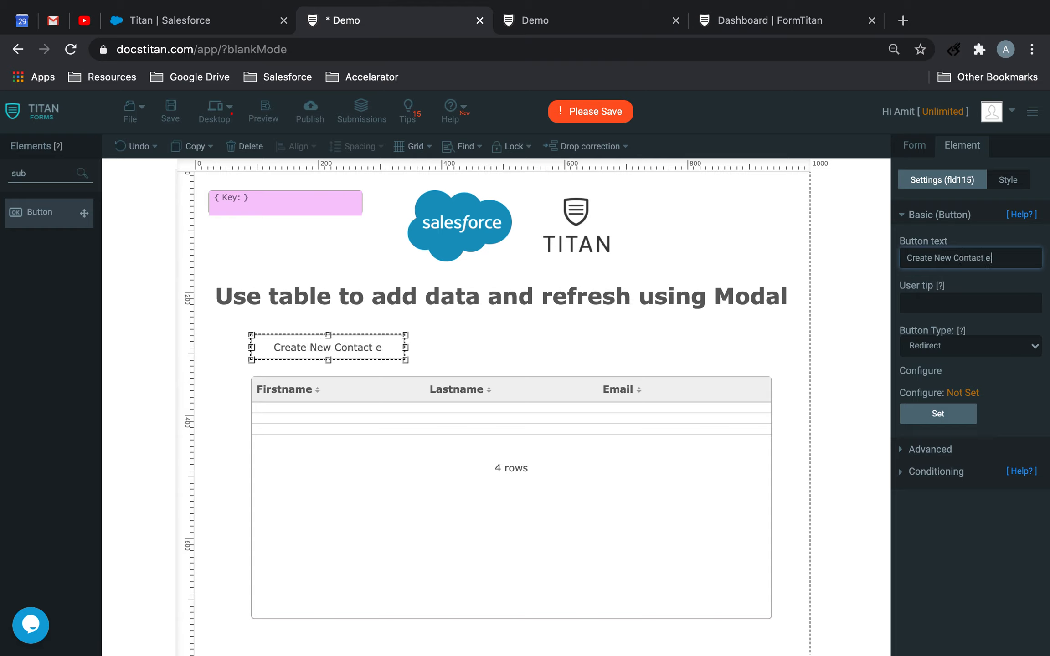
click(447, 354)
click(173, 111)
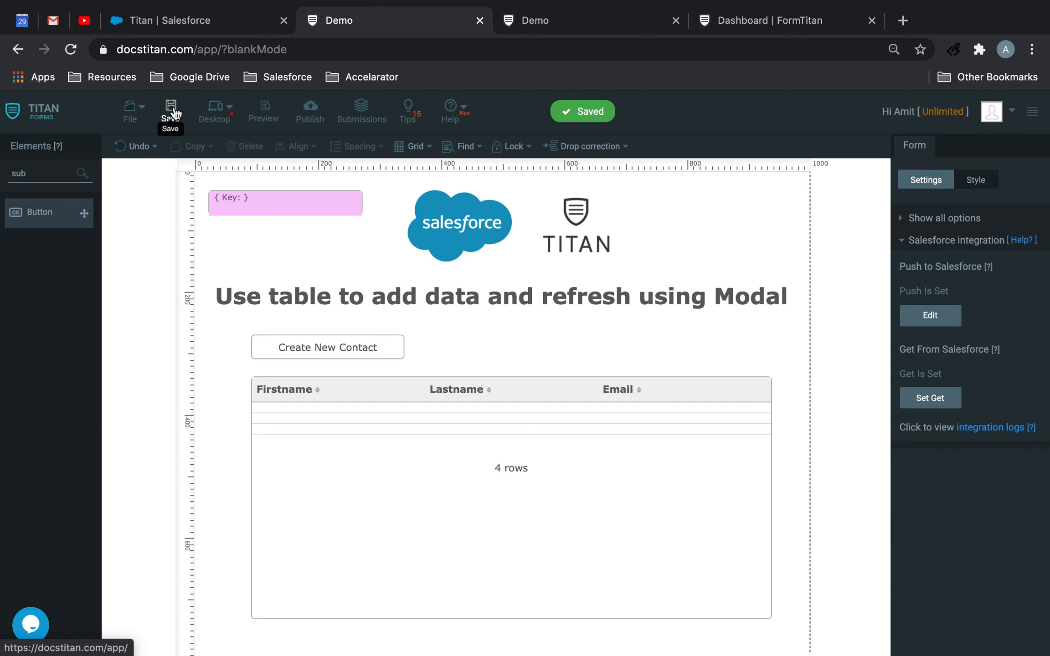
Create a new blank form and set the ending of its form URL to "contactmodalcreate"
click(132, 110)
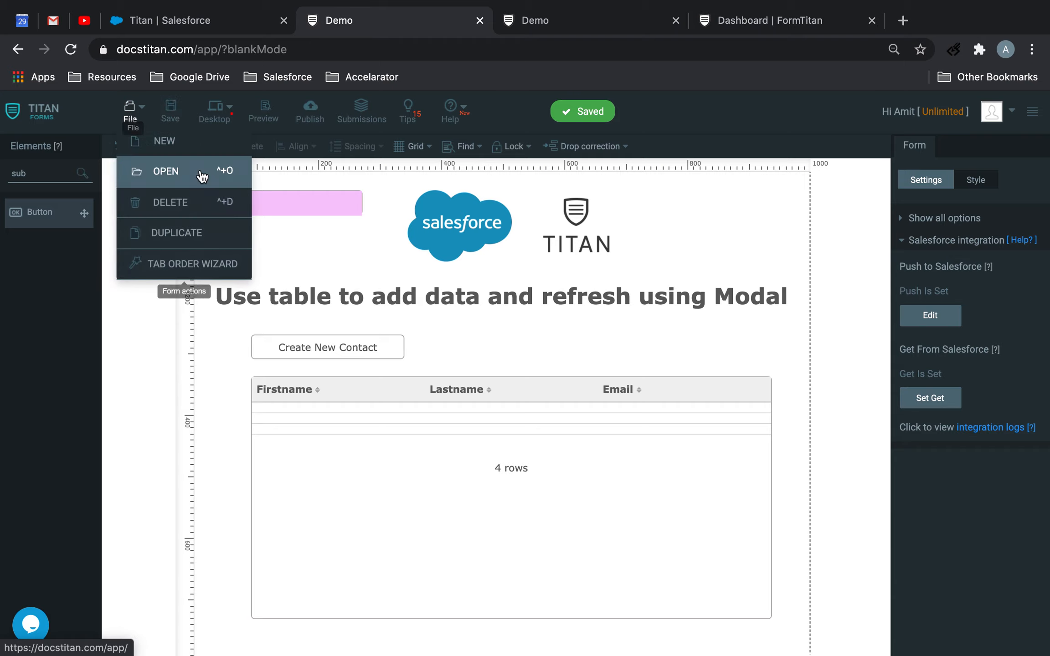
click(205, 144)
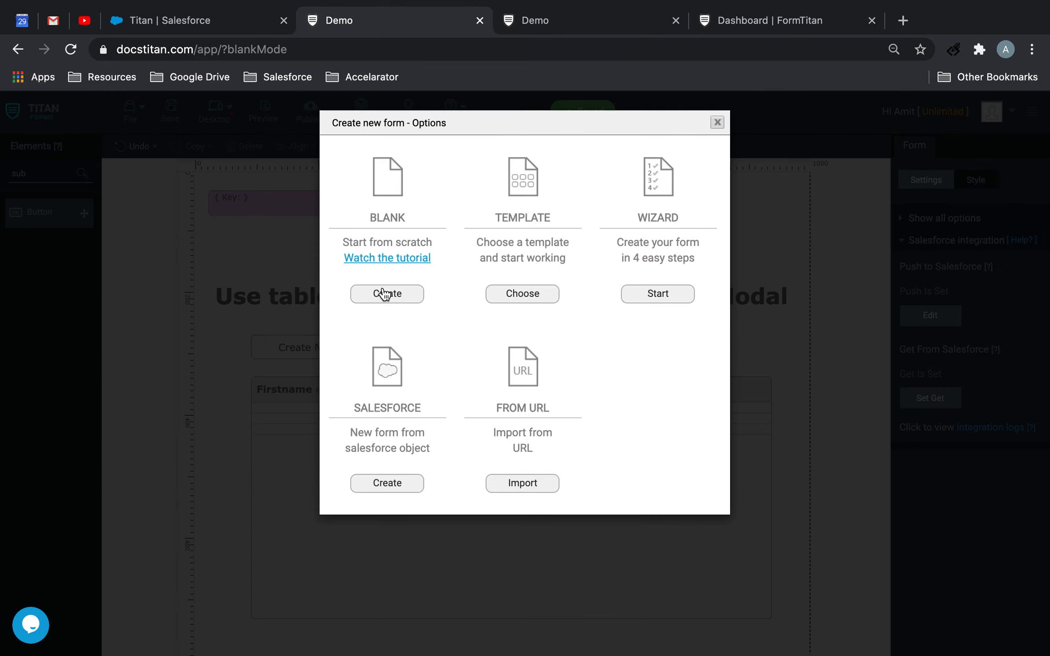
click(367, 293)
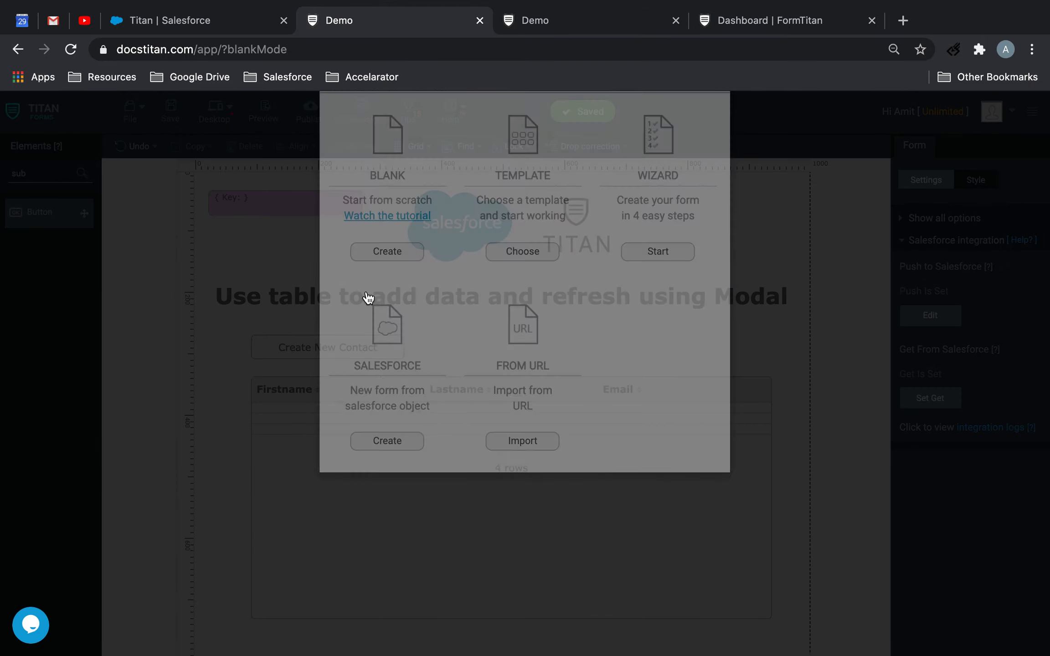
click(952, 220)
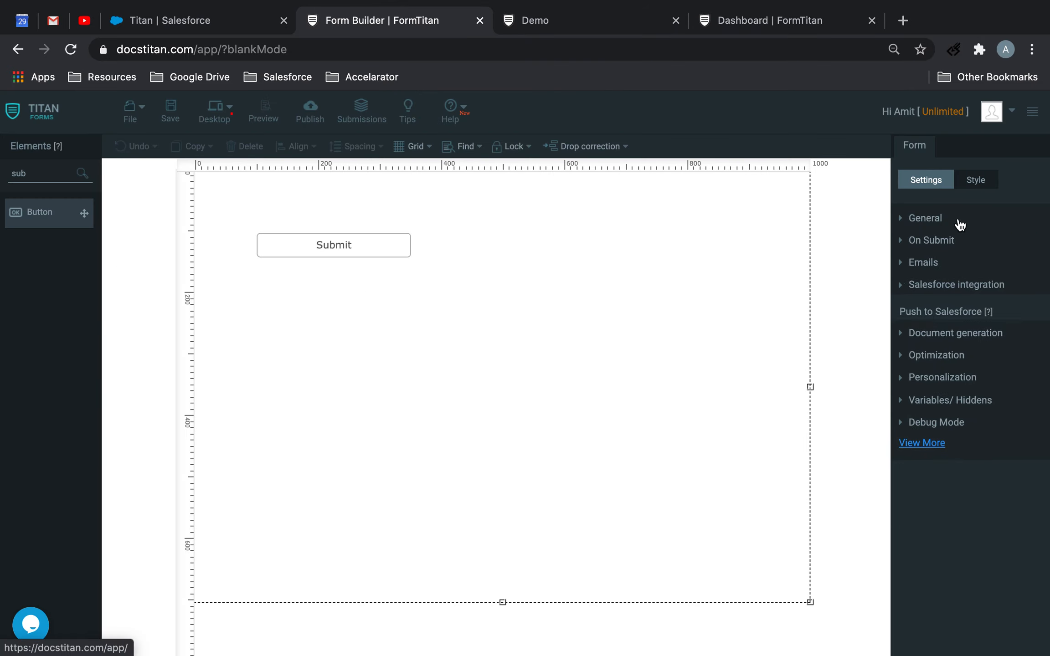
click(927, 219)
drag(1031, 485, 811, 474)
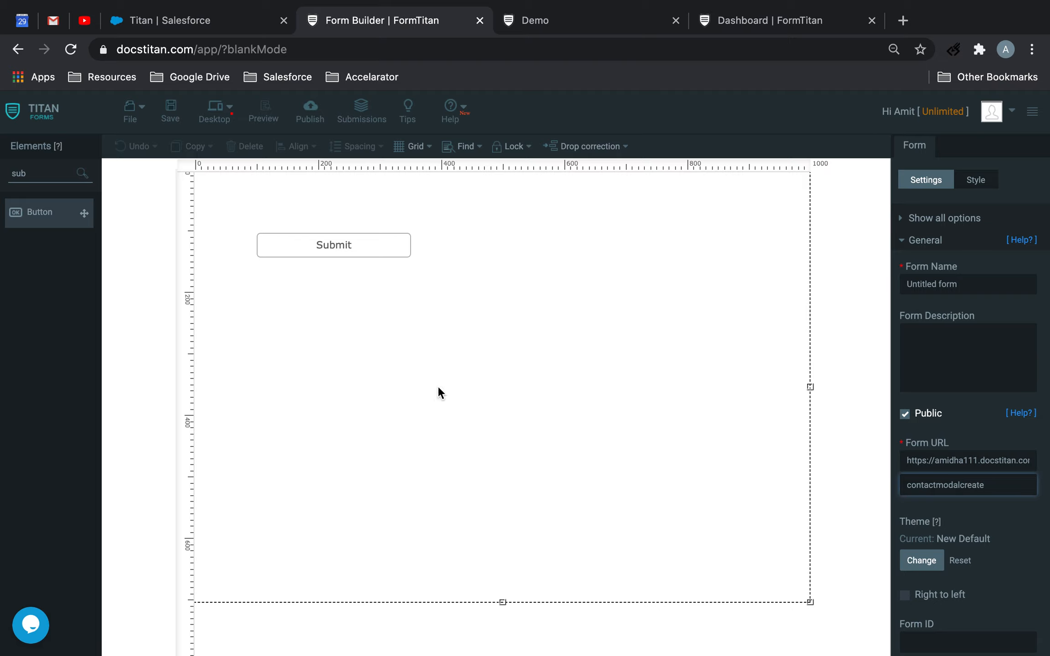
Move the Submit button near the bottom of the form canvas and add a FullName element near the top
drag(400, 245, 549, 531)
drag(77, 175, 2, 176)
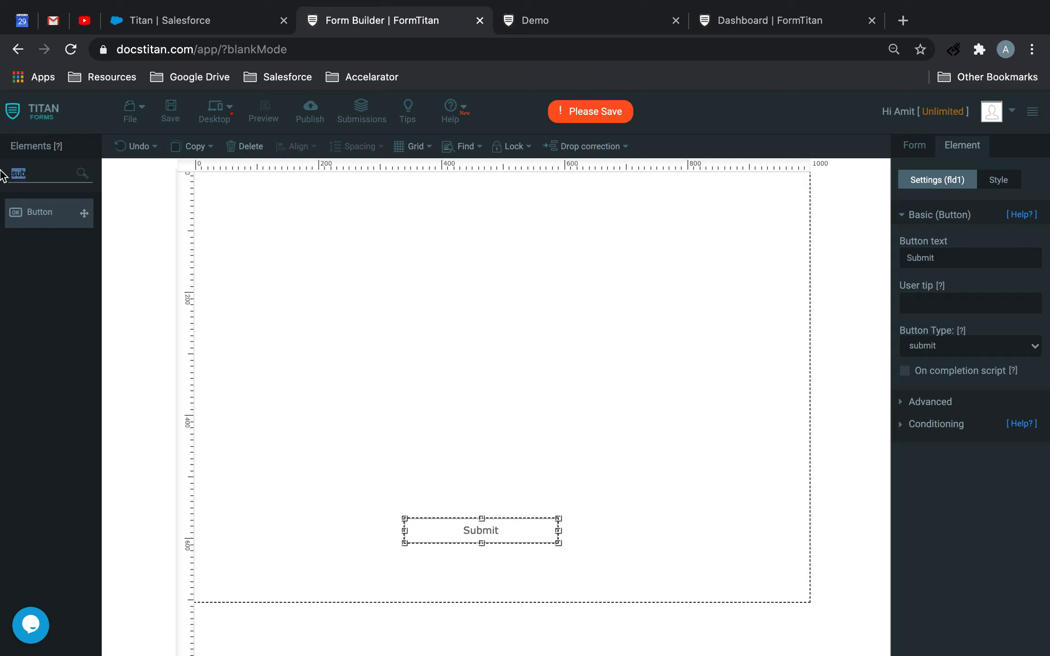
key(BackSpace)
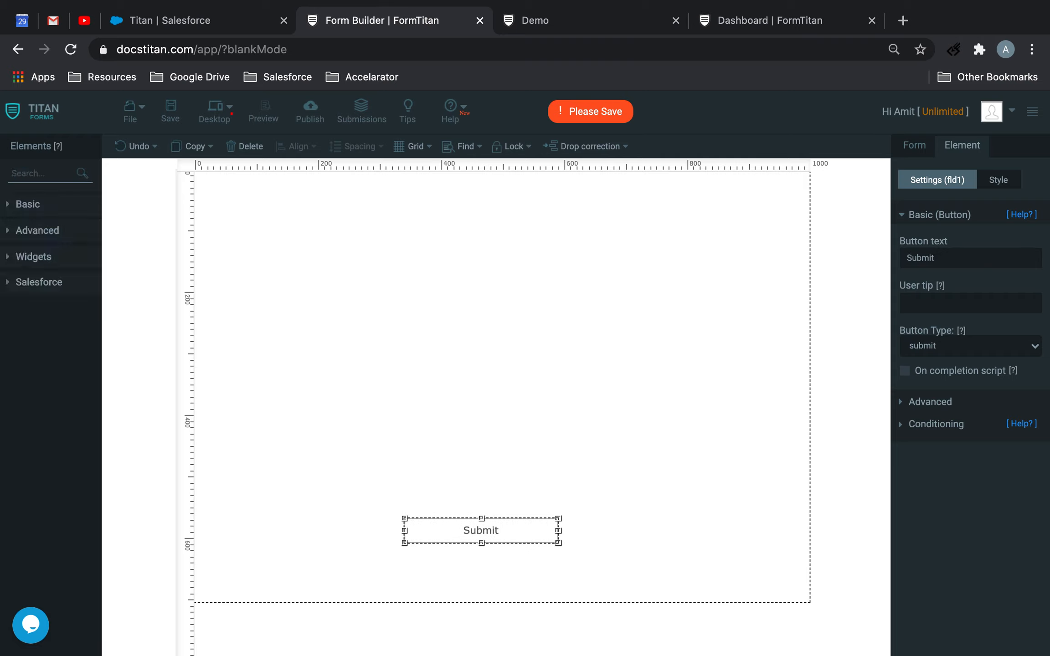
text(f)
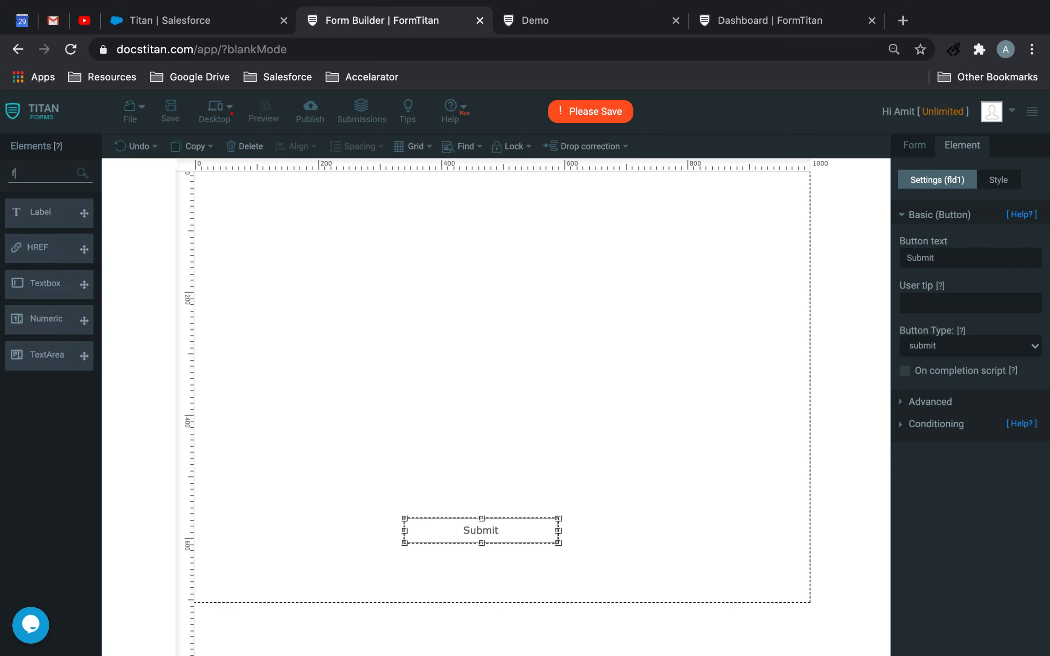
text(ull)
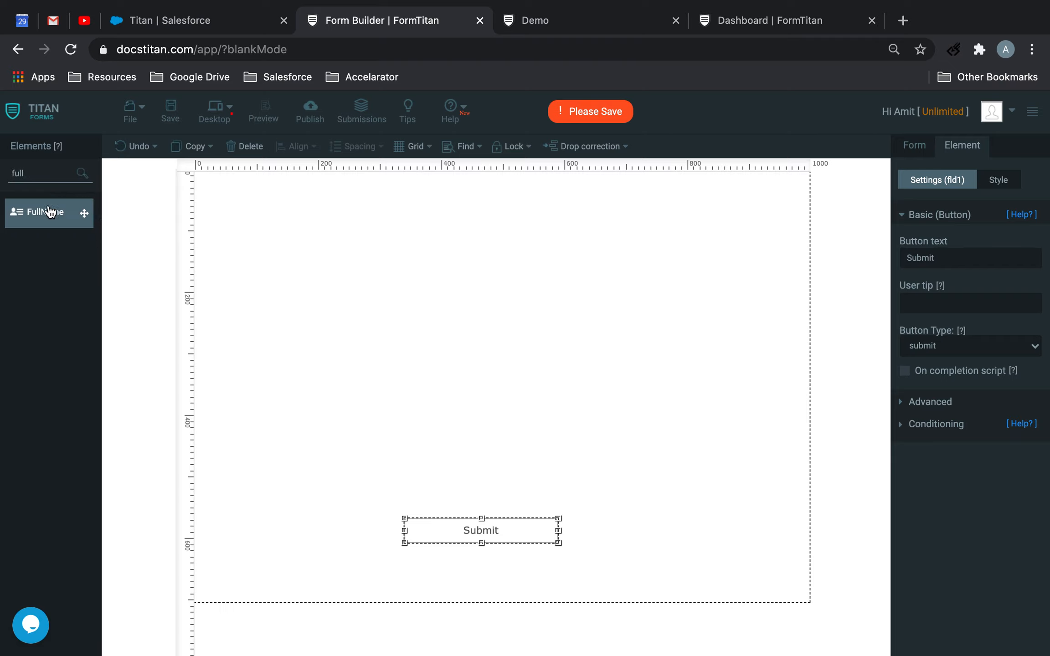
drag(46, 211, 397, 214)
click(397, 214)
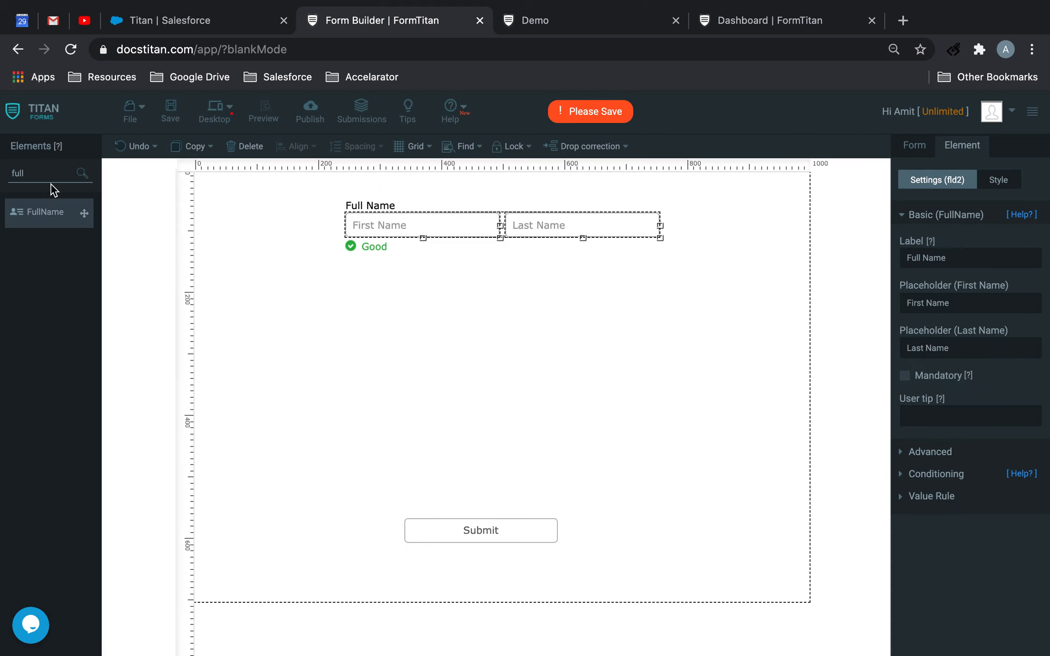
Add an Email element below the Full Name fields and move the Submit button directly beneath it
drag(71, 173, 1, 163)
text(email)
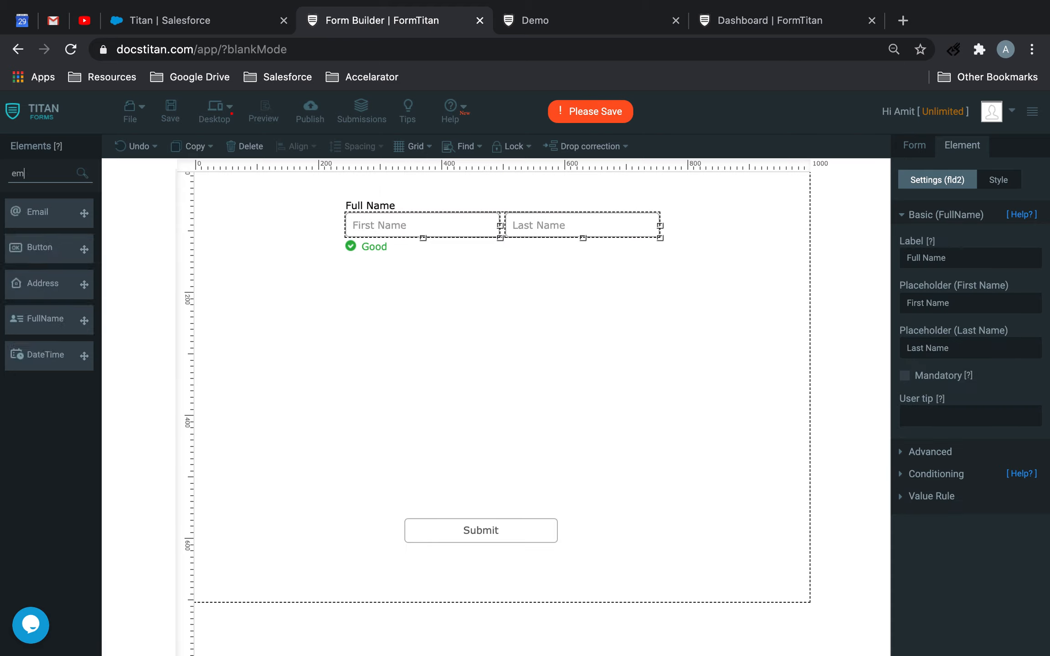
drag(38, 212, 458, 255)
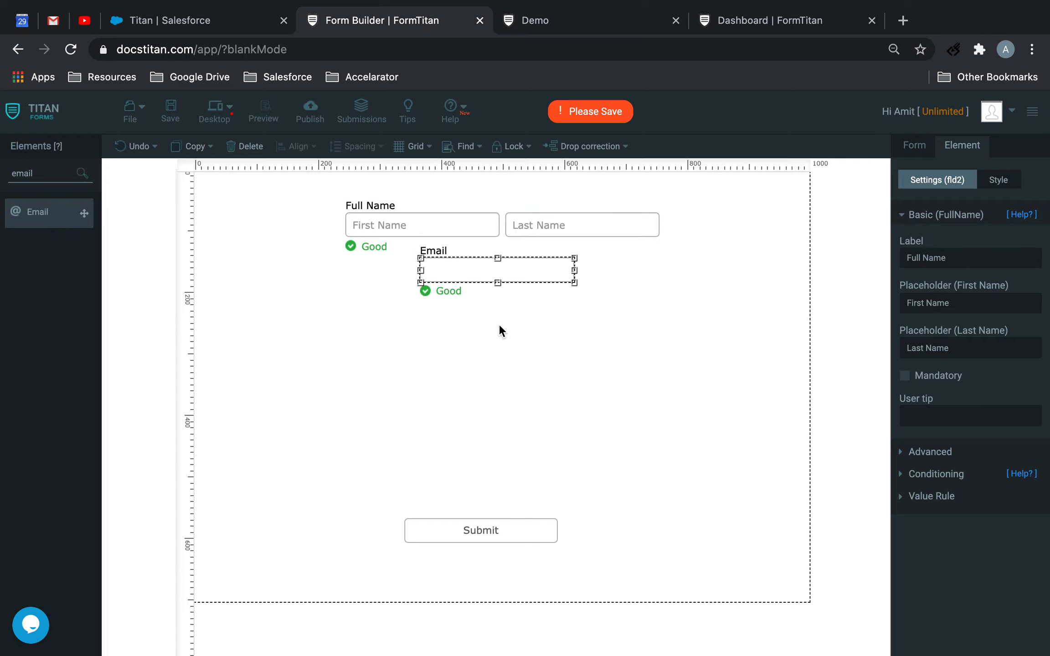
click(547, 534)
drag(546, 531, 555, 314)
click(652, 322)
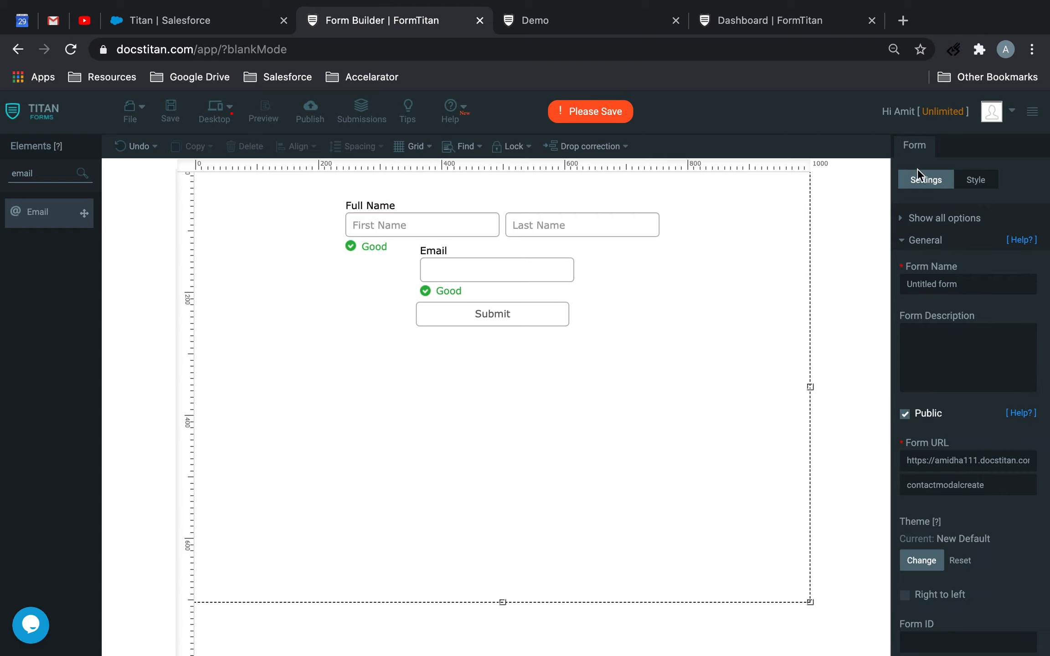
Add a push to Salesforce in the form's Salesforce integration and choose Contact as its object
click(925, 240)
click(910, 284)
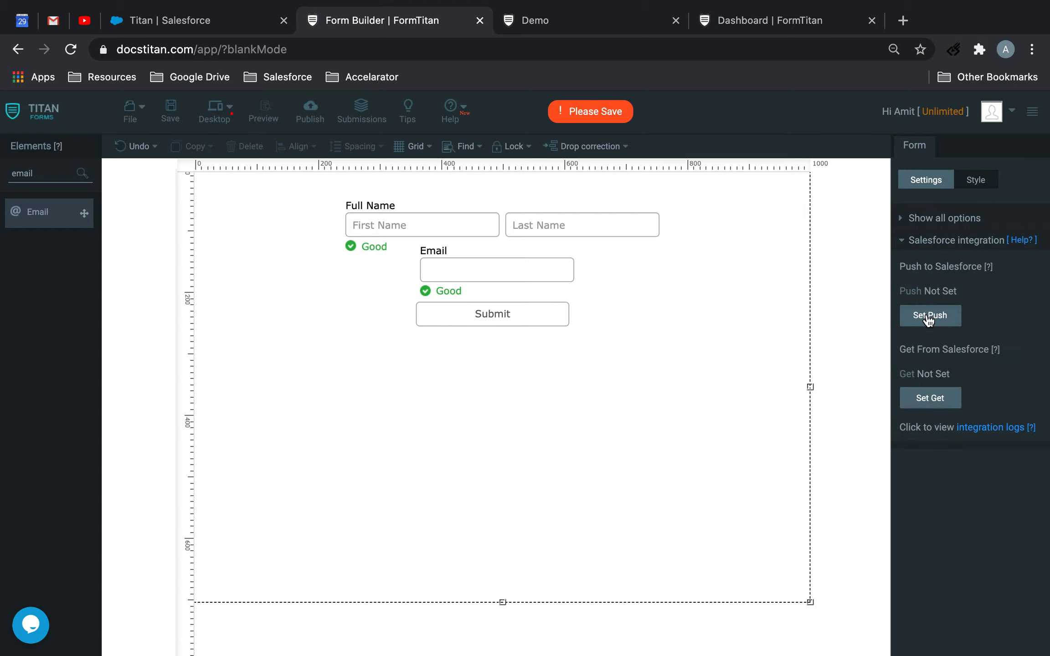
click(929, 316)
click(319, 325)
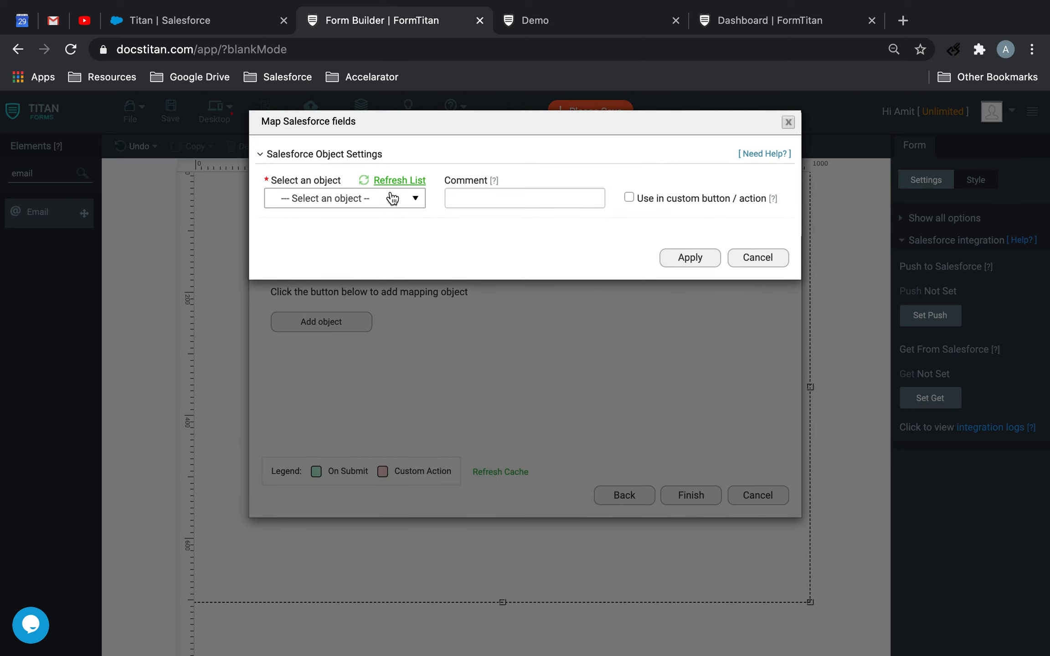
click(389, 203)
text(cont)
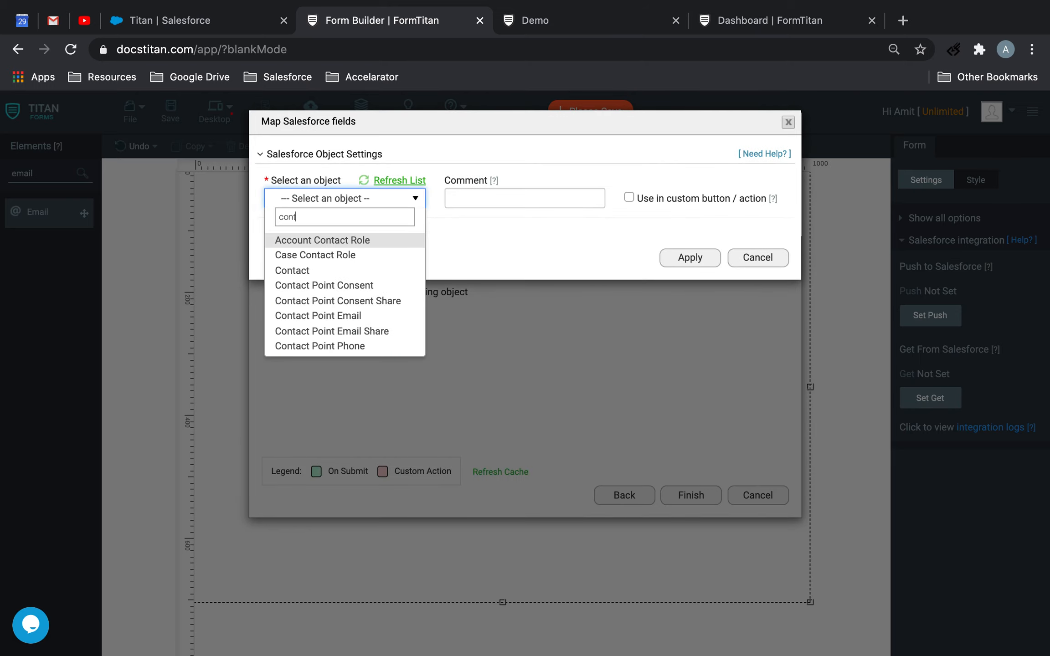
click(330, 275)
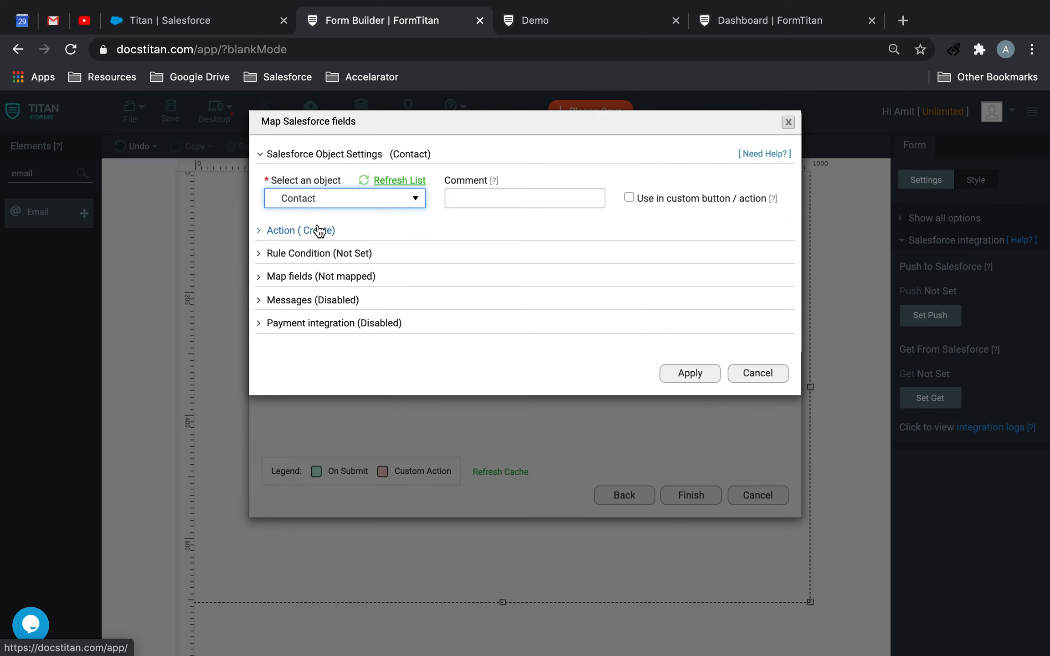
Map Salesforce's Last Name to Full Name.Last Name and First Name to Full Name.First Name in the Contact field mapping
click(340, 278)
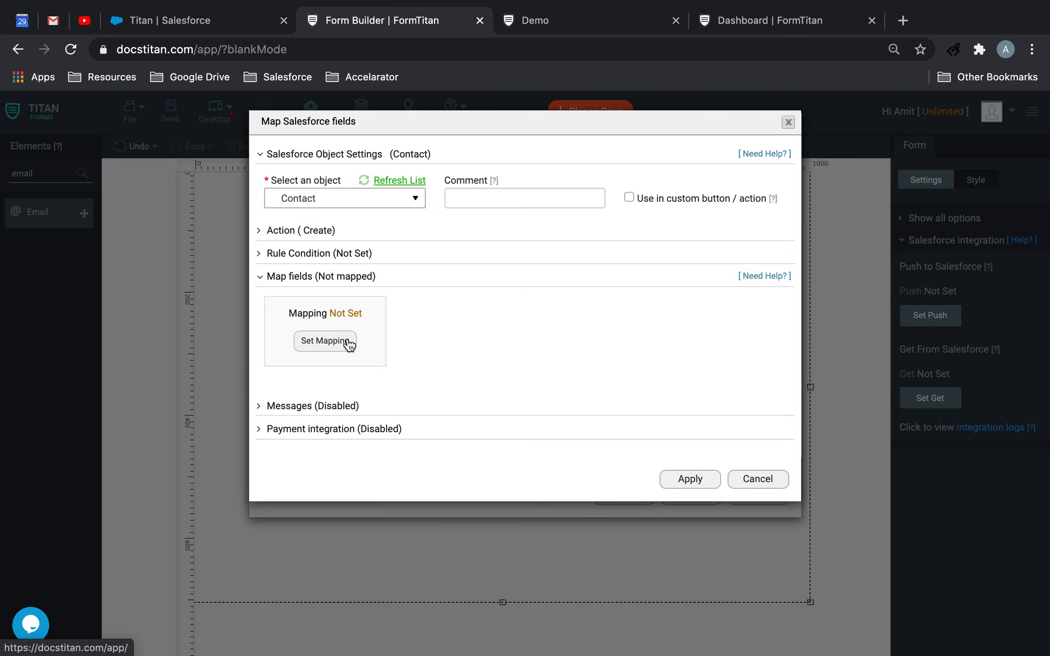
click(339, 343)
click(385, 286)
text(fir)
click(371, 325)
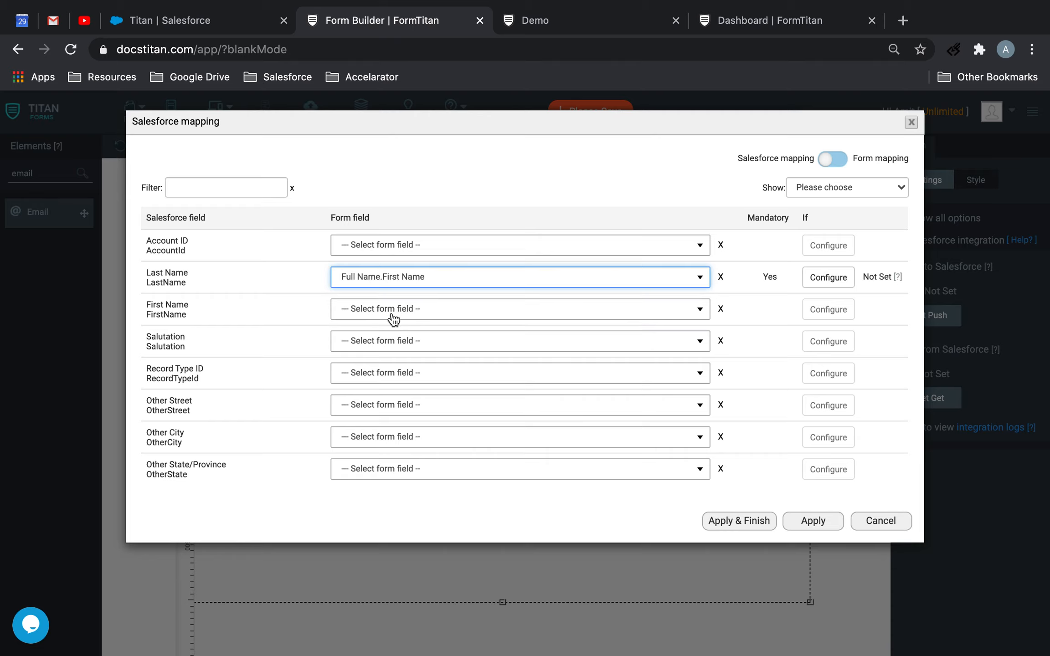
click(393, 319)
click(410, 282)
text(las)
click(401, 321)
click(406, 308)
text(fir)
click(397, 352)
Filter the mapping list by "ema" and map the Salesforce Email field to the form's Email element
click(255, 187)
text(ema)
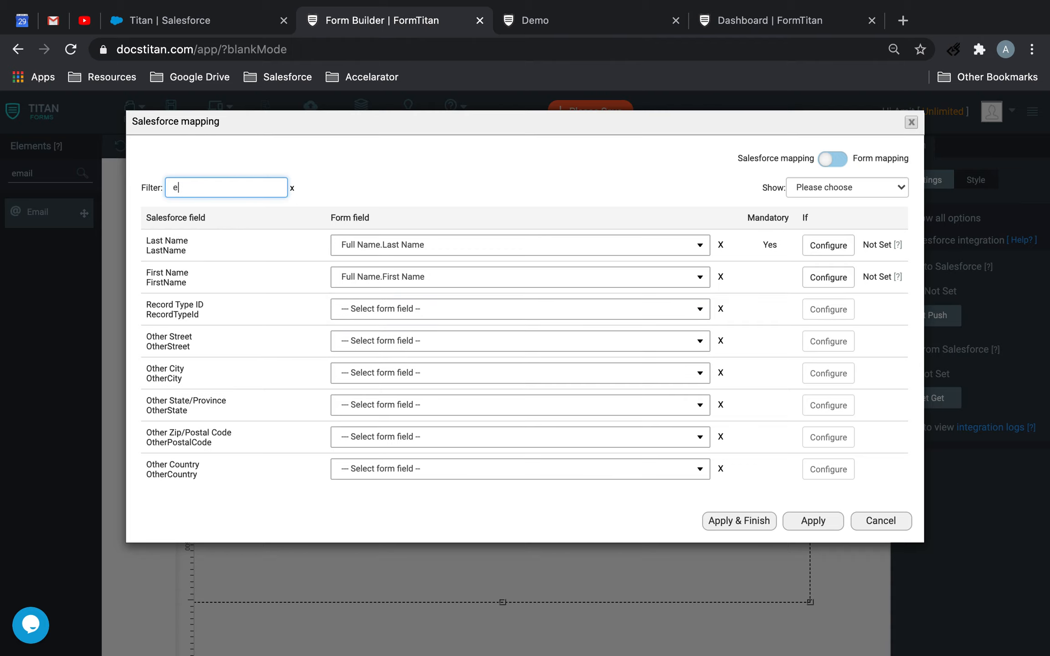
click(357, 246)
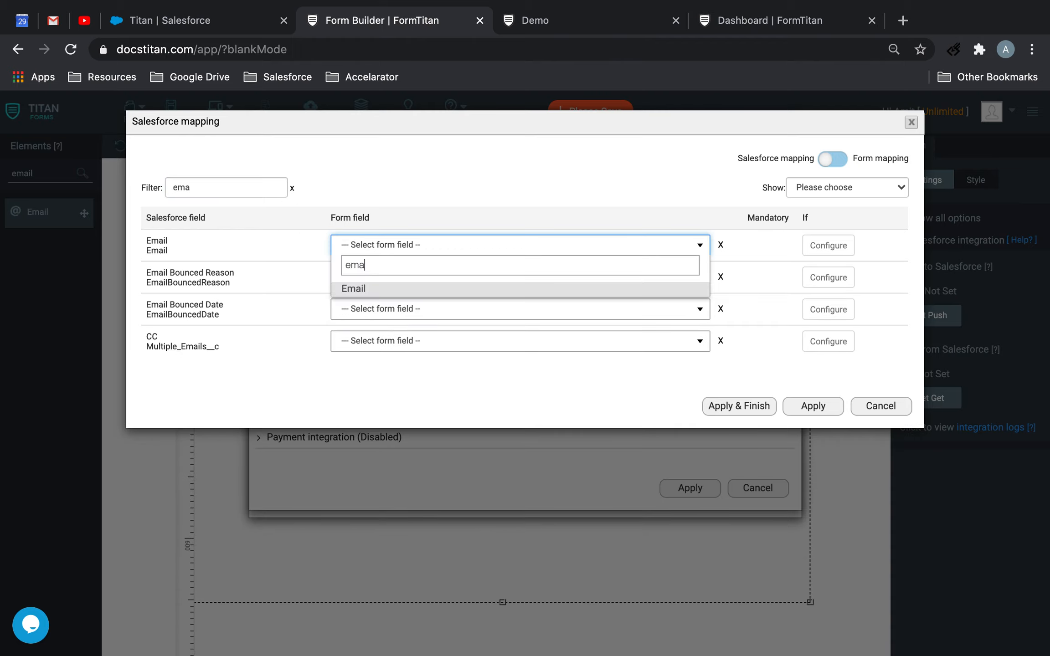
click(379, 289)
Map Account ID to Other with the Titan account's copied record ID as its value, and apply the field mapping
key(BackSpace)
key(BackSpace)
key(BackSpace)
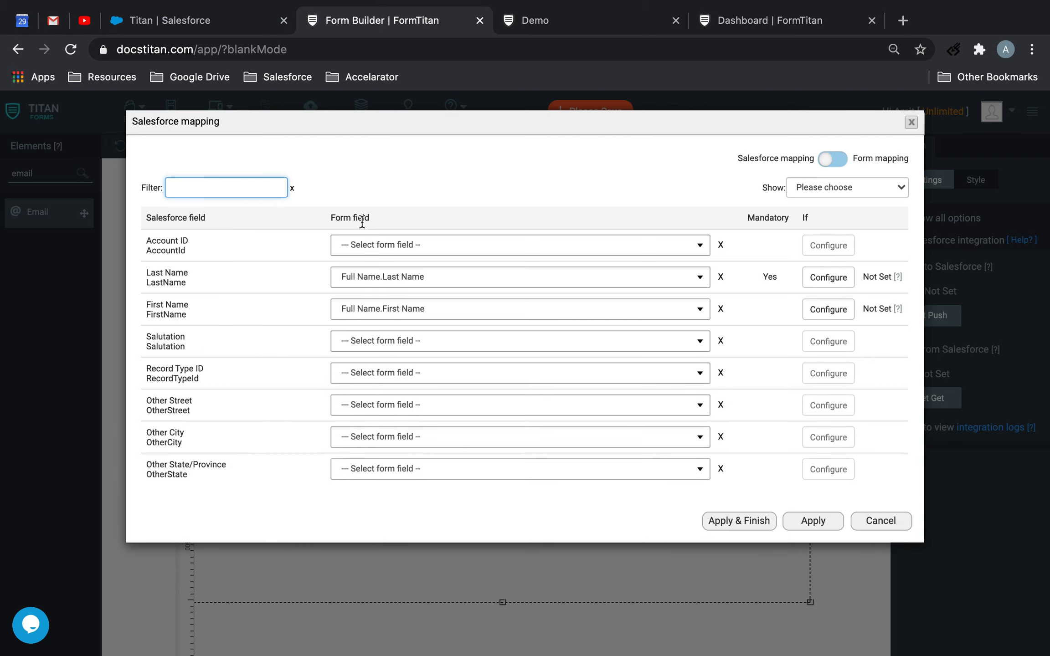
click(385, 244)
text(other)
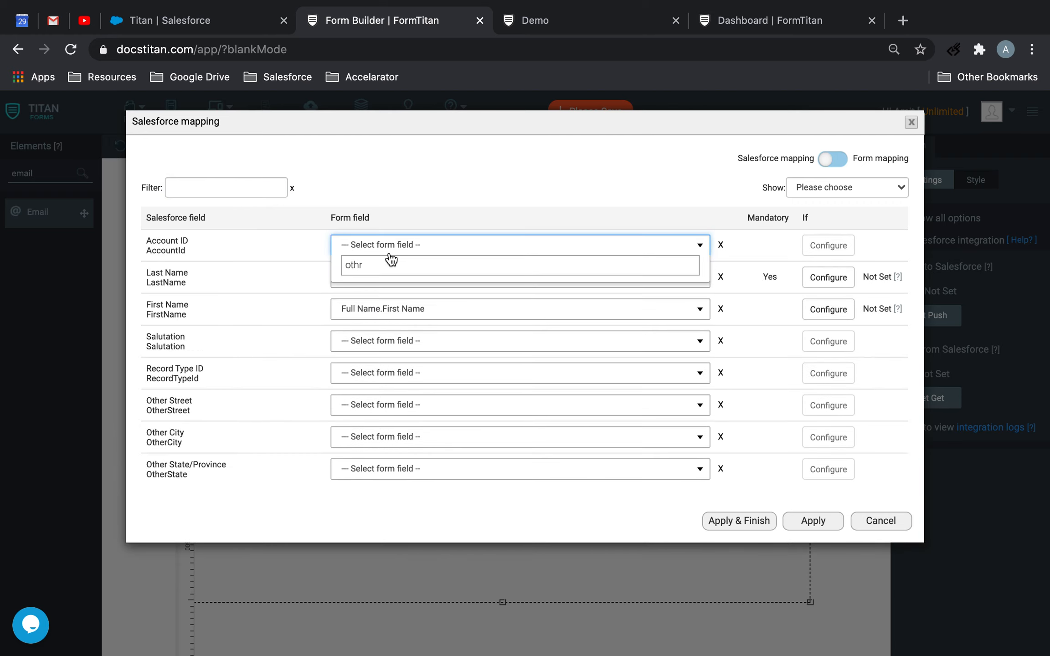
click(378, 289)
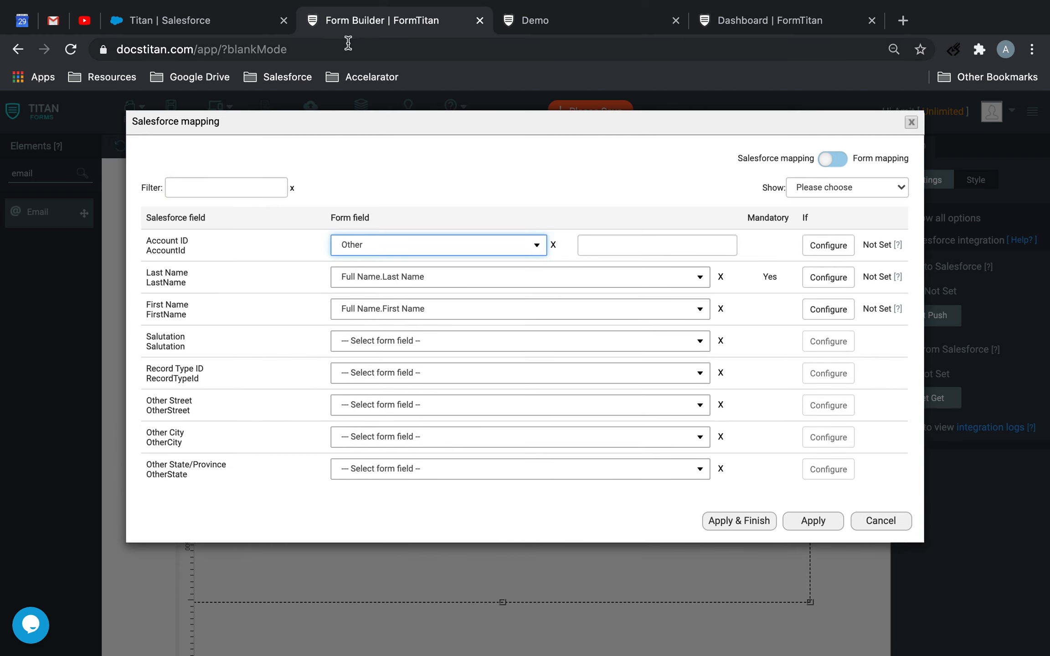
click(201, 26)
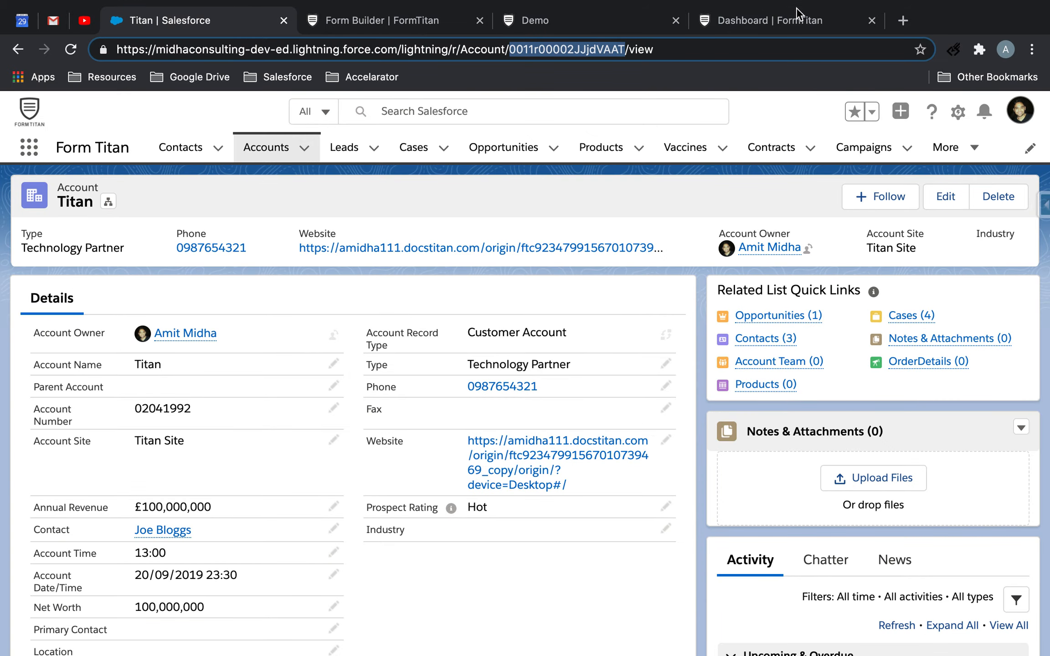
click(382, 20)
click(620, 246)
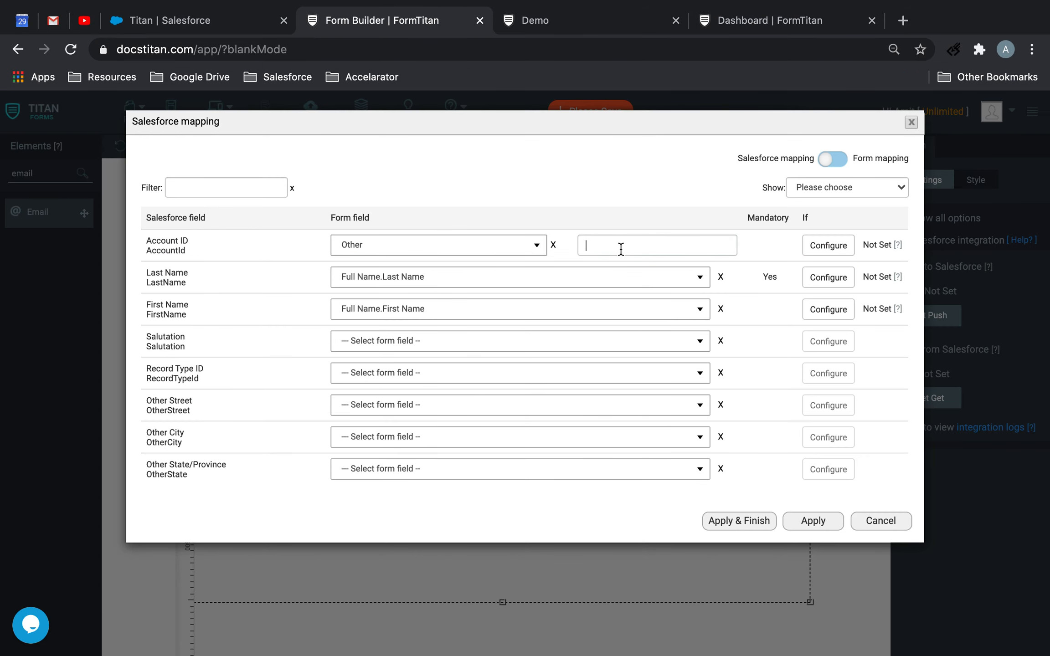
text(0011r00002JJjdVAAT)
click(812, 522)
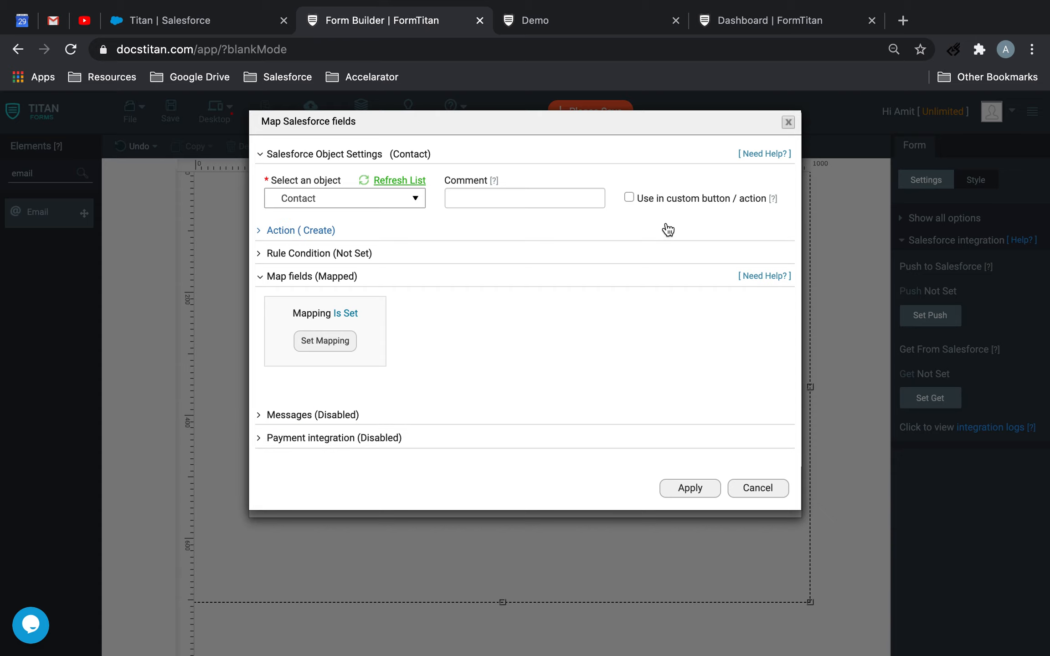
Enable the Contact push for custom buttons or actions with the comment "Create COntact", finish the push setup and save the form
click(629, 198)
click(542, 199)
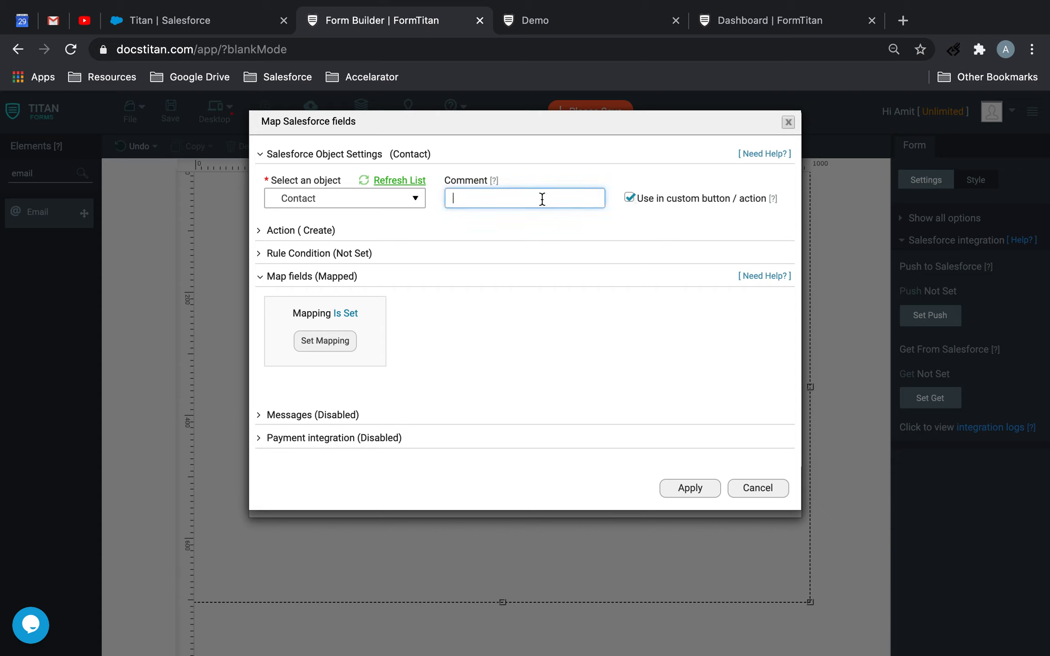
text(Create COntact)
click(686, 487)
click(691, 505)
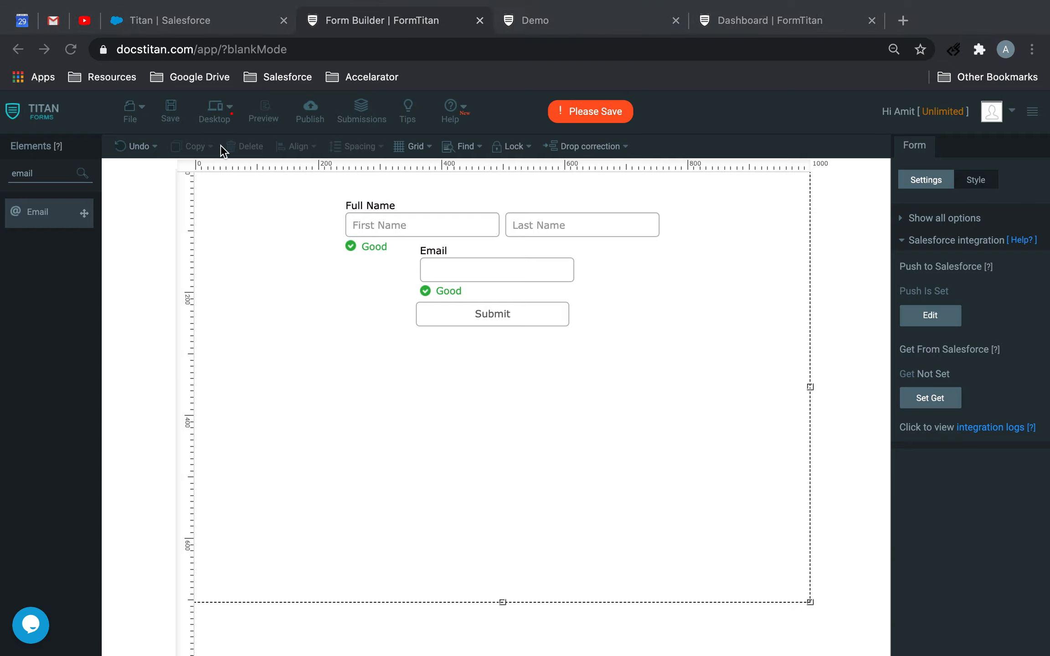
click(174, 113)
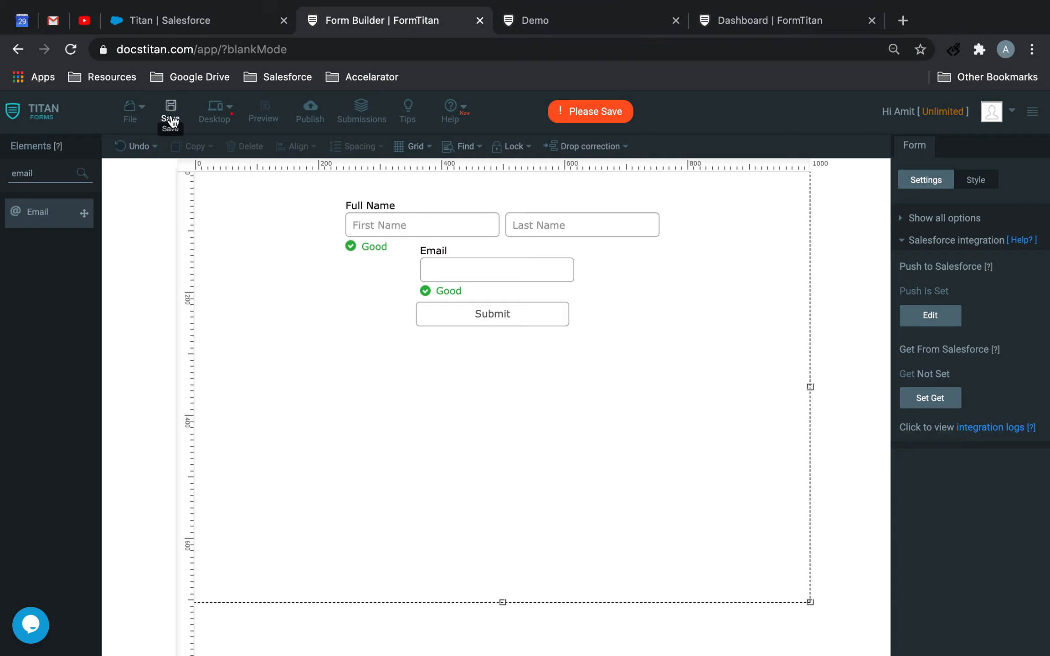
Add a Hidden element to the form below and left of the Submit button and name it "Contact ID"
key(super+a)
text(hidd)
drag(47, 221, 269, 382)
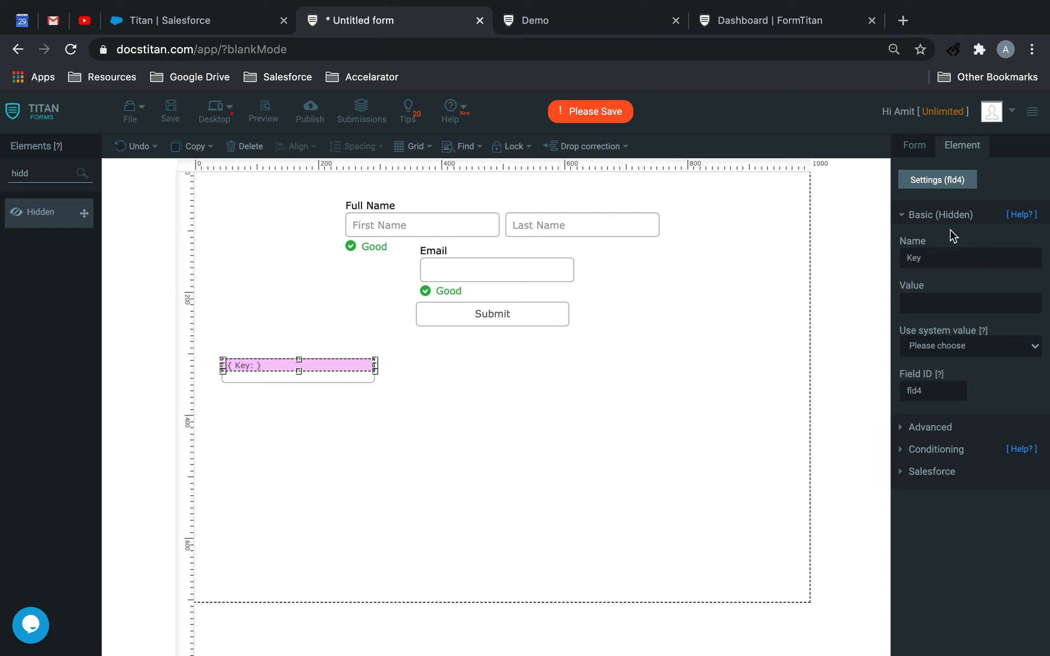
double_click(942, 259)
text(Contact ID)
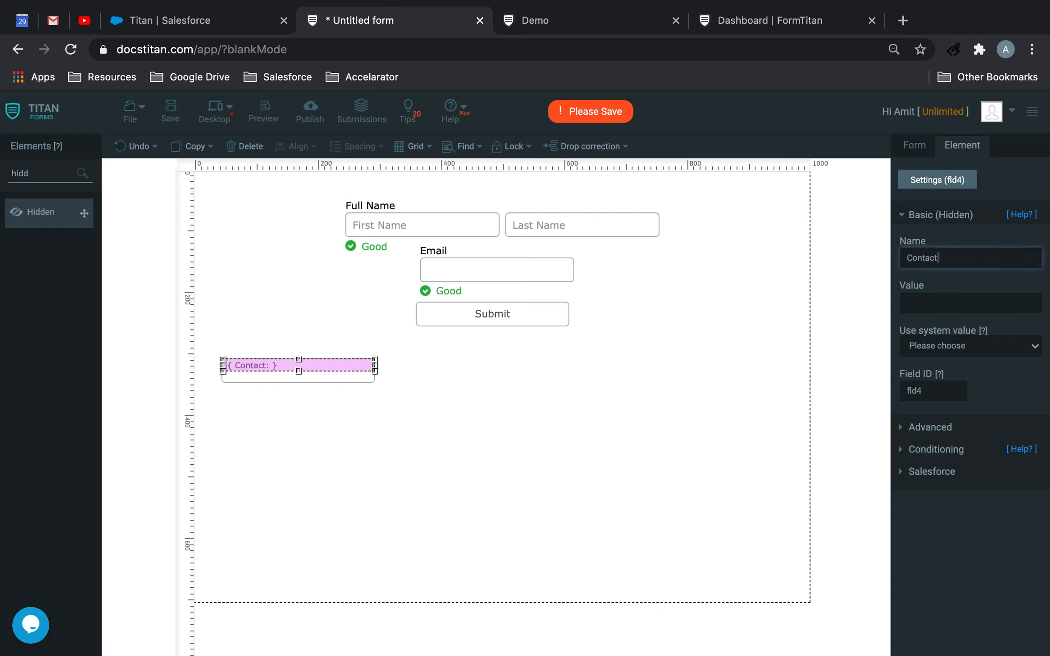
click(478, 486)
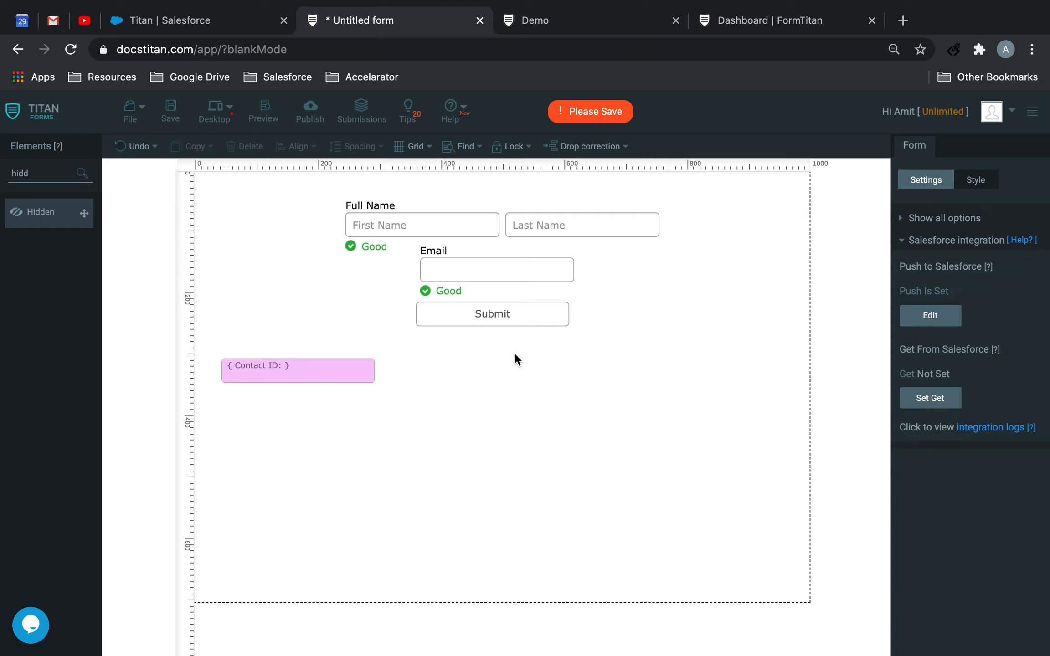
Set the Submit button's type to Salesforce Action
click(523, 323)
click(953, 351)
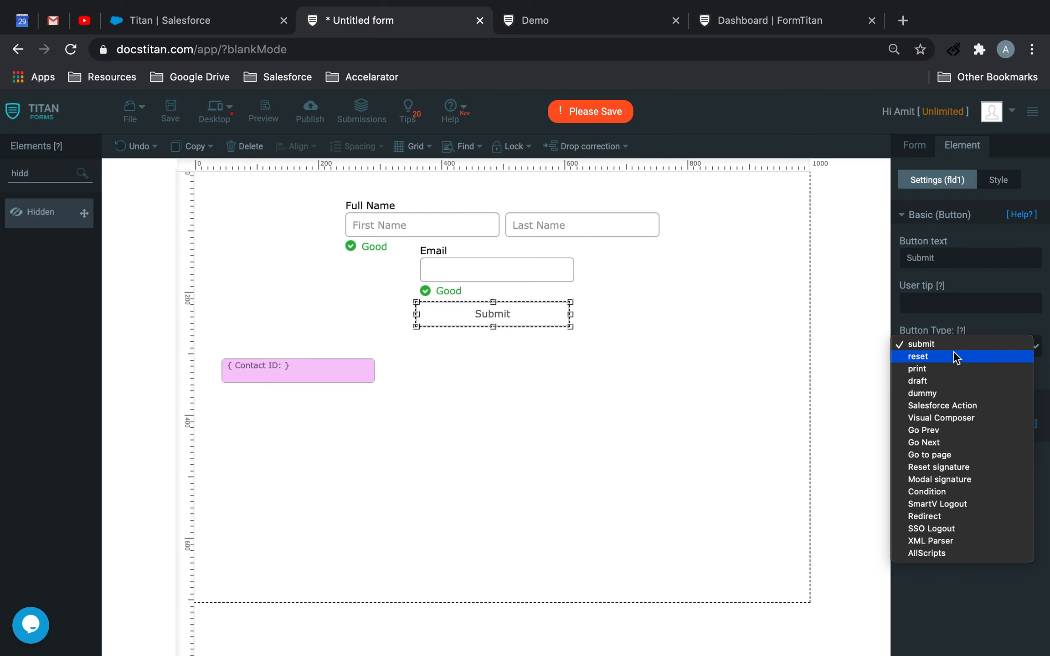
click(954, 400)
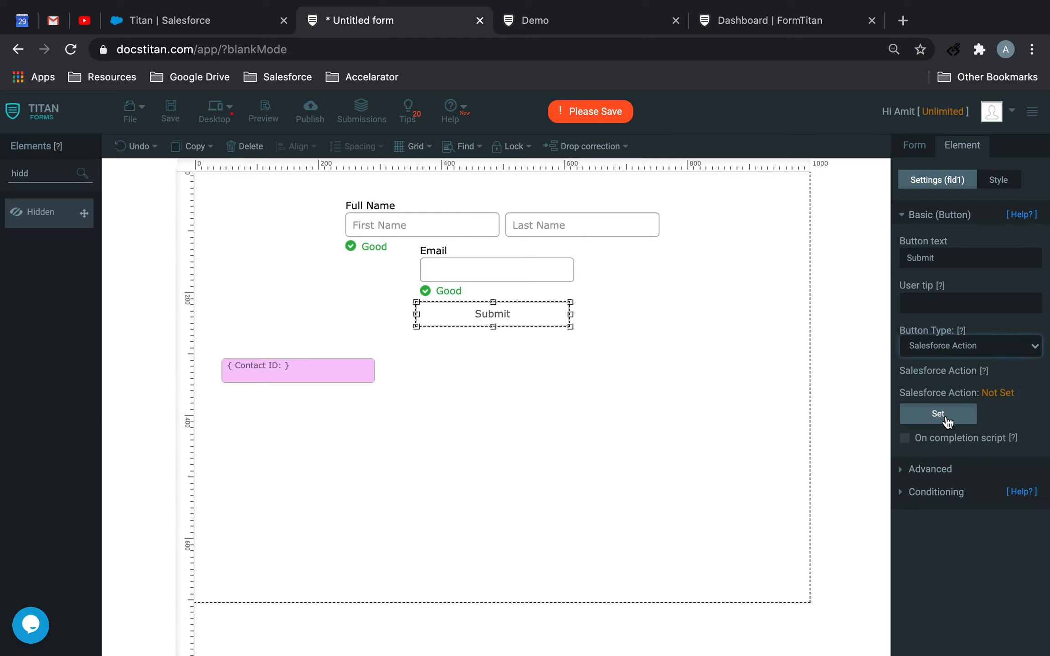
Add the "Contact (create) - Create COntact" action to the button, returning the record ID to Contact ID, and save the form
click(948, 417)
click(368, 406)
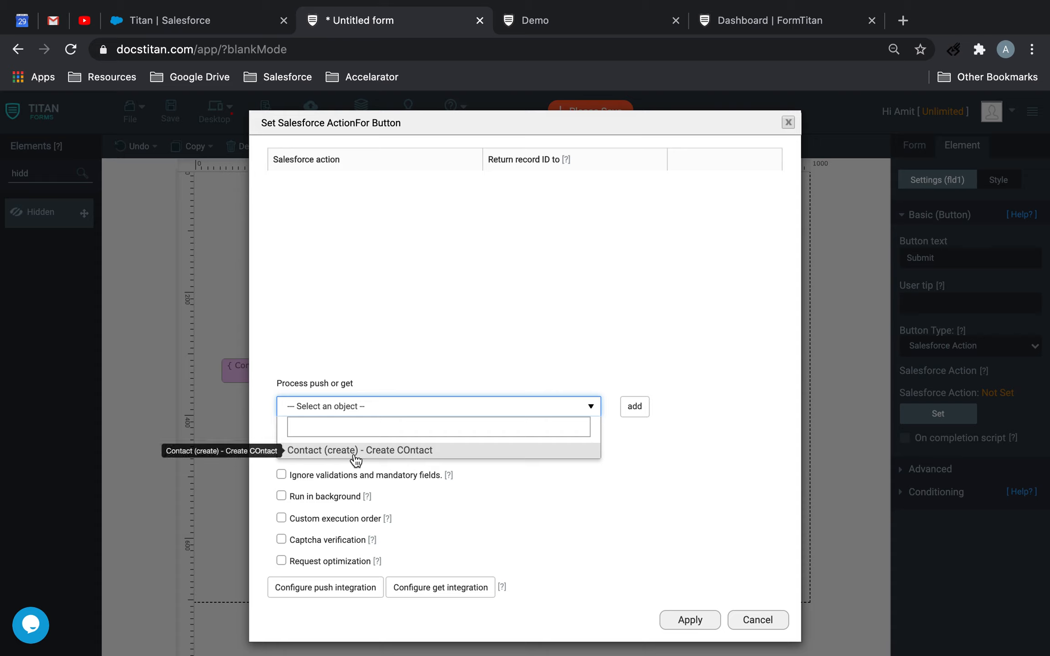
click(358, 454)
click(631, 406)
click(558, 197)
click(546, 232)
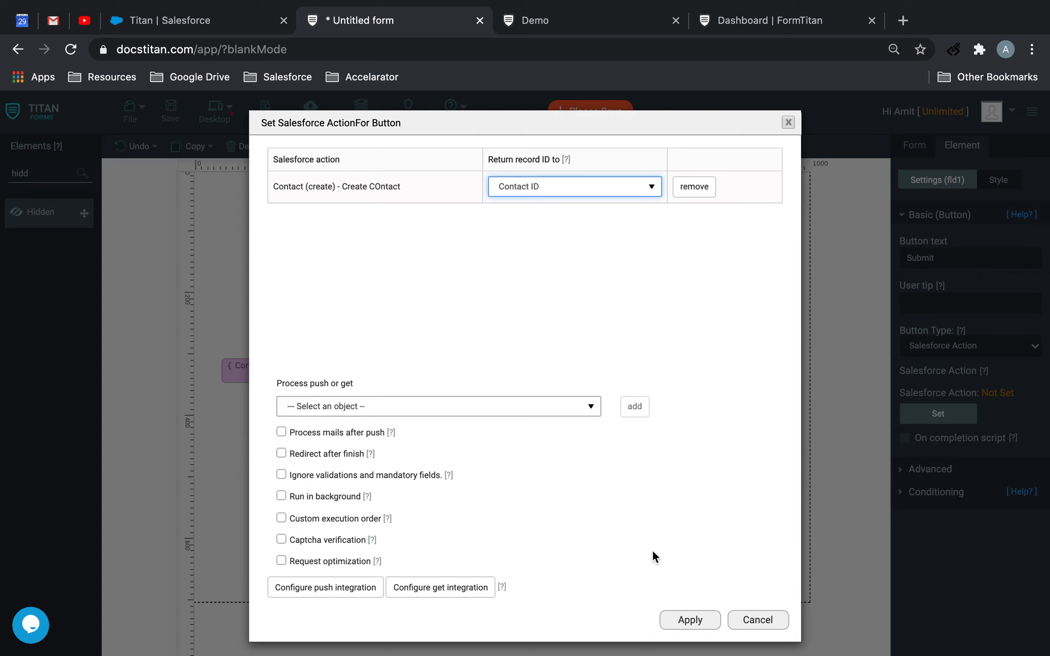
click(690, 619)
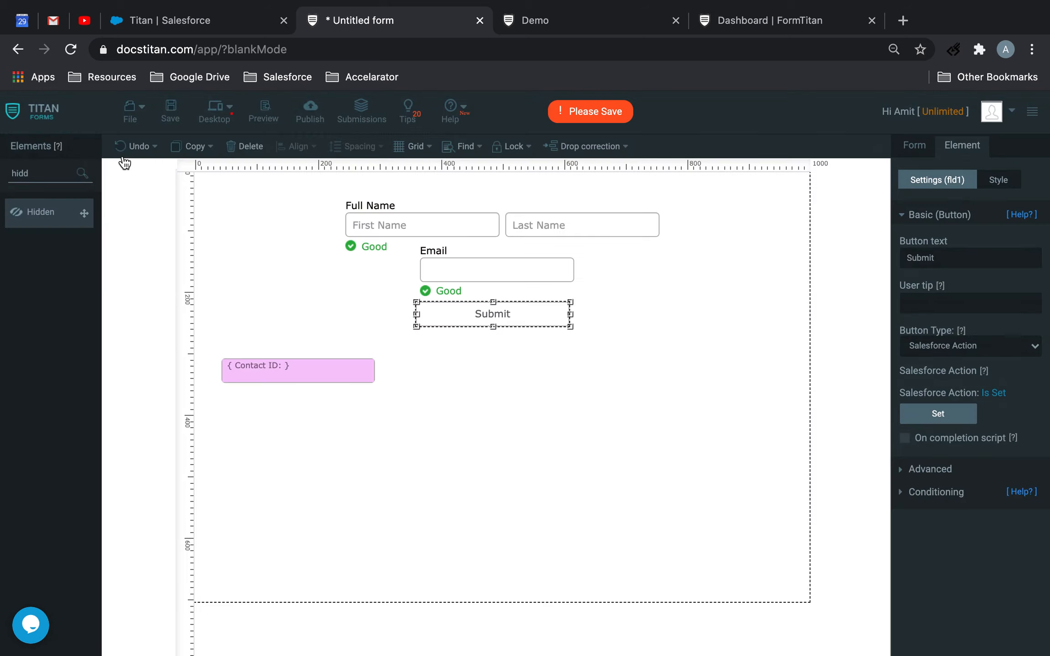
click(169, 116)
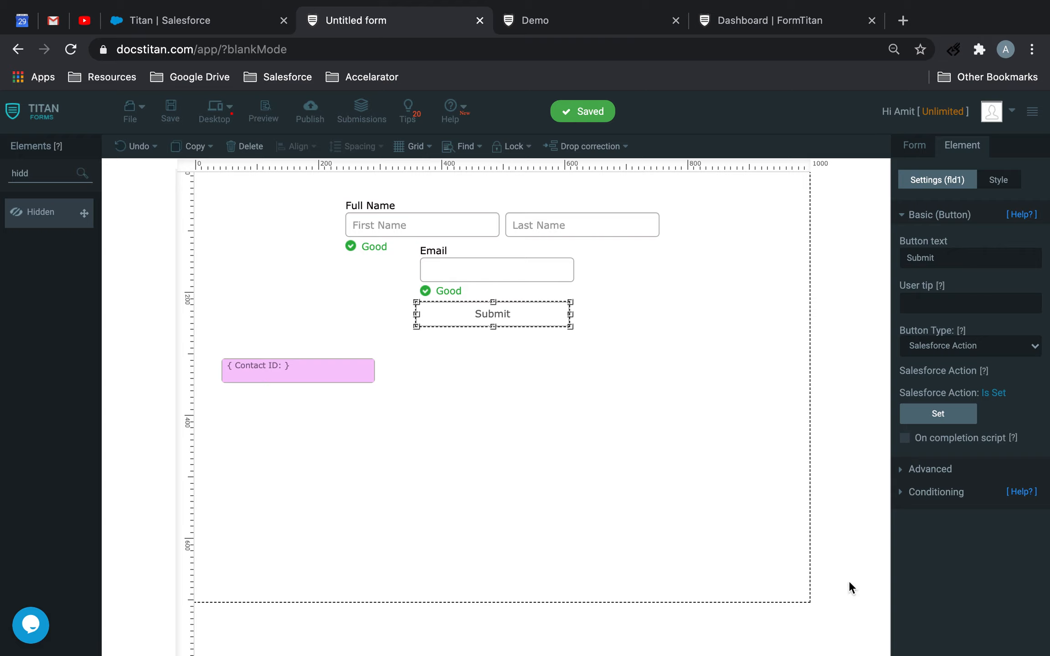
Add a condition to the Contact ID hidden field that applies when it is not empty, and open its Execute JS result for editing
drag(273, 373, 273, 373)
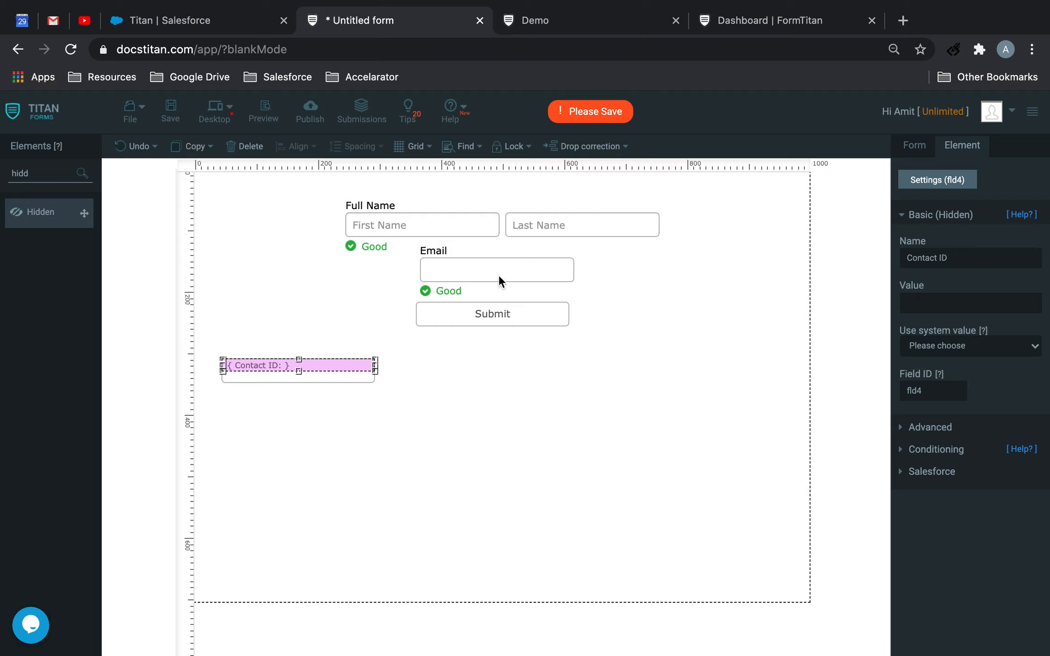
click(352, 401)
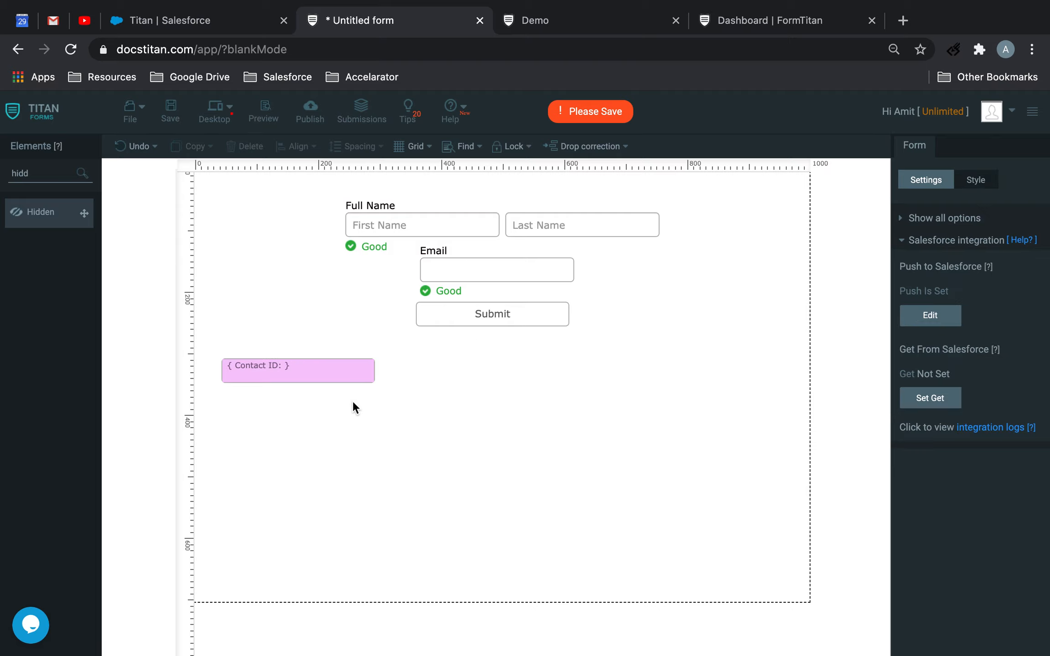
click(353, 374)
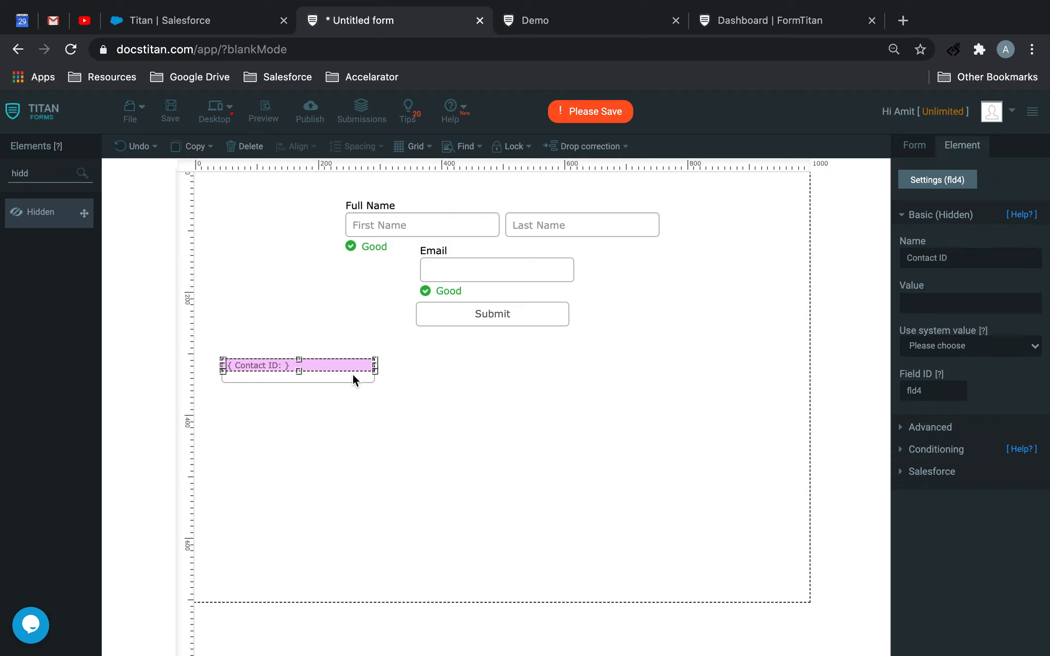
click(954, 450)
click(957, 327)
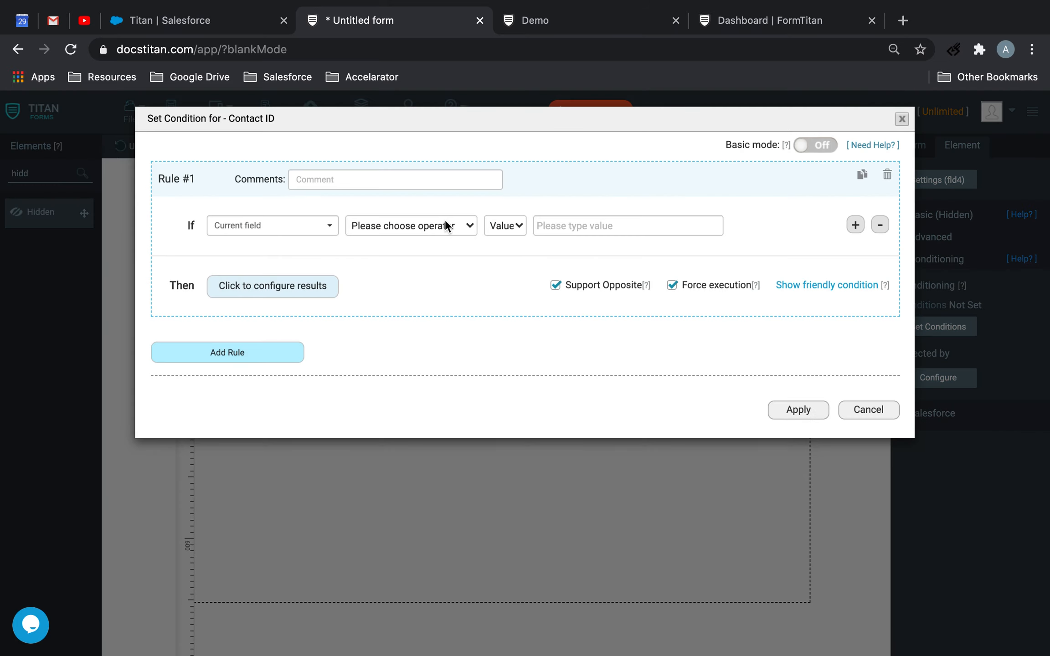
click(384, 231)
click(401, 452)
click(311, 289)
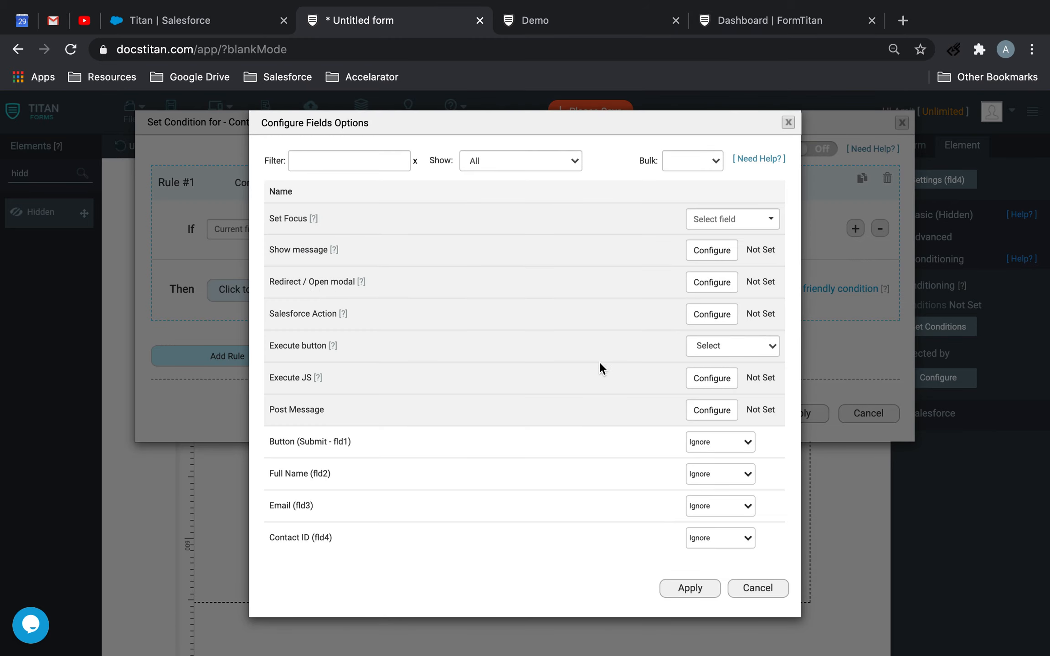
click(712, 378)
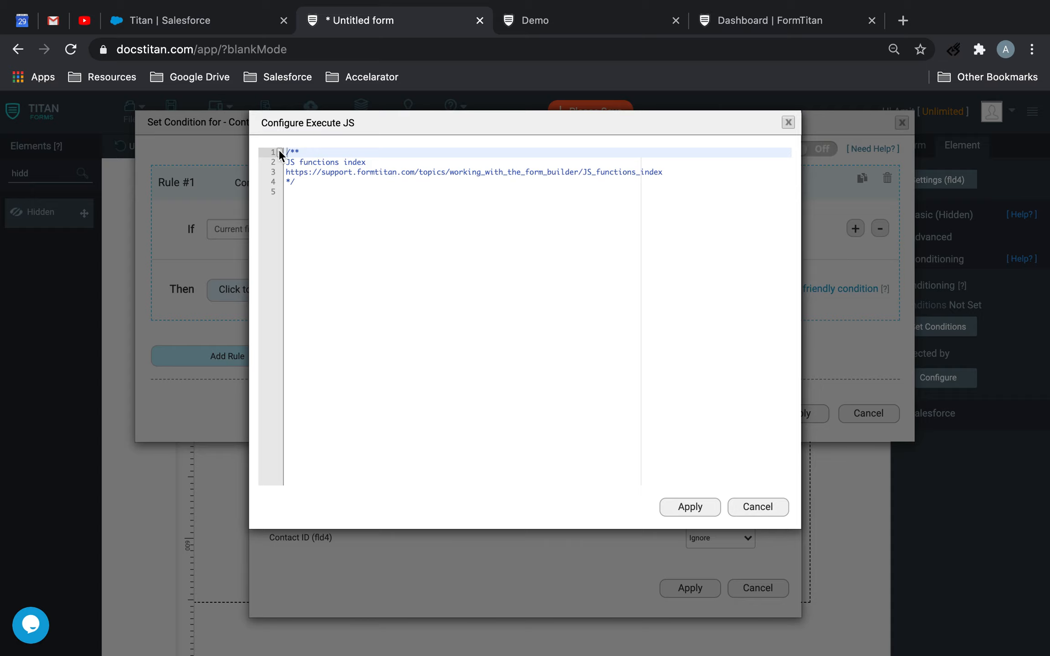
Open the JS functions index page linked in the script comment in a new tab and examine its list of functions
drag(670, 173, 258, 179)
key(super+c)
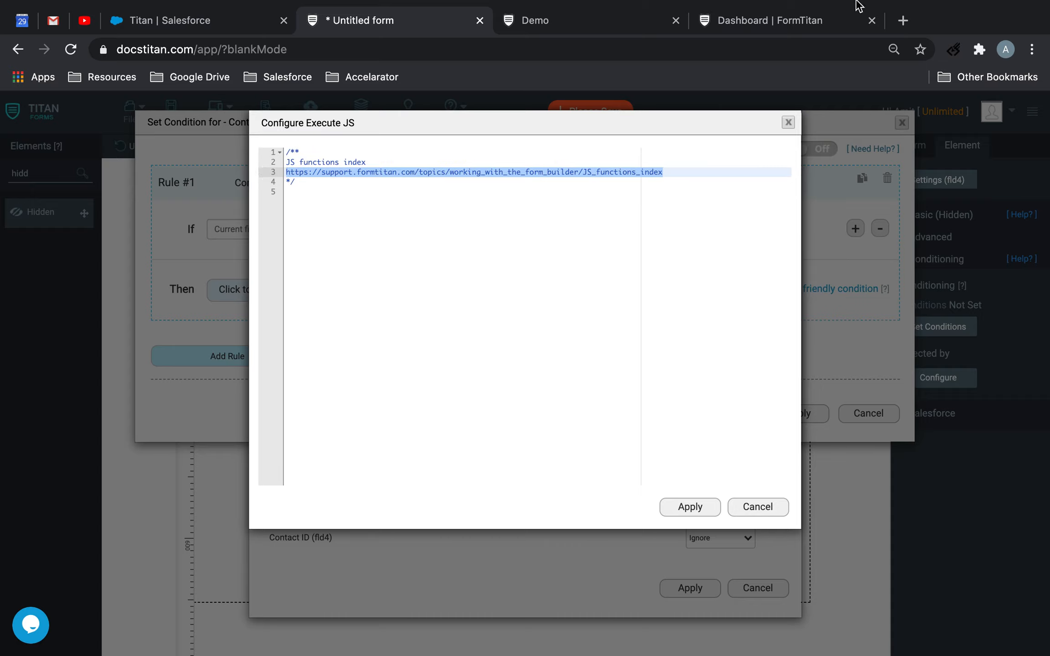
click(901, 20)
key(super+v)
key(Return)
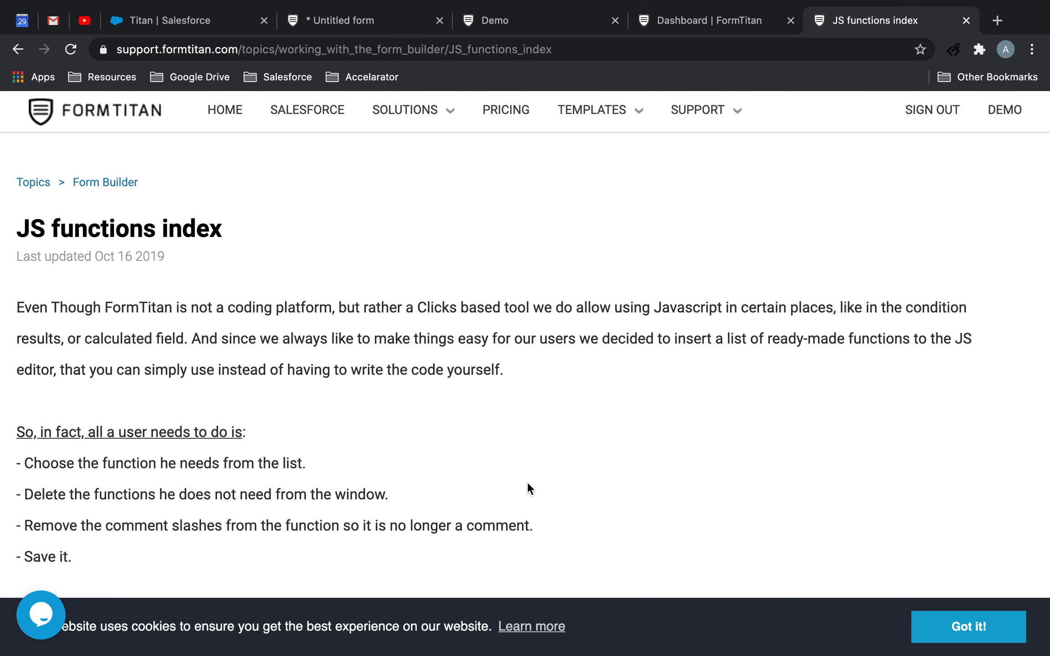
scroll(550, 456, down, 10)
right_click(551, 456)
click(627, 340)
scroll(626, 346, up, 1)
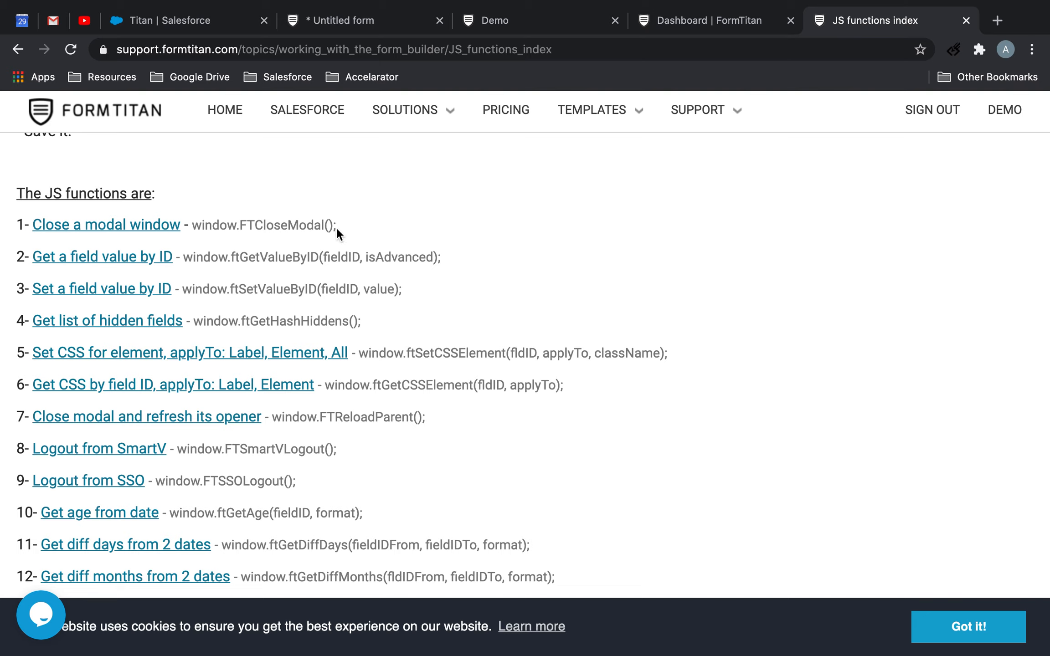
Copy window.FTCloseModal(); from the functions index and replace the whole Execute JS script with it
drag(341, 225, 195, 231)
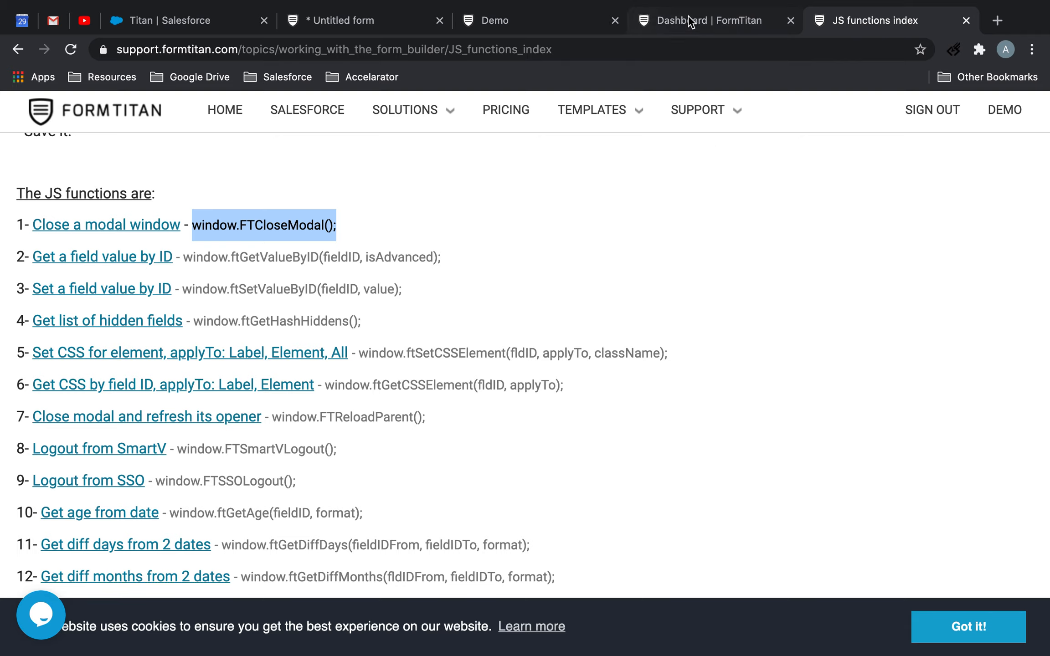
click(566, 20)
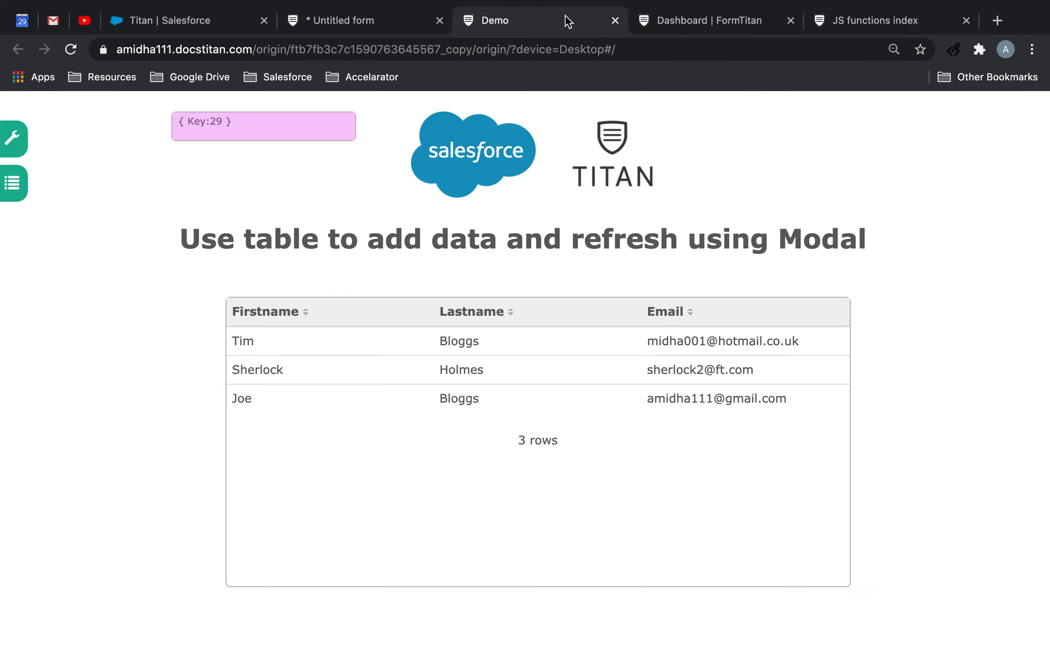
click(363, 19)
click(517, 197)
key(super+a)
key(super+v)
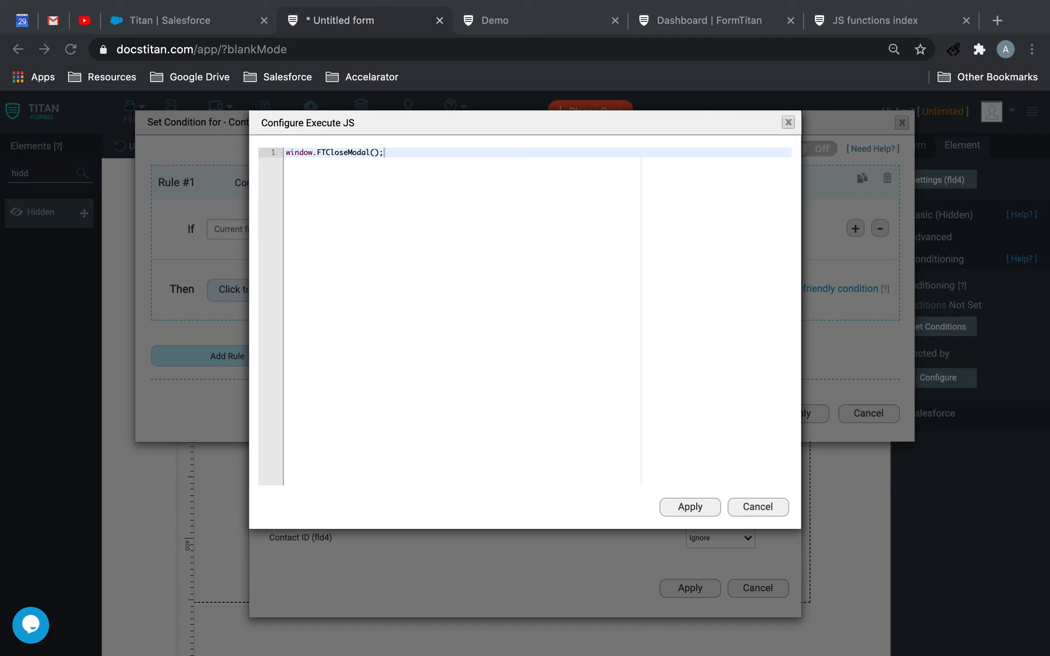
Replace the script with window.parent.ftSetValueByID('fld139', window.ftGetValueByID('fld139')); followed by window.FTCloseModal(); on a second line
drag(387, 154, 219, 157)
key(BackSpace)
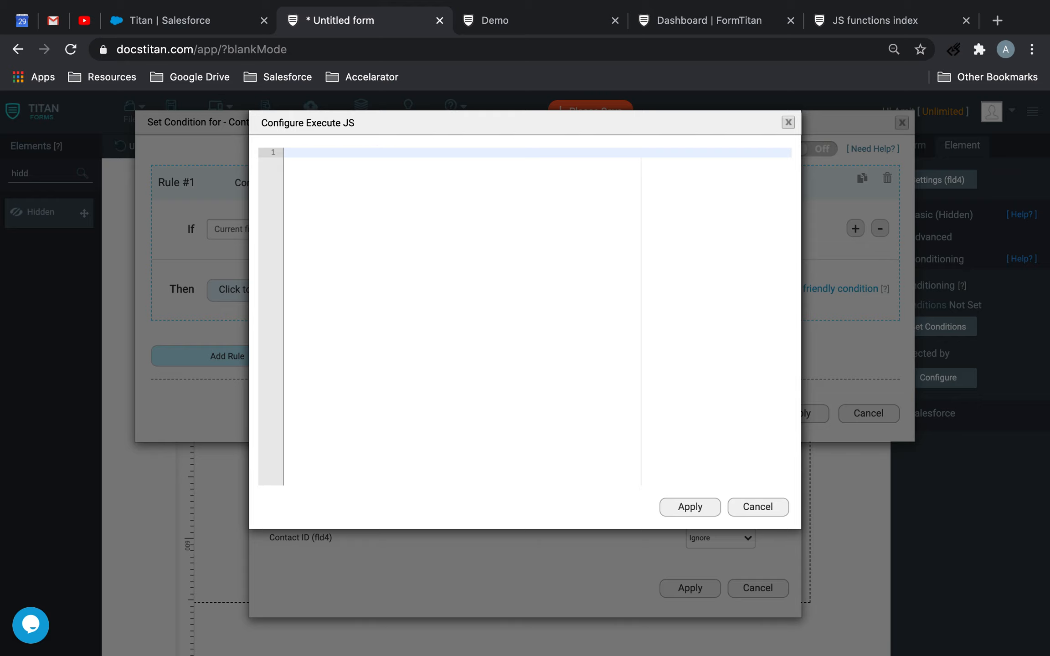
key(super+Tab)
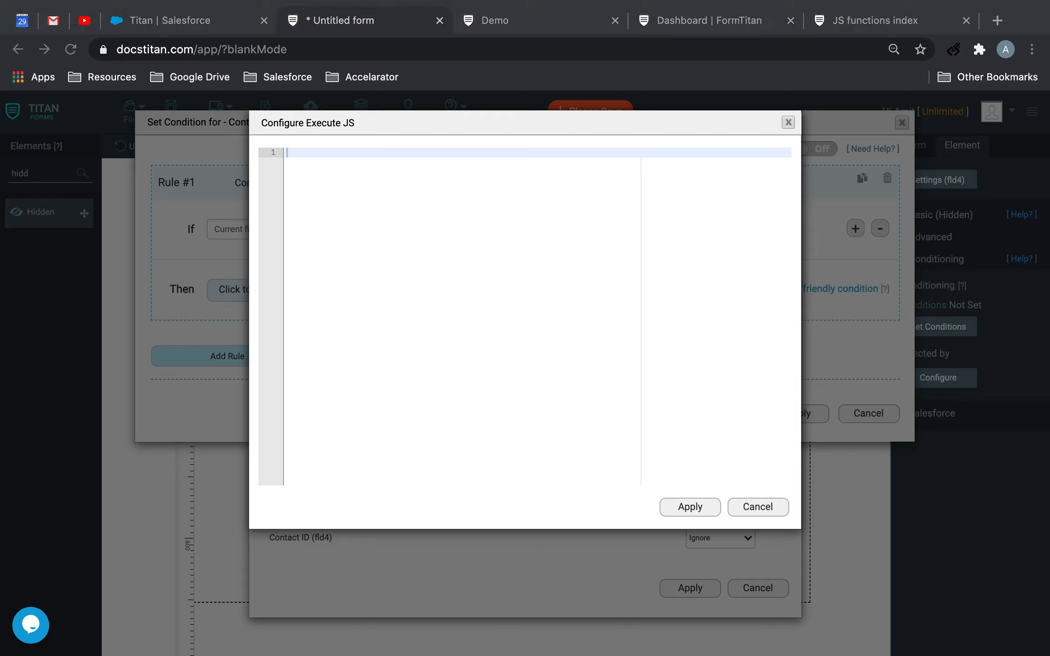
click(314, 153)
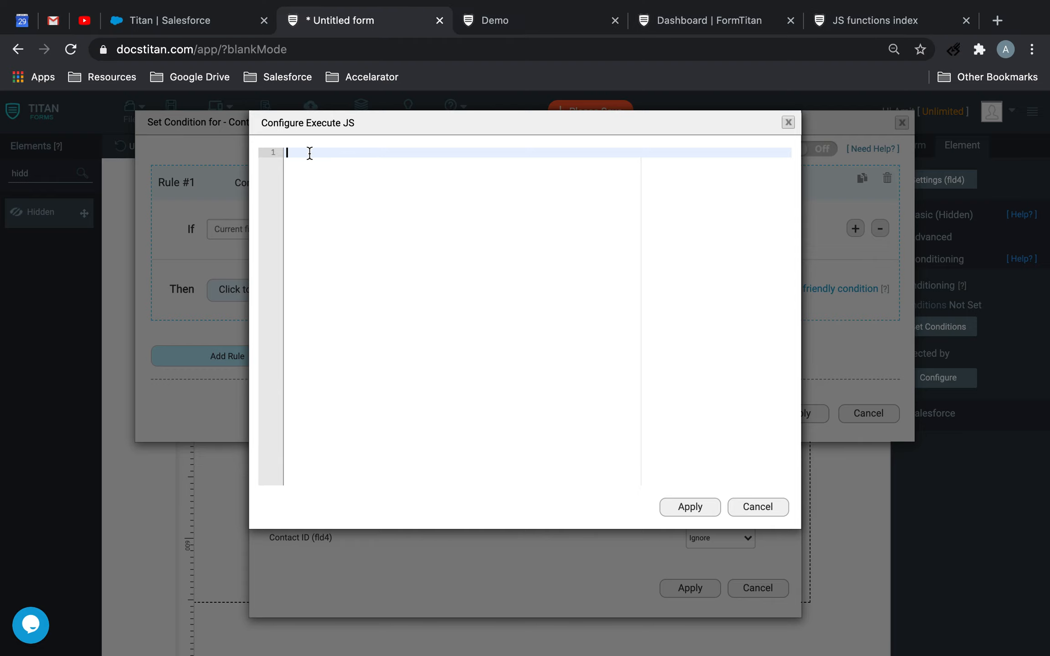
key(super+v)
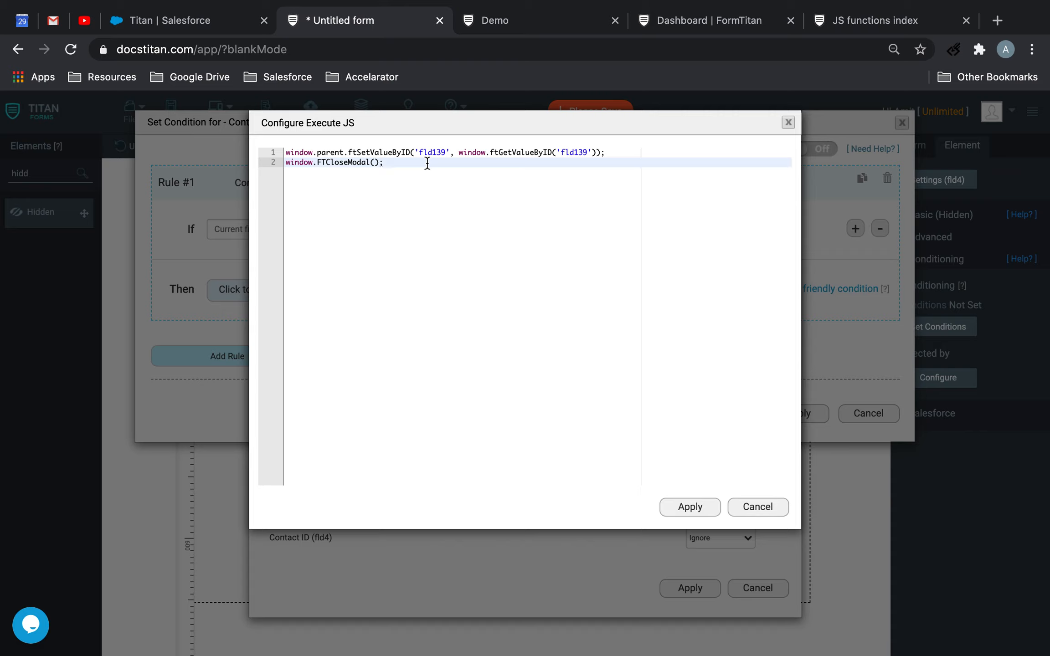
Shorten both 'fld139' references in the script's first line to 'fld'
click(446, 152)
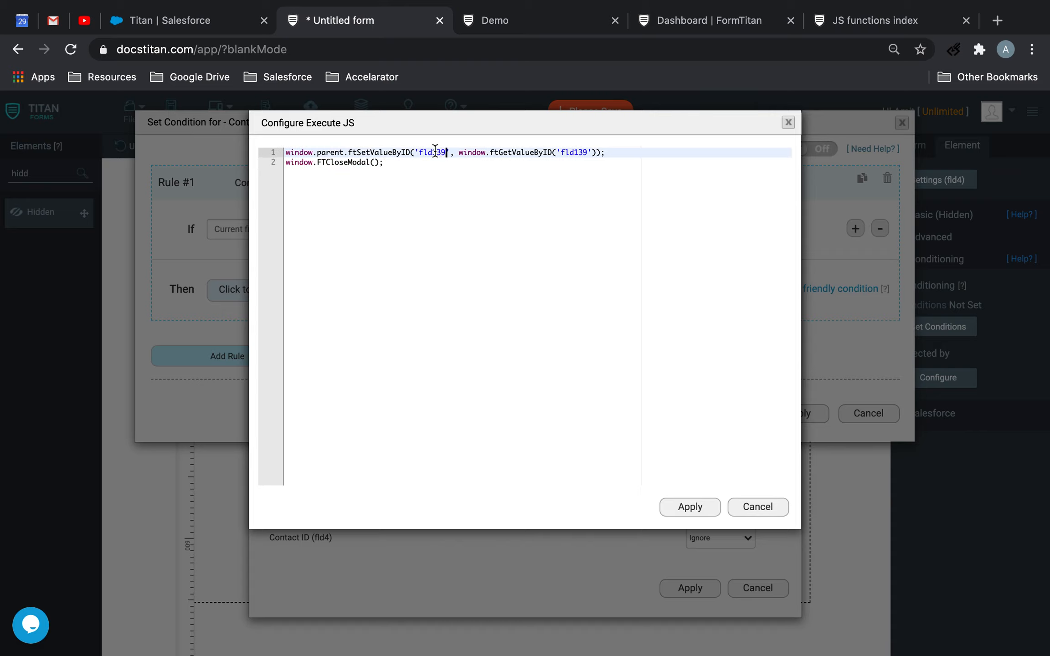
key(BackSpace)
key(BackSpace)
key(BackSpace)
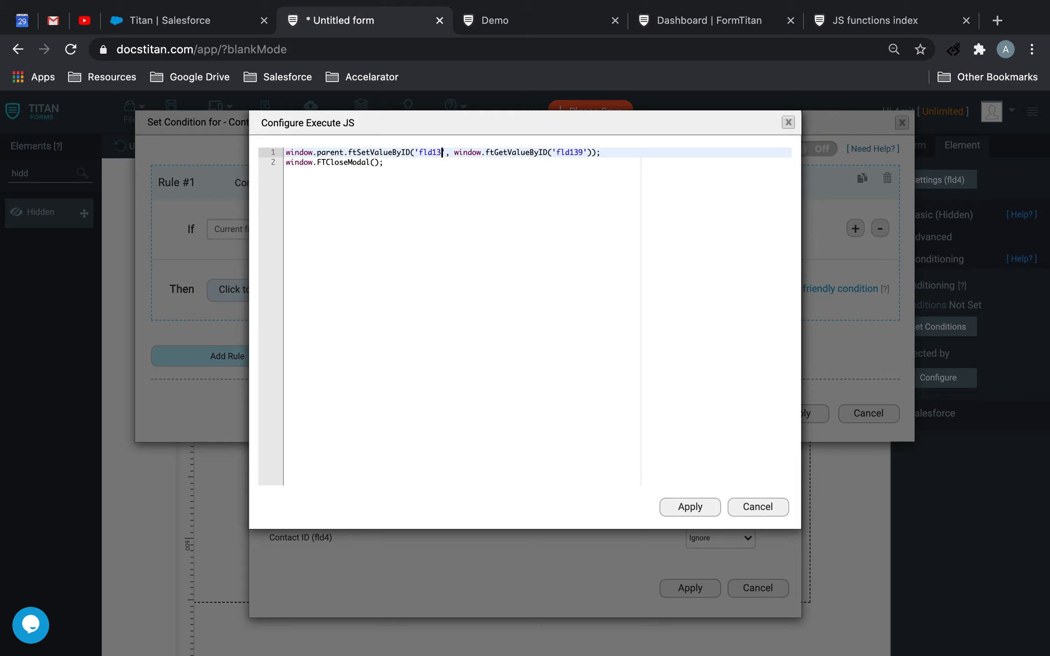
key(BackSpace)
key(BackSpace)
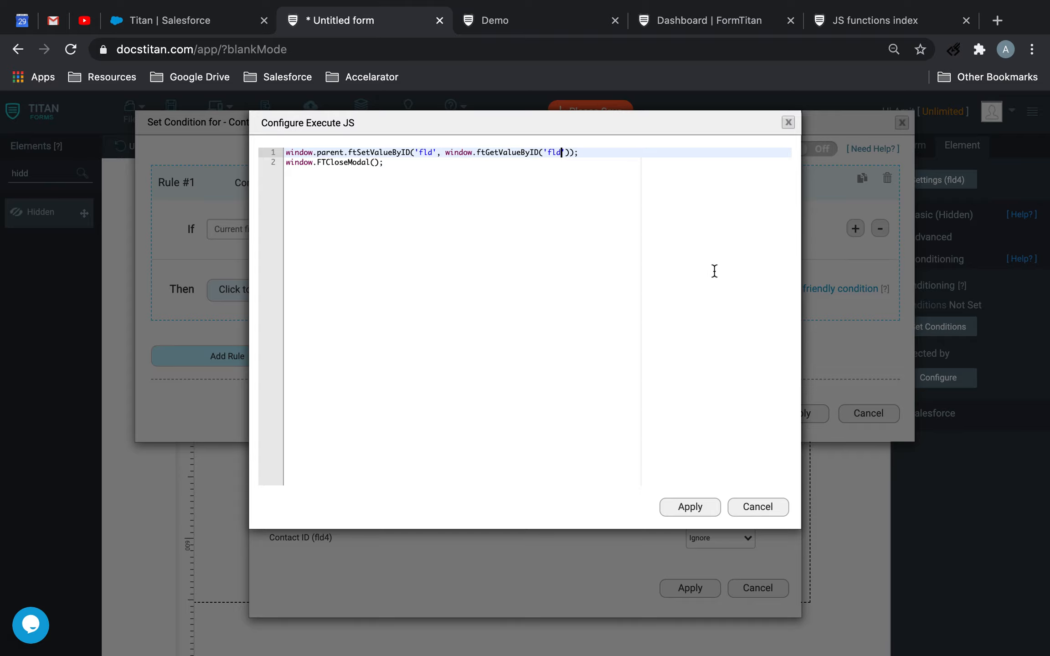
Apply the script, its result options and the Contact ID condition, and save the form
click(691, 507)
click(684, 589)
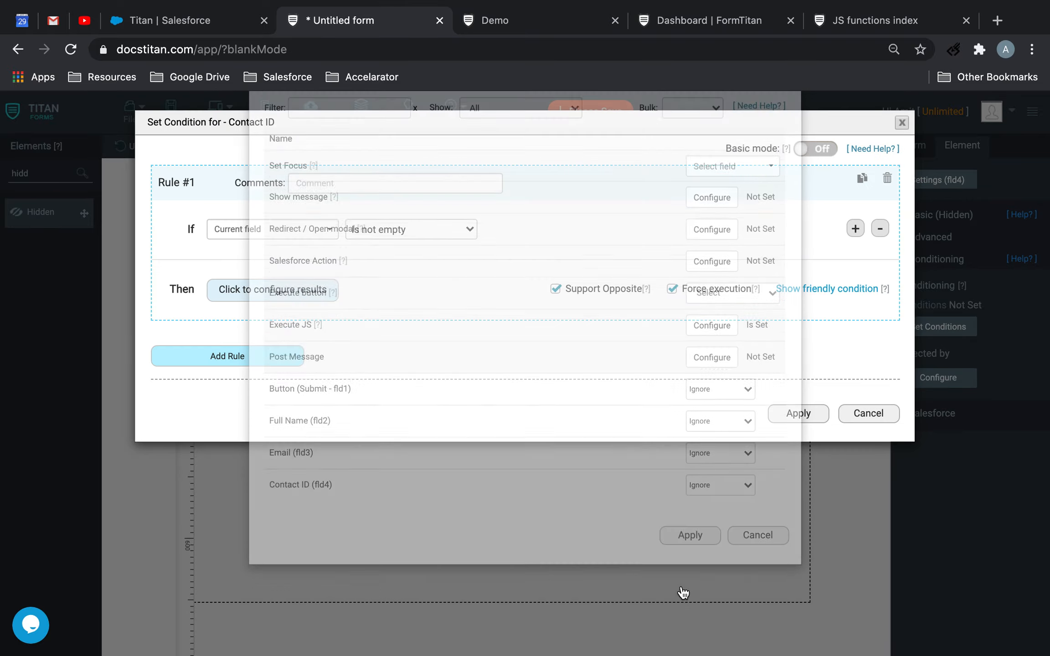
click(802, 414)
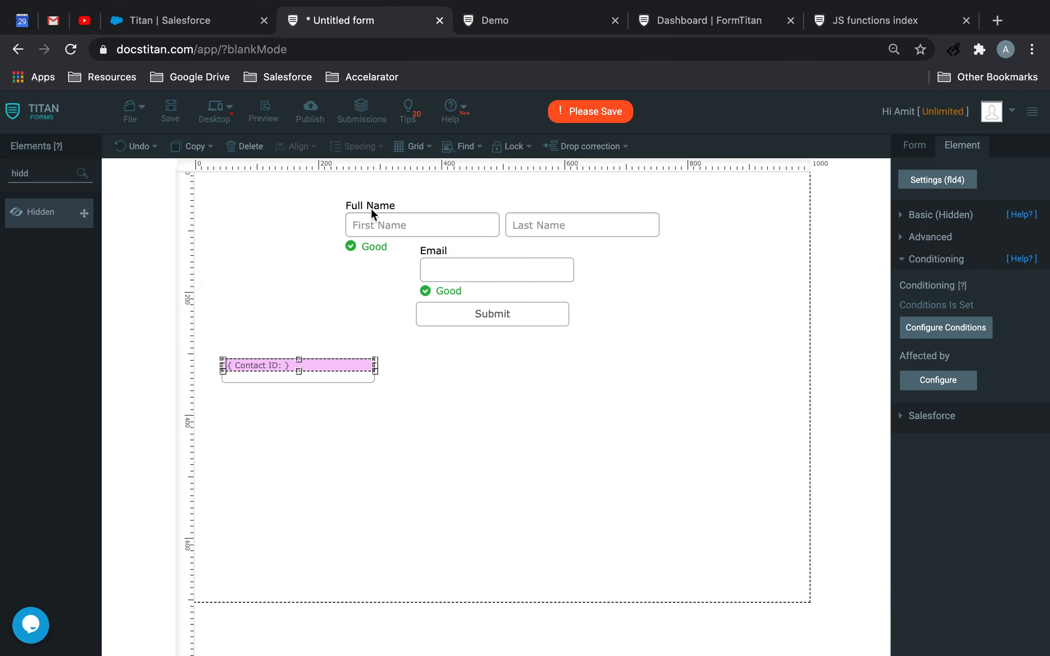
click(167, 111)
click(410, 404)
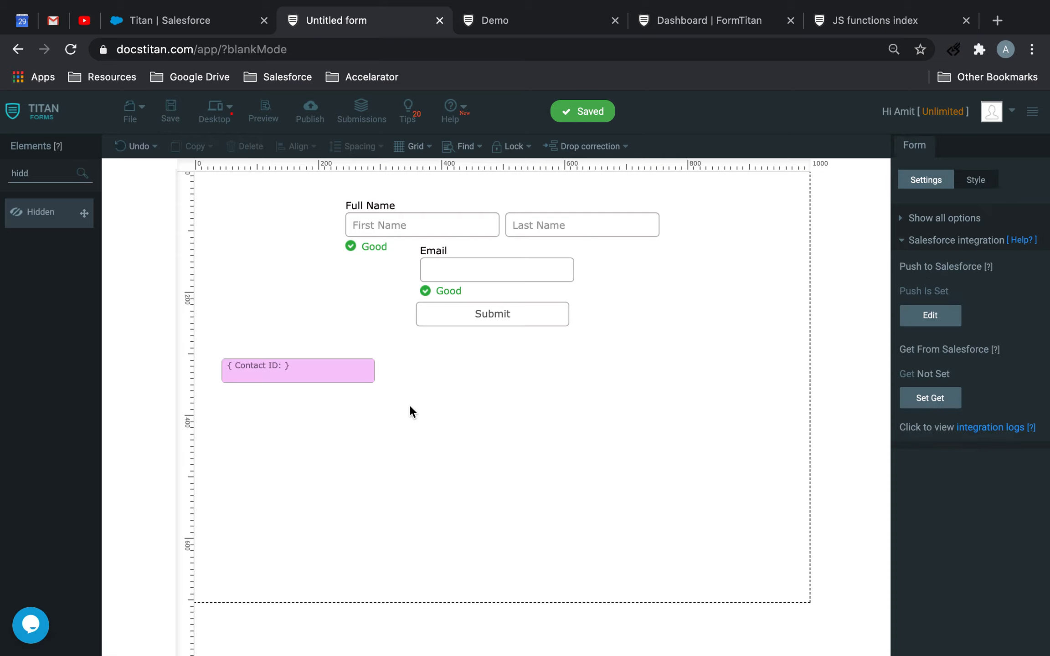
Move the Contact ID hidden field down near the form's lower edge and place a Heading element just above it
click(359, 381)
drag(347, 367, 389, 520)
click(67, 182)
key(BackSpace)
key(BackSpace)
key(BackSpace)
key(BackSpace)
text(head)
drag(51, 221, 331, 498)
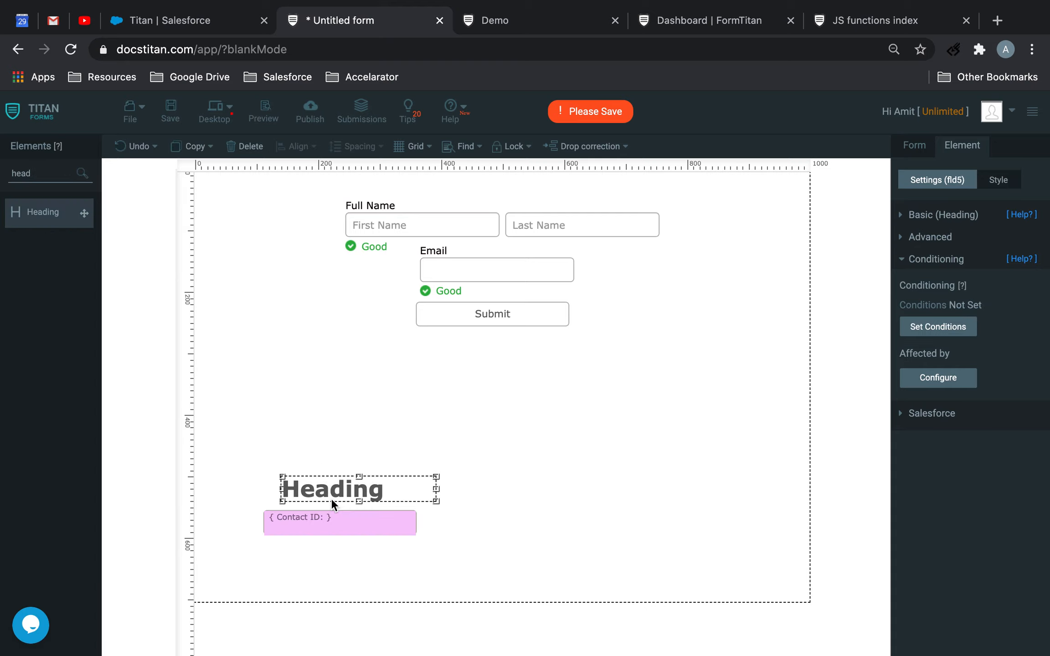
Set the new heading's text to "Fld 4 ="
click(930, 214)
double_click(947, 260)
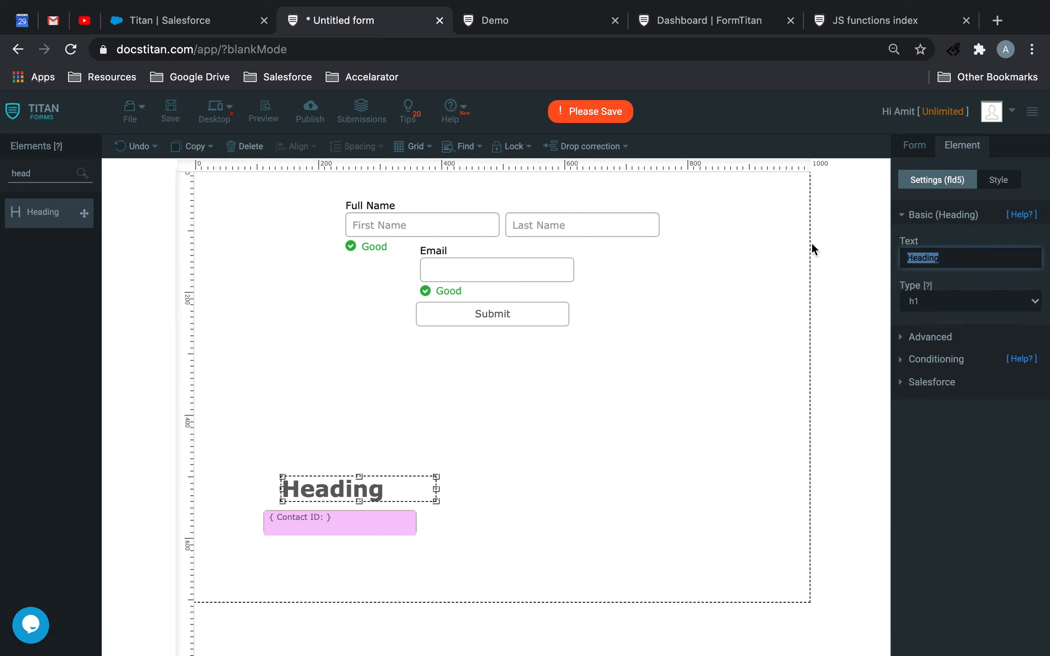
text(Fld 4)
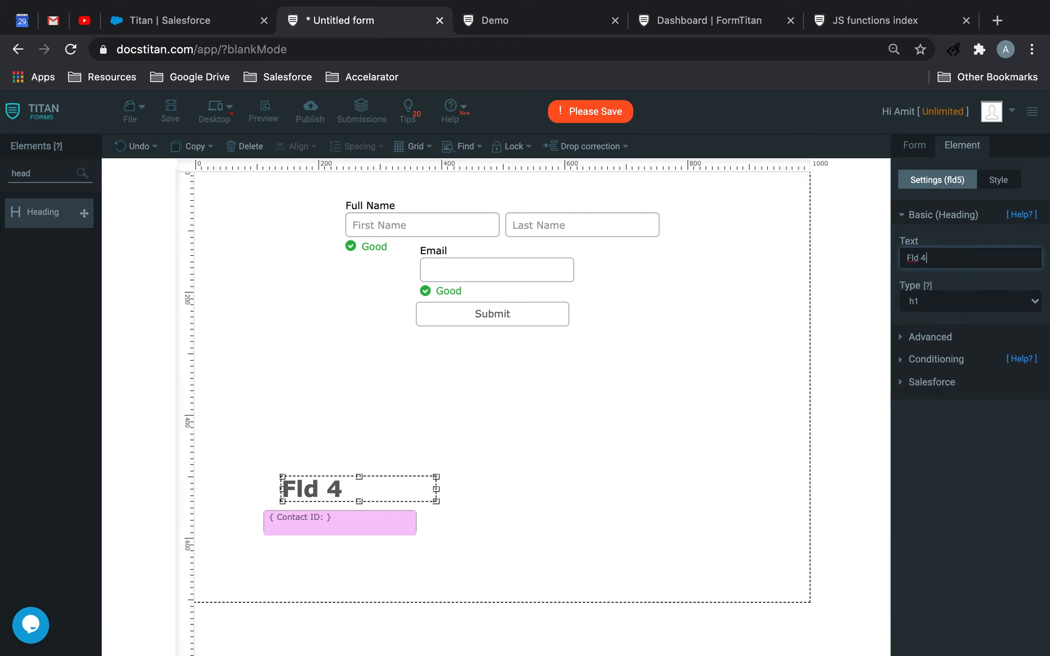
click(808, 342)
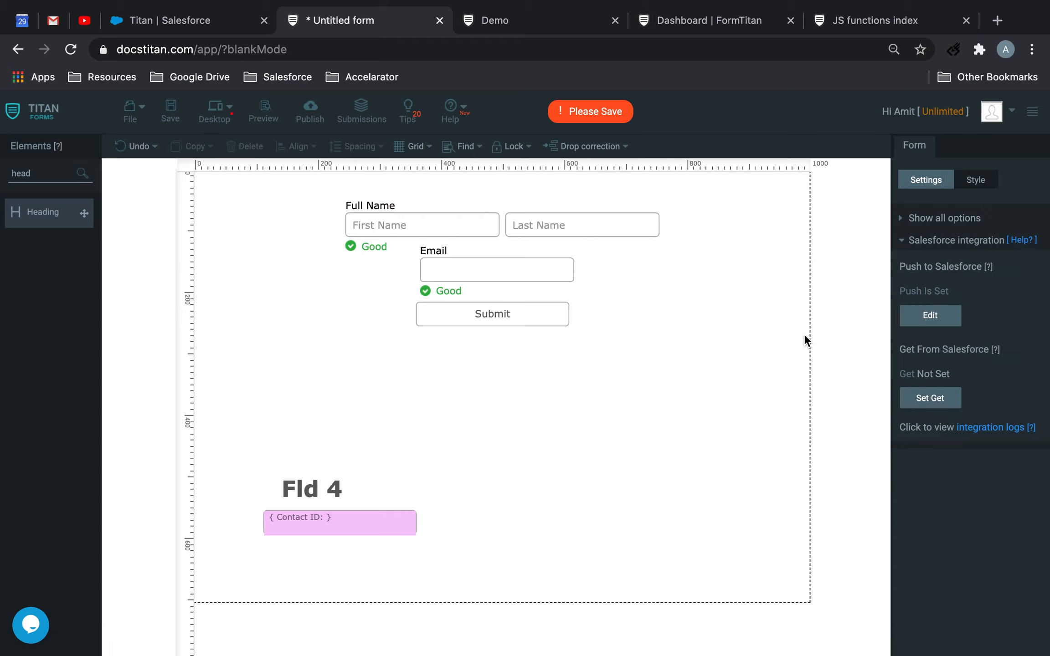
click(323, 483)
click(960, 262)
text(=)
click(686, 463)
Move the Contact ID hidden field to the right of the "Fld 4 =" heading and save the form
click(384, 513)
drag(384, 511, 483, 494)
click(687, 406)
click(484, 492)
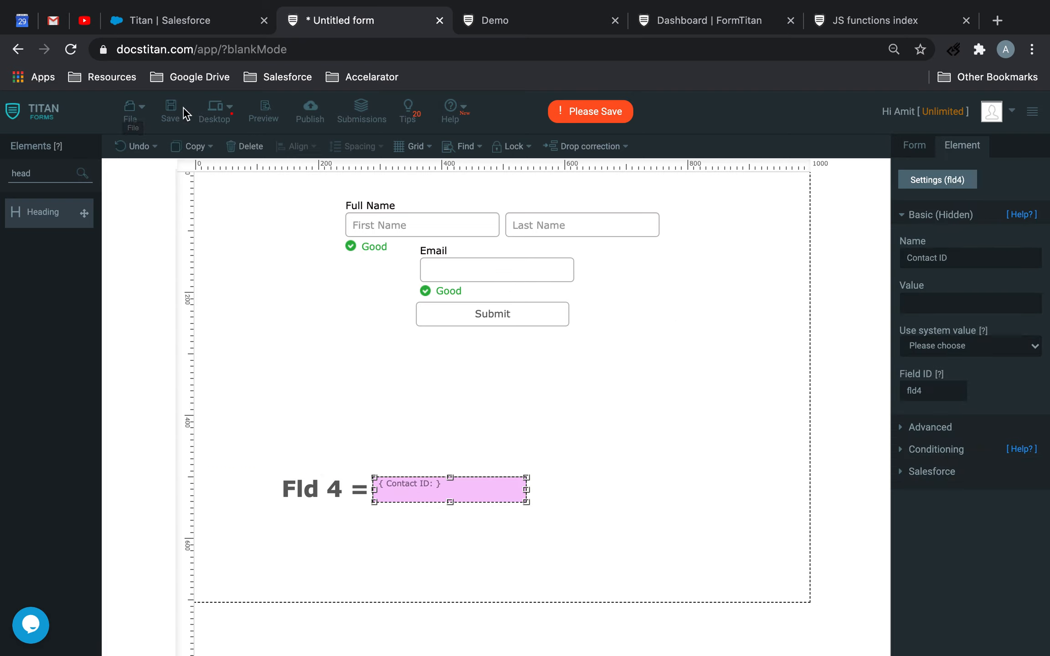
click(171, 111)
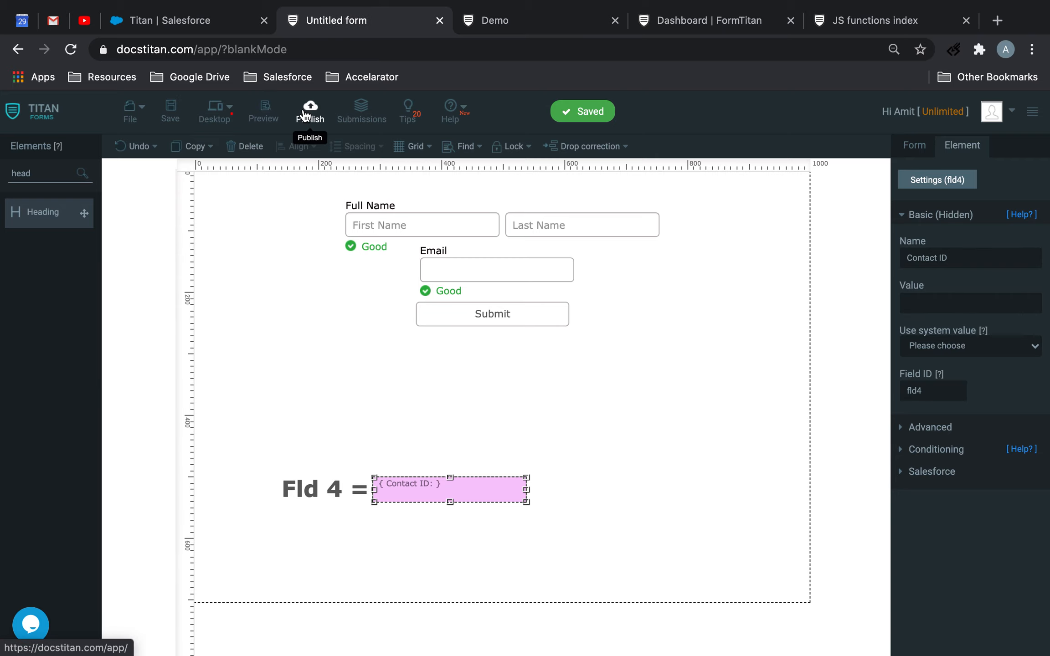
Copy the form's URL from the publish settings, look through the other open tabs, and close the publish settings
click(311, 112)
drag(529, 162, 267, 167)
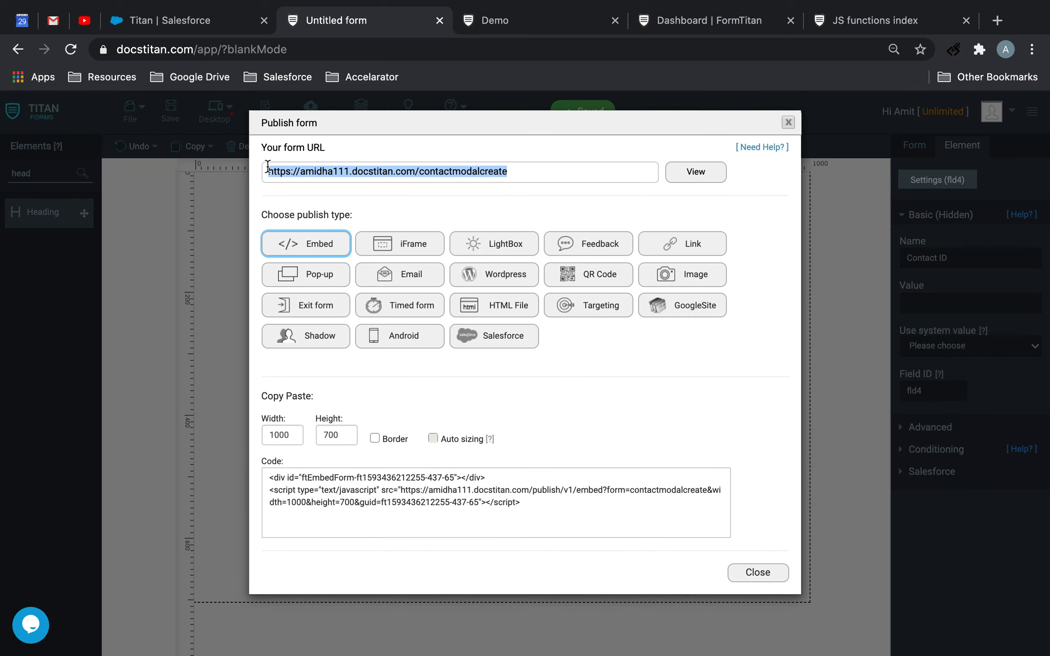
click(504, 24)
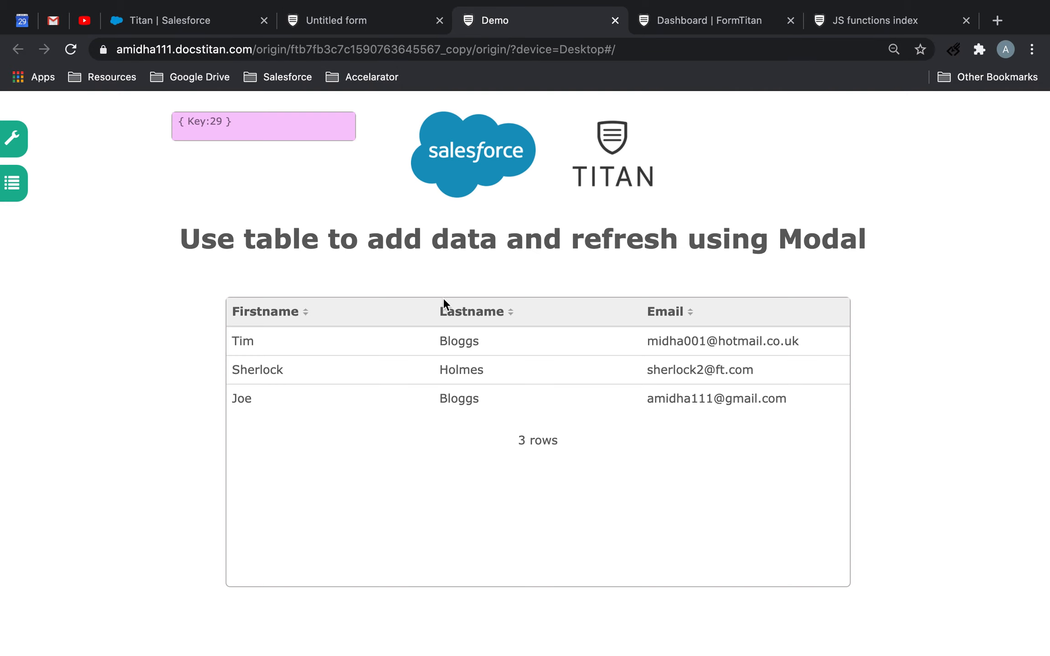
click(692, 18)
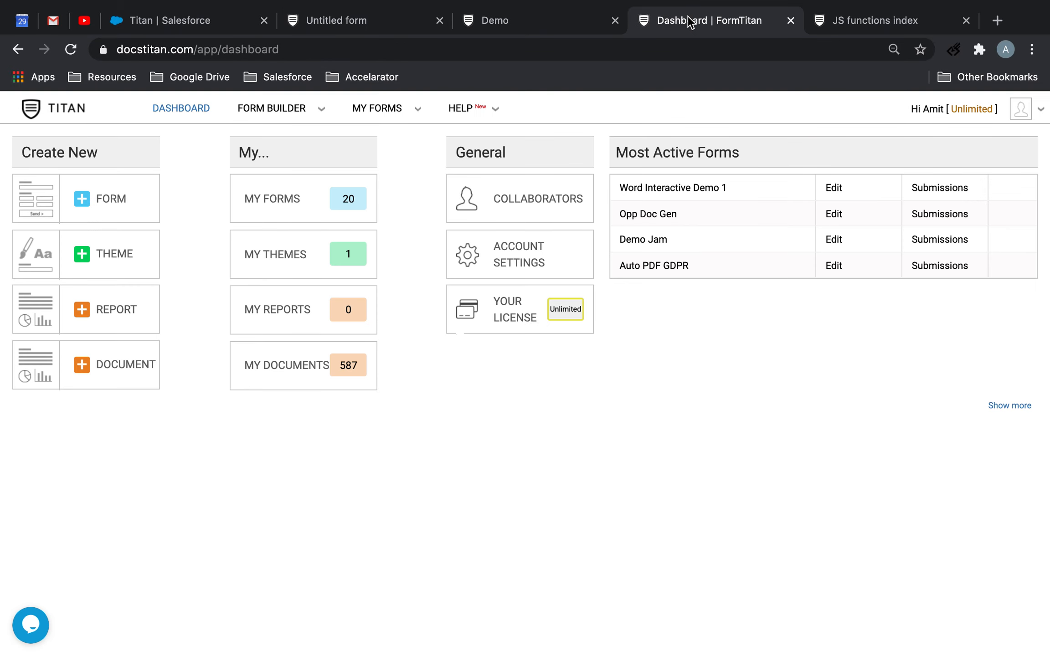
click(904, 21)
click(375, 20)
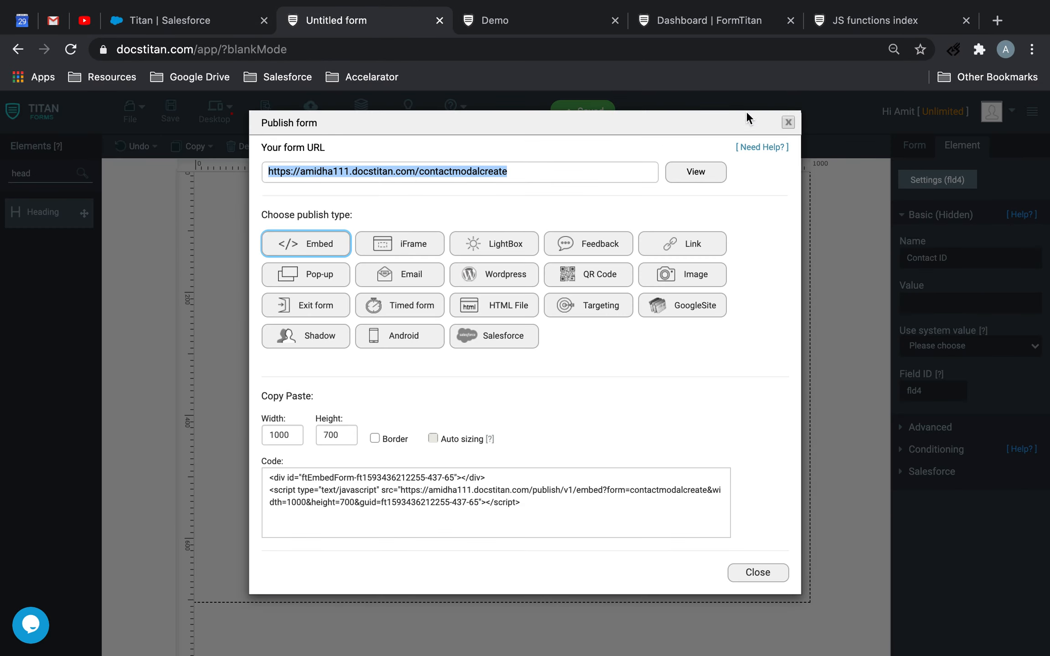
click(788, 122)
Open the form named Demo from the saved forms
click(136, 119)
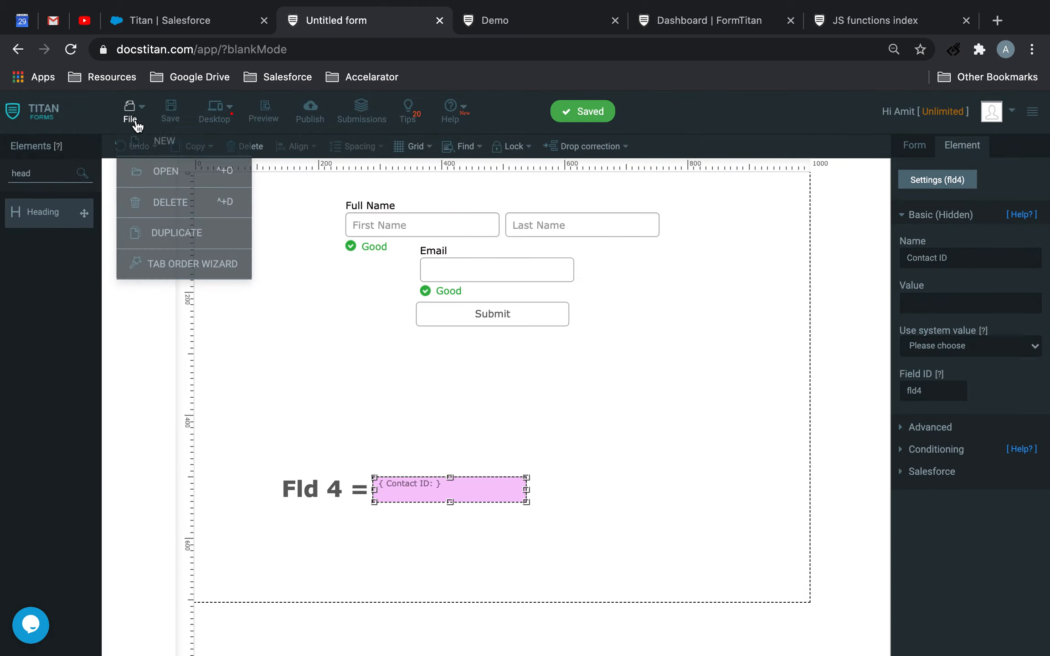
click(171, 173)
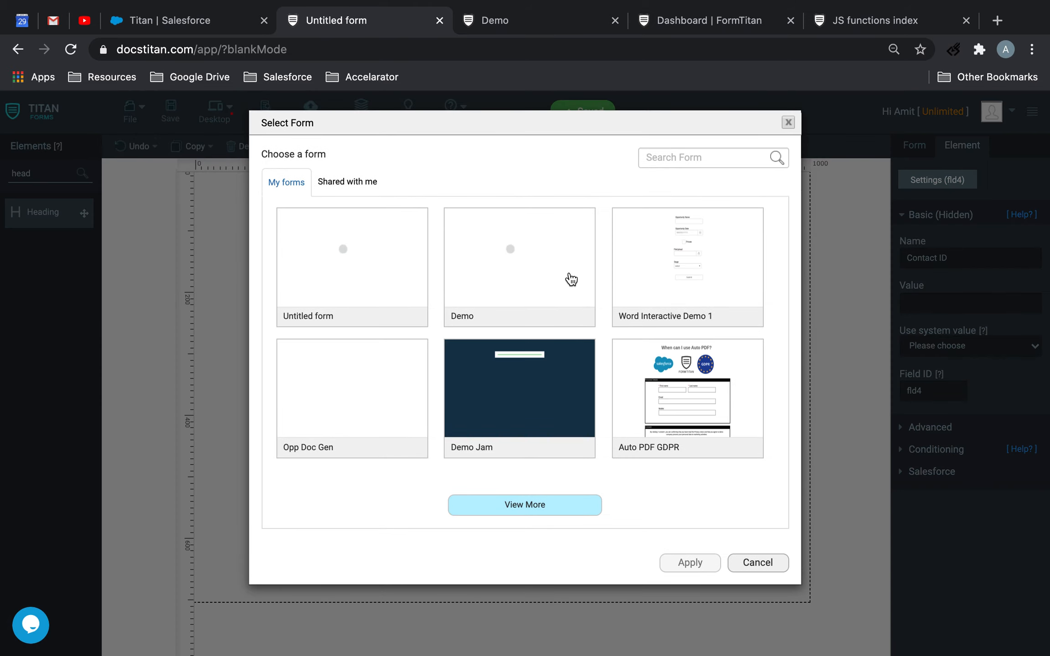
click(411, 298)
click(551, 295)
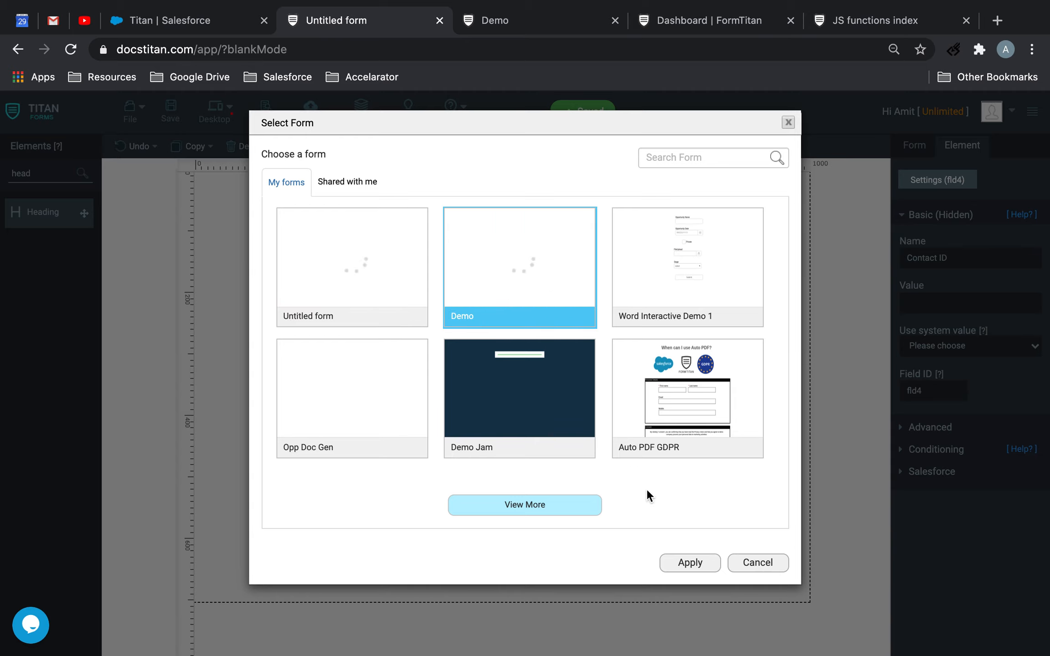
click(686, 566)
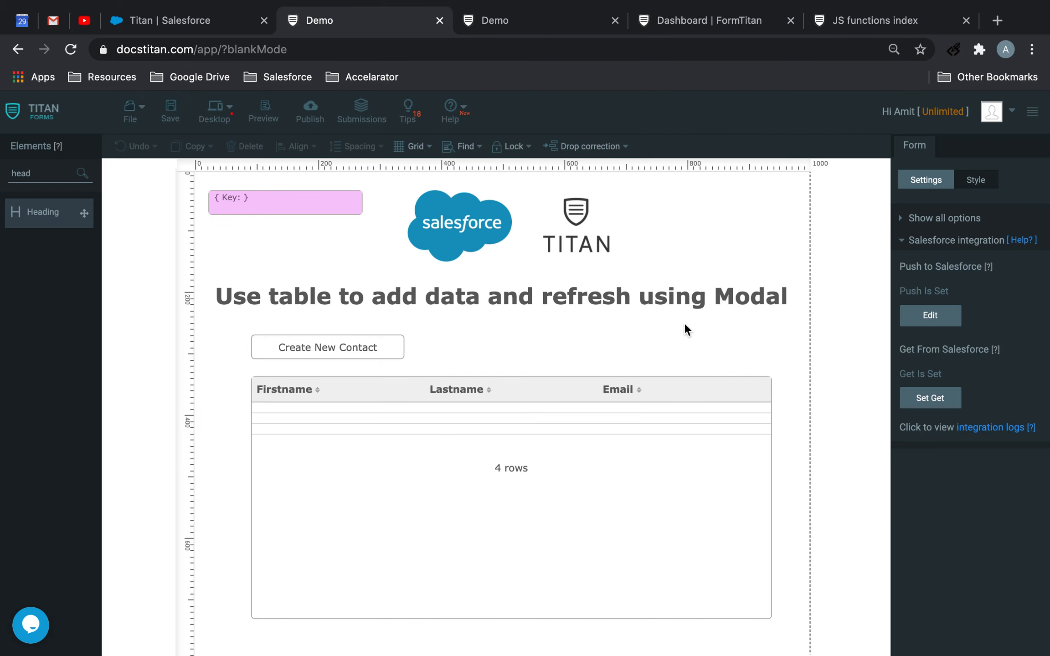
Set the Create New Contact button's redirect URL to Other and paste the copied contact form URL
click(377, 351)
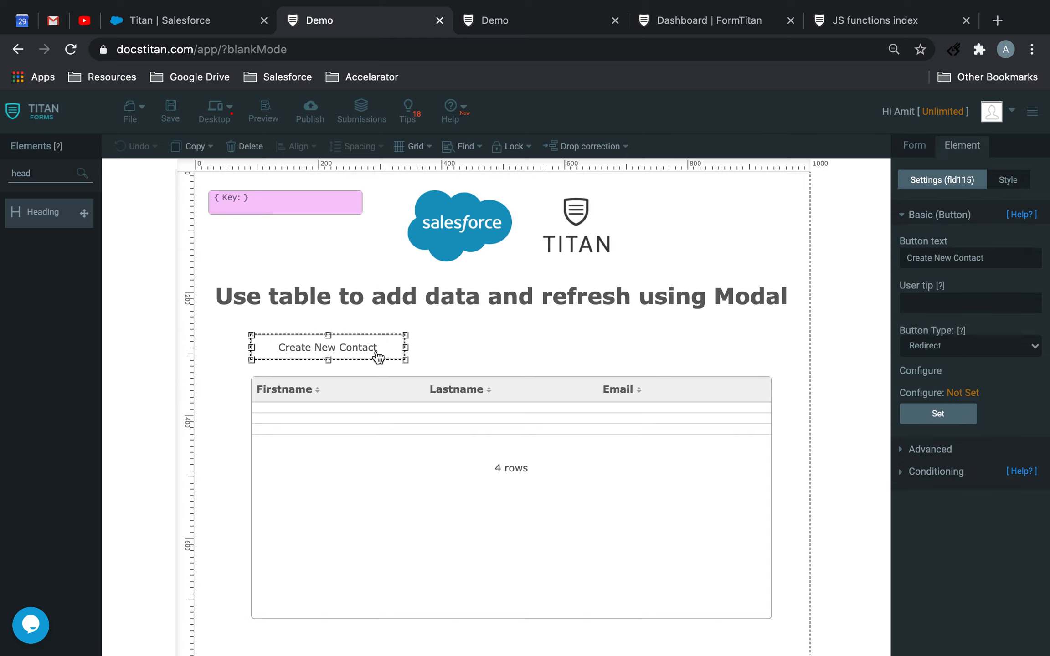
click(957, 420)
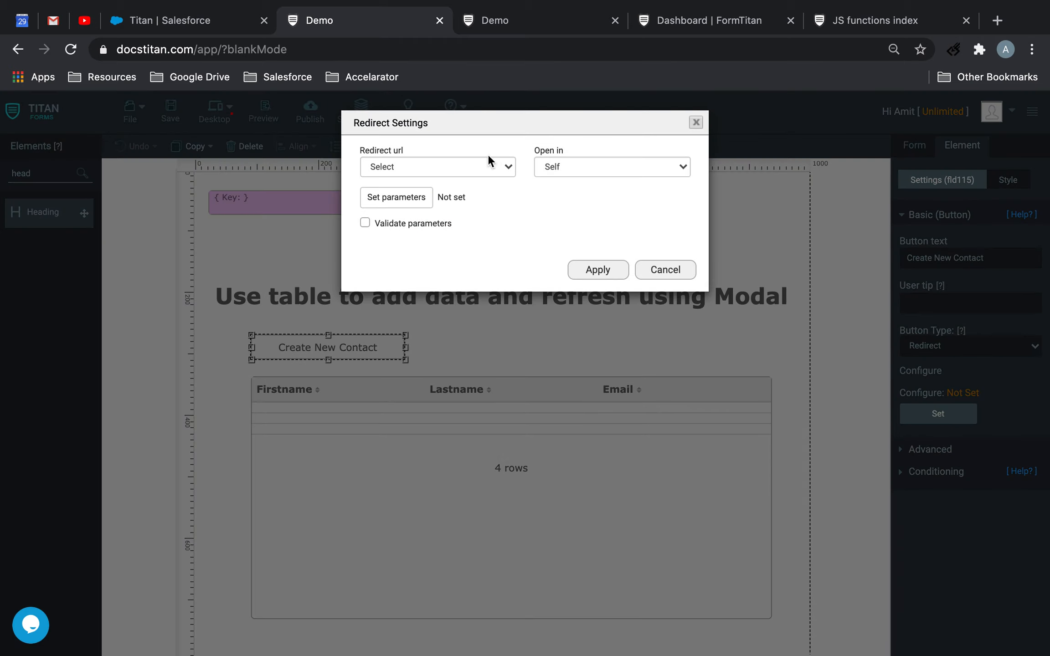
click(479, 167)
click(436, 189)
click(480, 202)
text(.docstitan.com/contactmodalcreate)
drag(477, 197, 330, 200)
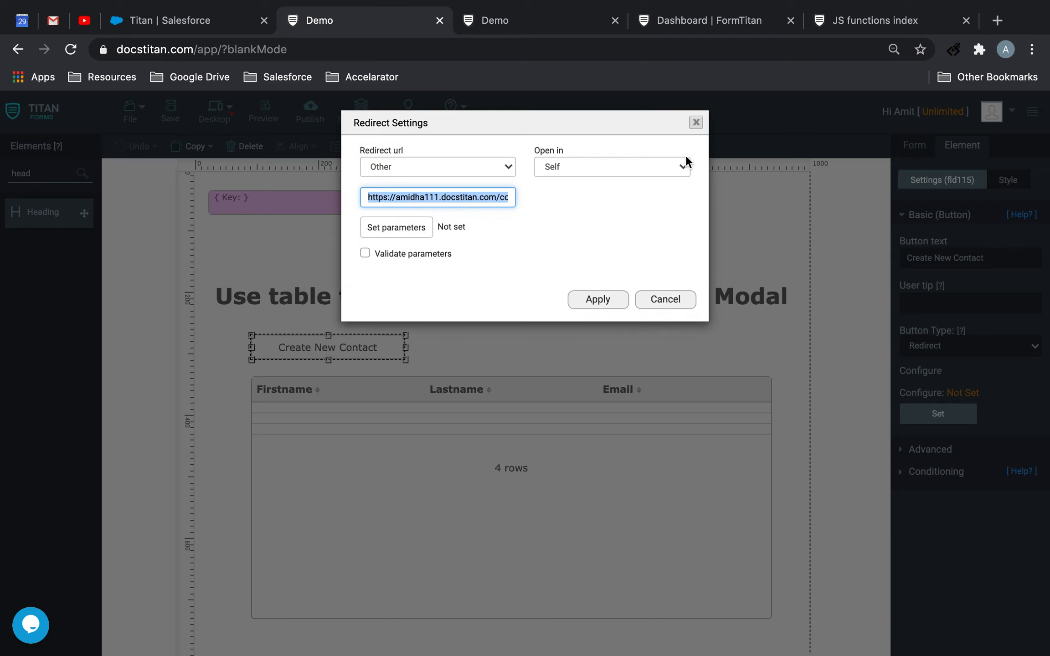
Make the redirect open in a Modal with a width of 800 and a height of 800
click(623, 163)
click(575, 202)
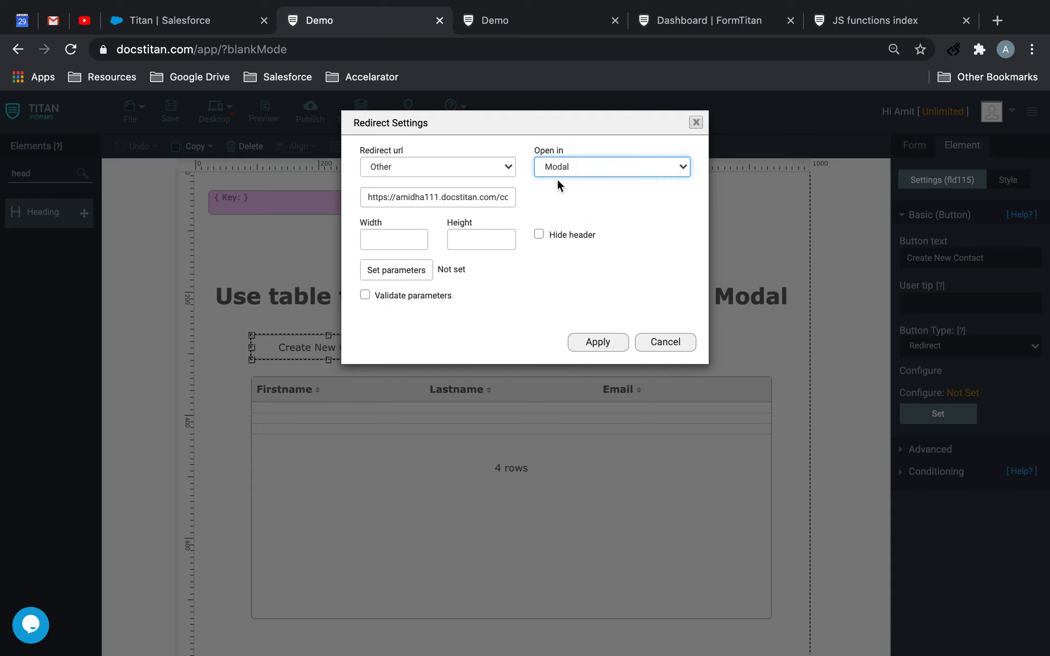
click(400, 242)
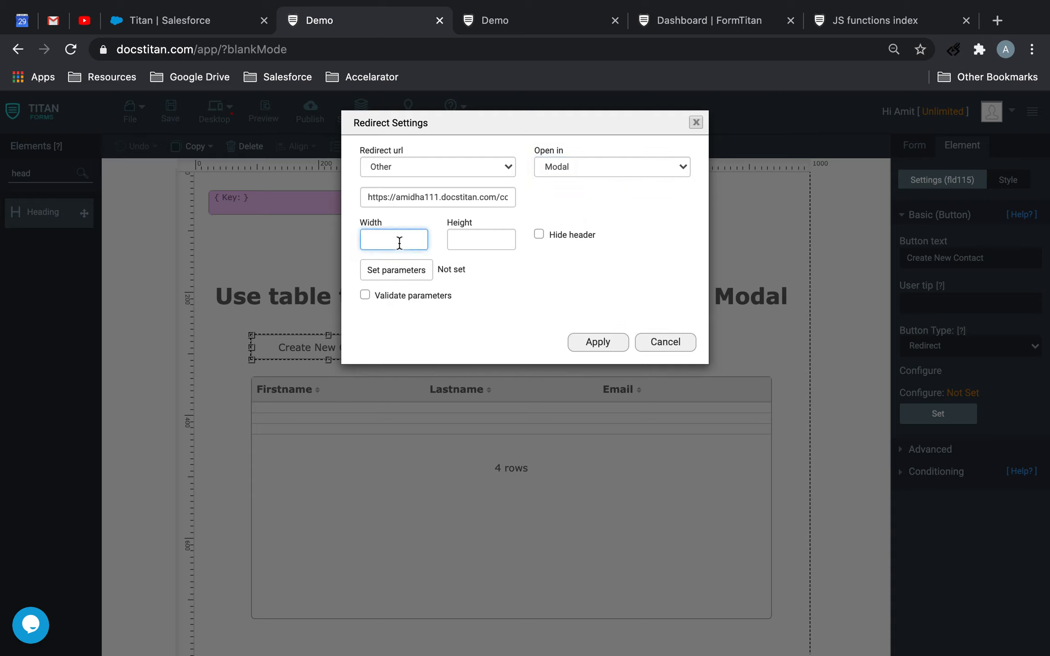
text(800)
key(Tab)
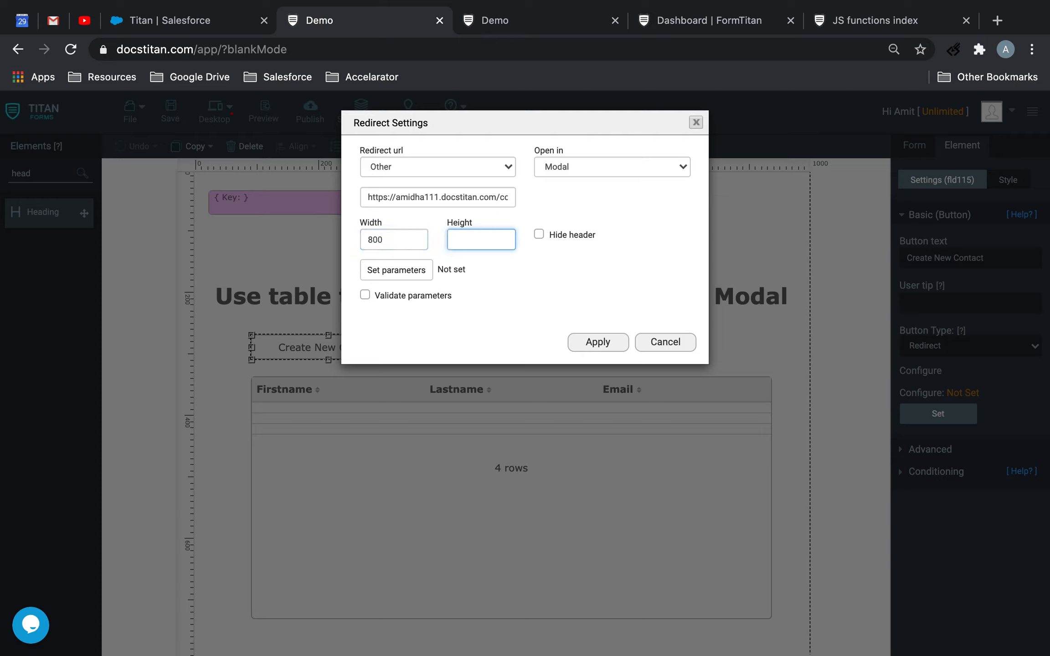
click(394, 271)
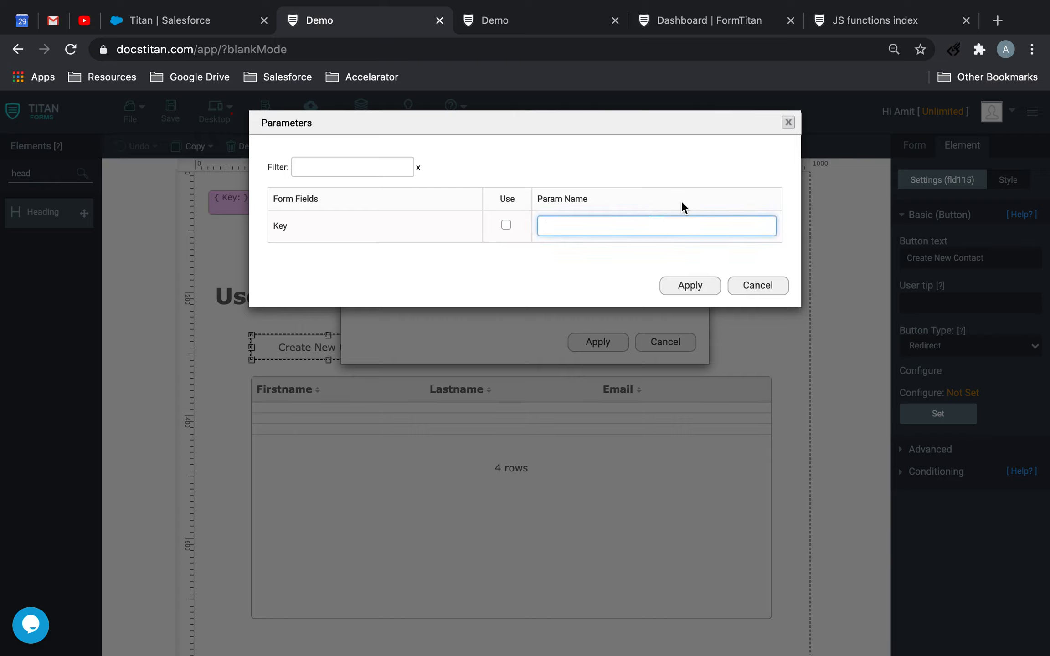
text(FLD)
click(689, 286)
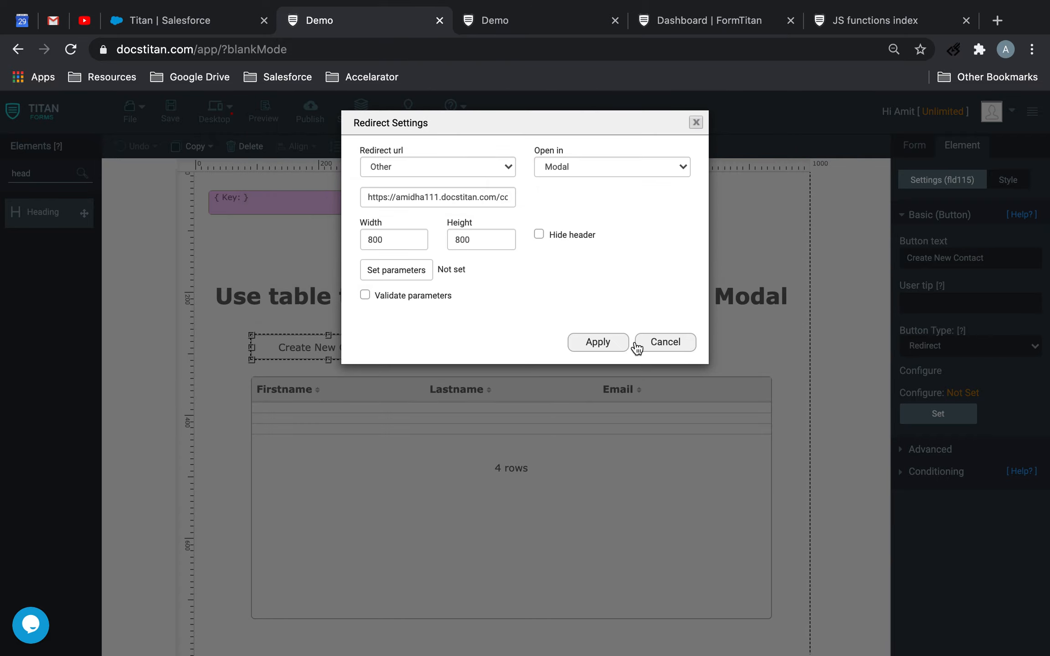
Apply the Create New Contact button's redirect settings and save the Demo form
click(616, 344)
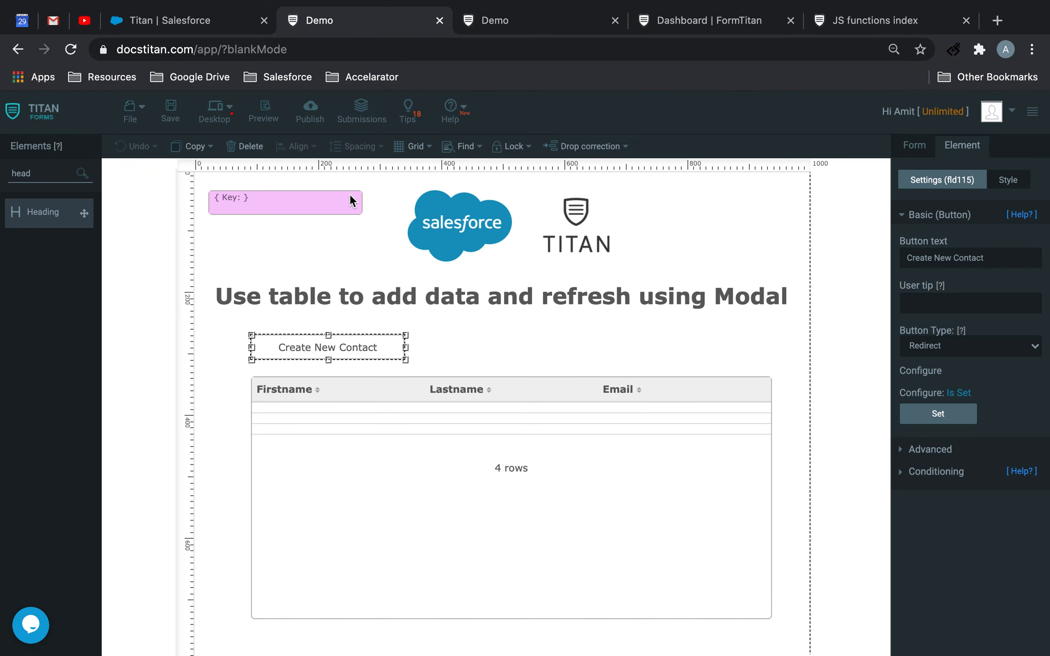
click(170, 111)
click(562, 16)
click(370, 27)
click(135, 113)
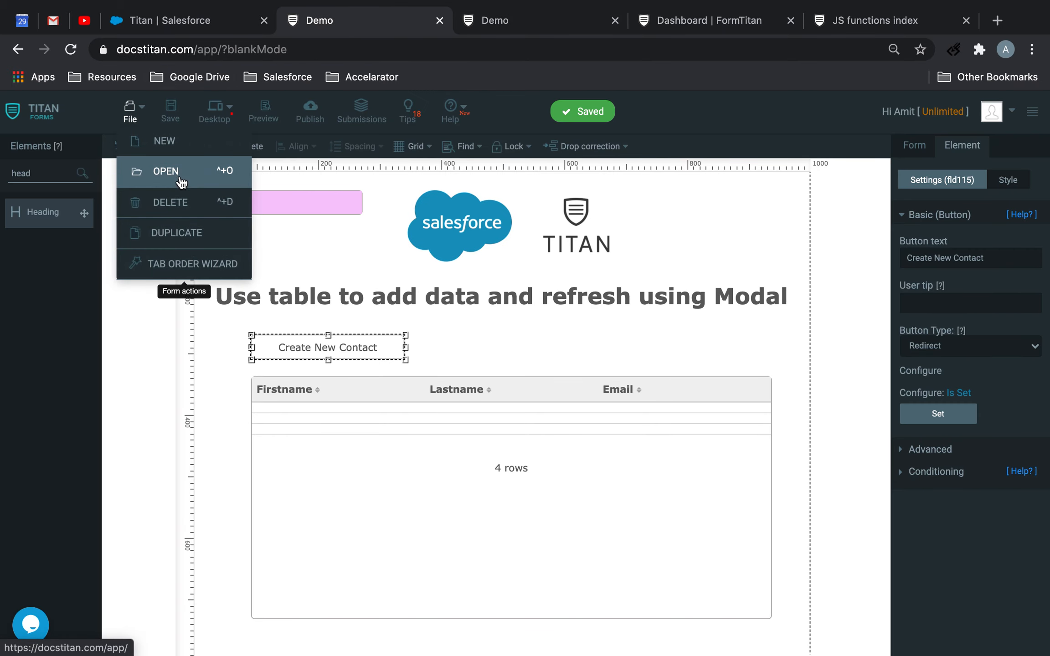
Find the Hidden element and place one in the form's header area to the right of the Titan logo
click(434, 314)
drag(42, 172, 2, 165)
text(hiodd)
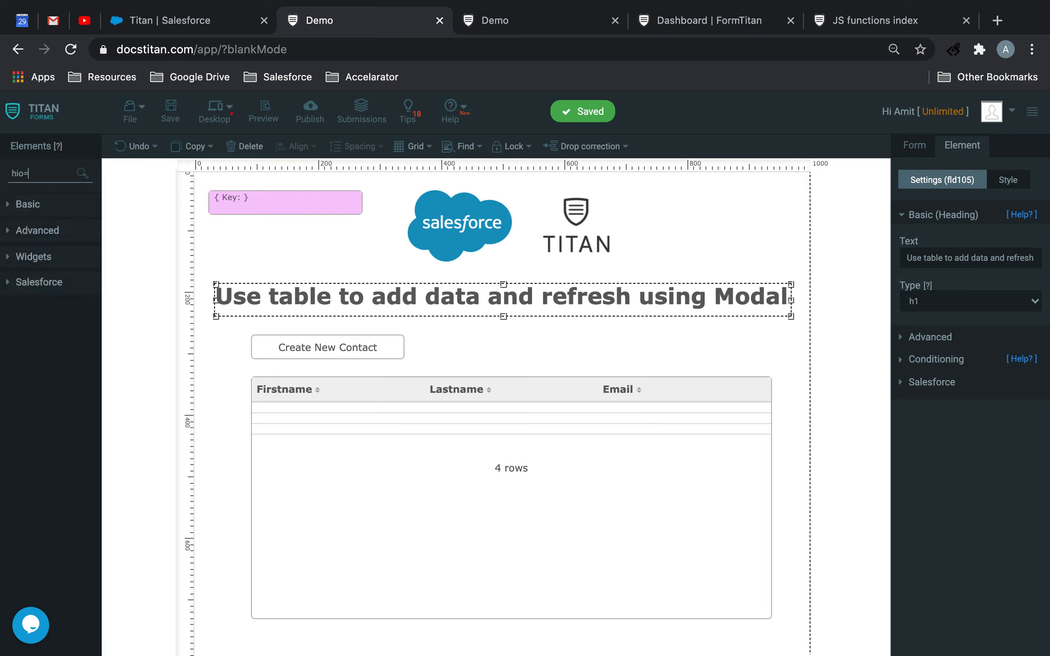
key(BackSpace)
text(d)
drag(40, 215, 689, 211)
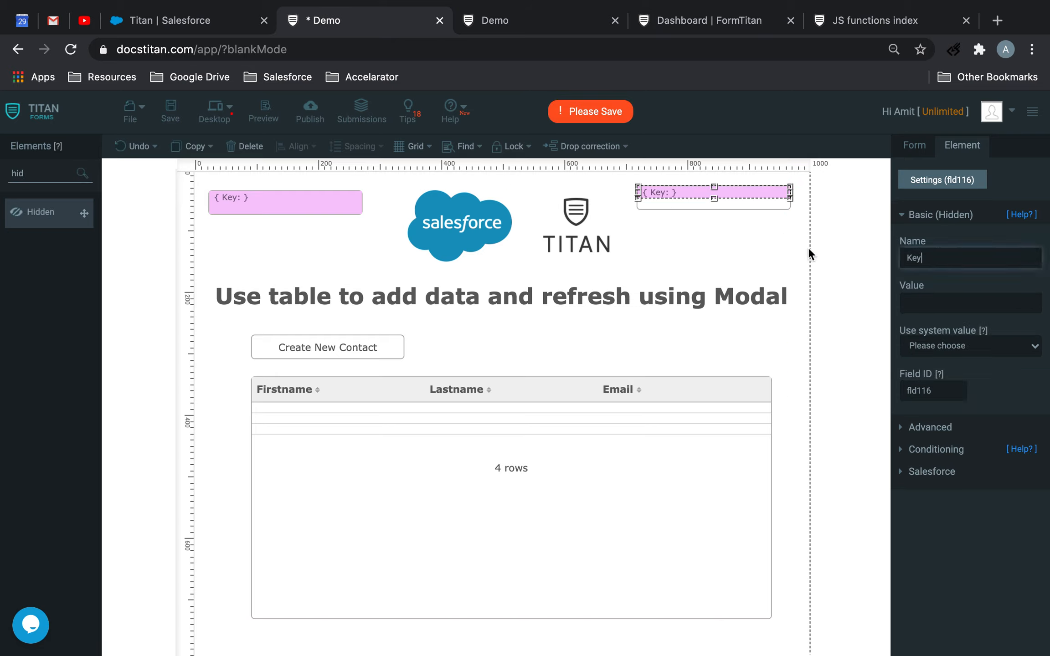
Name the new hidden field "Refresh", save the form and select the field again
text(Refresh)
click(170, 112)
click(666, 199)
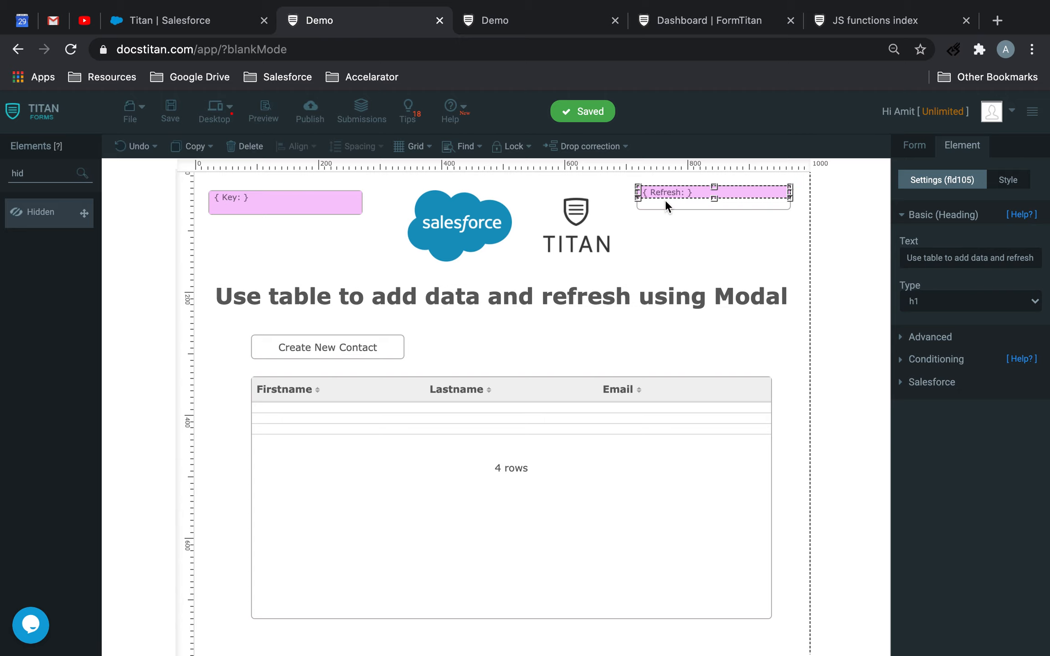
Open the contact creation form, saved as Untitled form
click(132, 116)
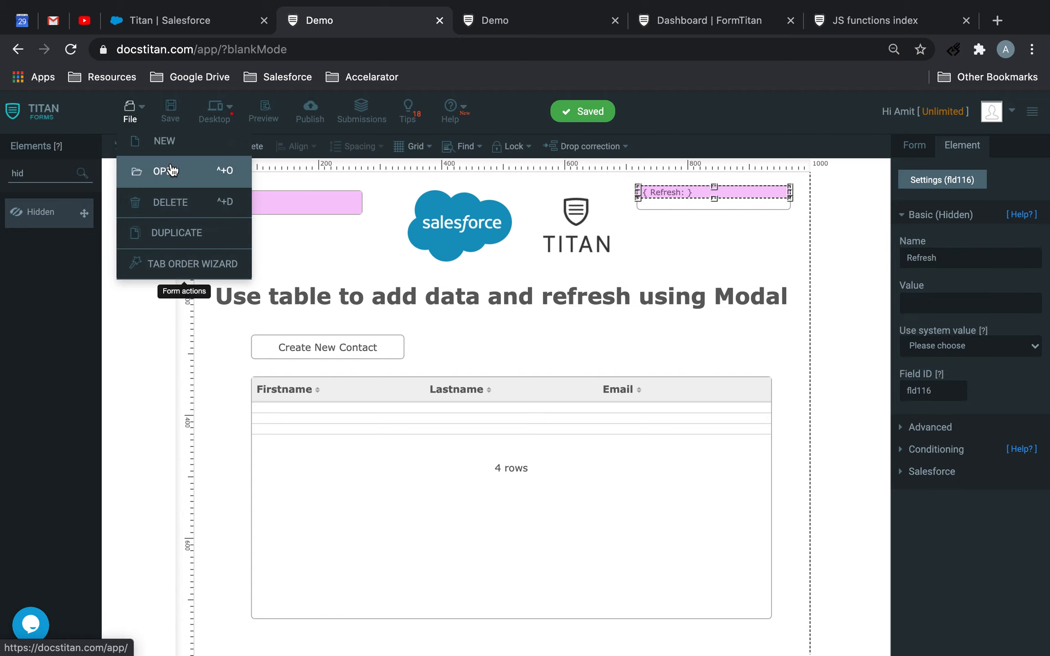
click(157, 169)
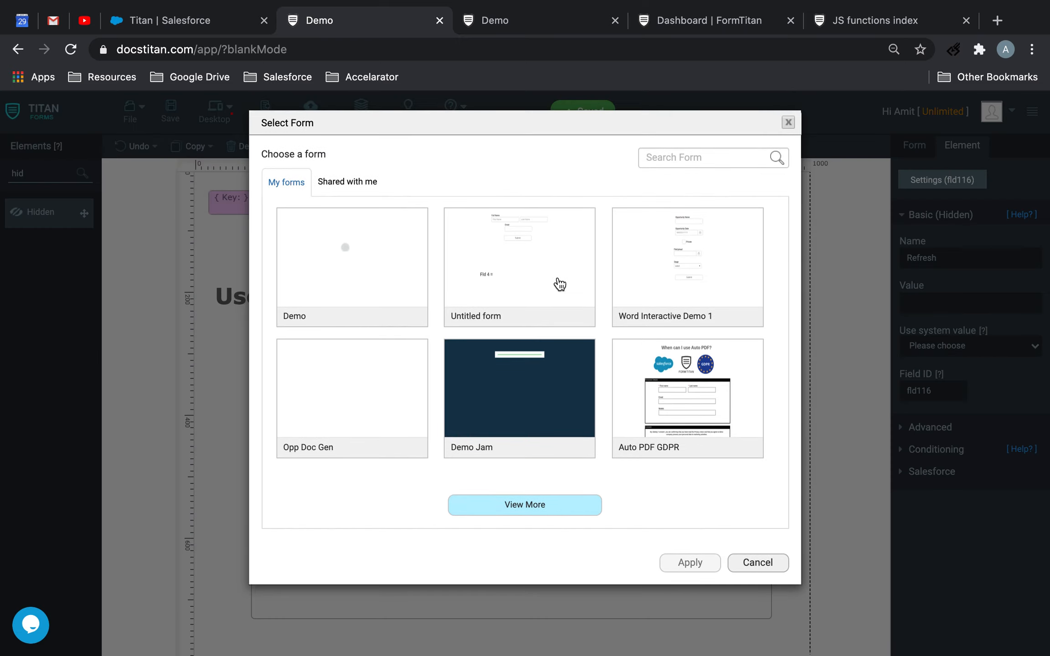
click(489, 286)
click(690, 559)
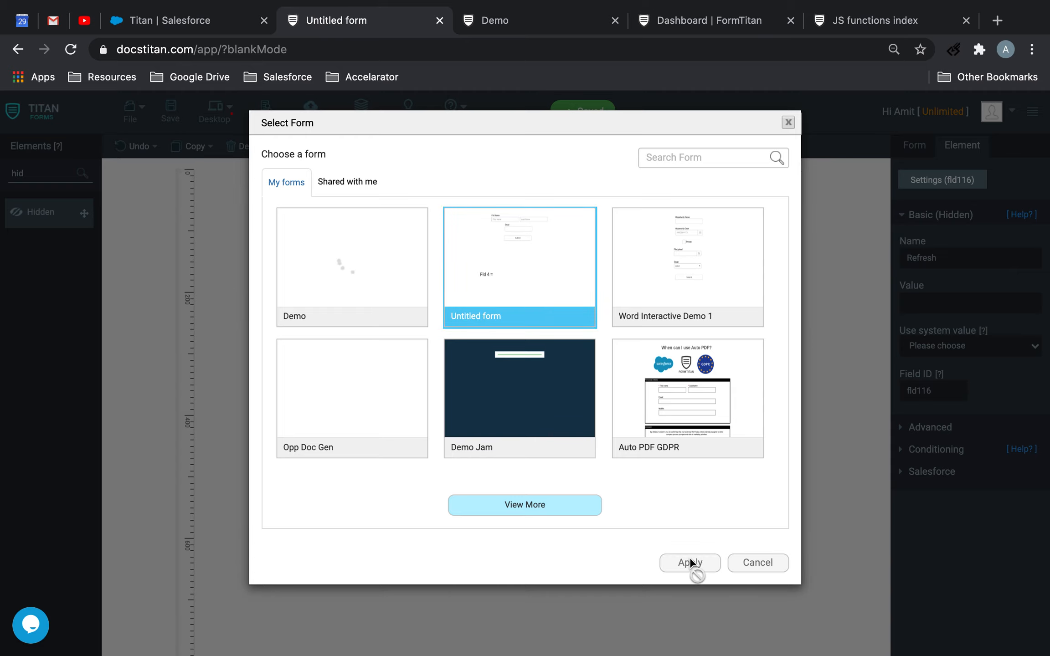
Open the result options of the Contact ID hidden field's condition rule, leaving the redirect option unset
click(479, 496)
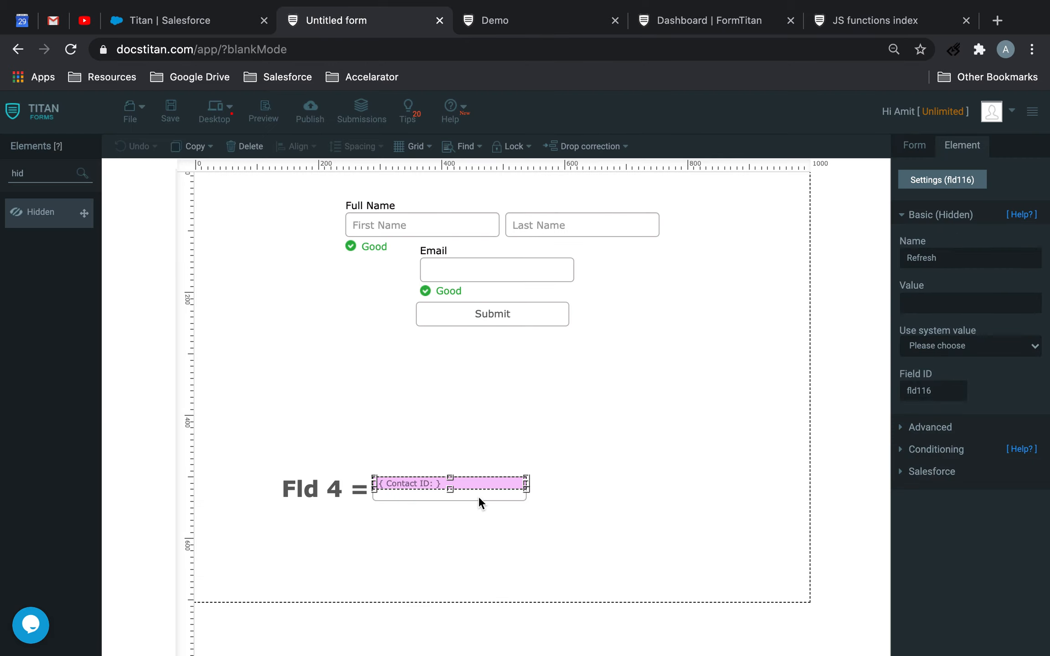
click(945, 446)
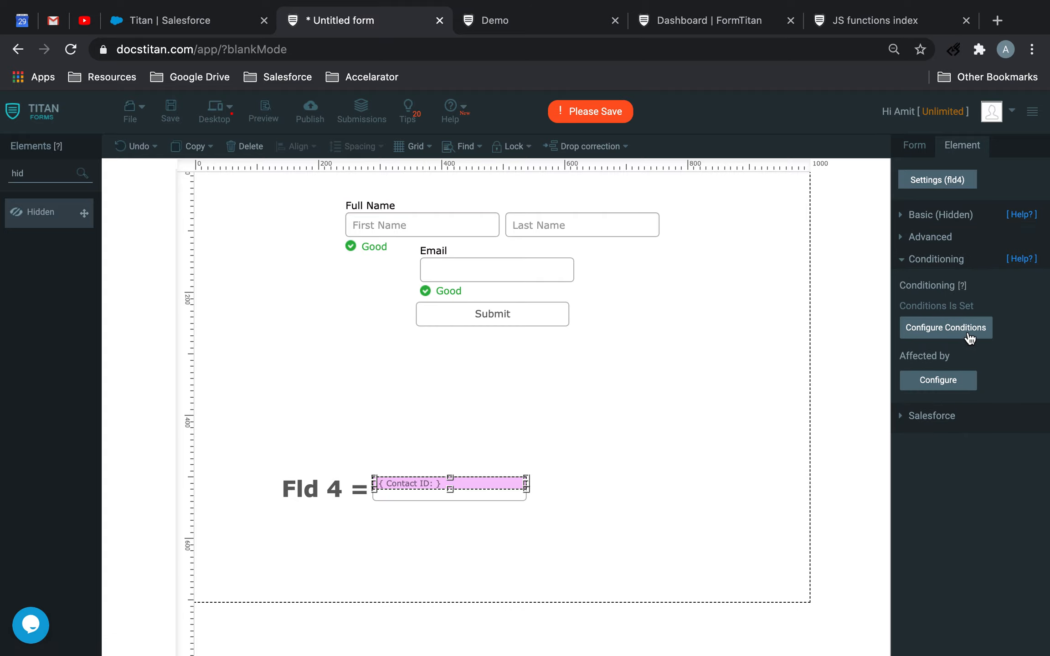
click(966, 332)
click(272, 294)
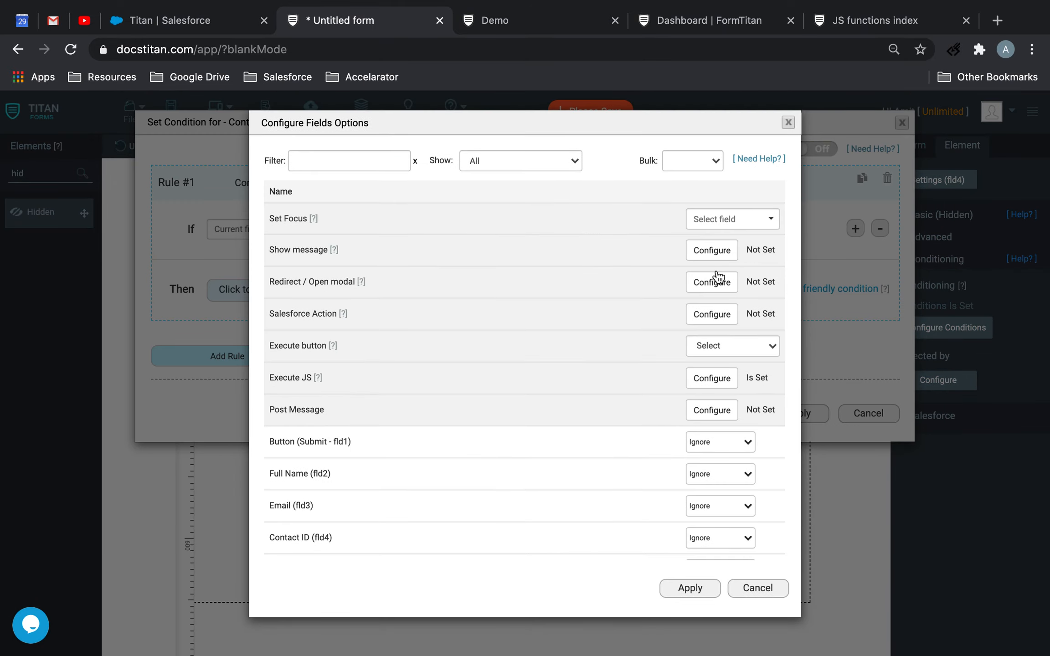
click(729, 278)
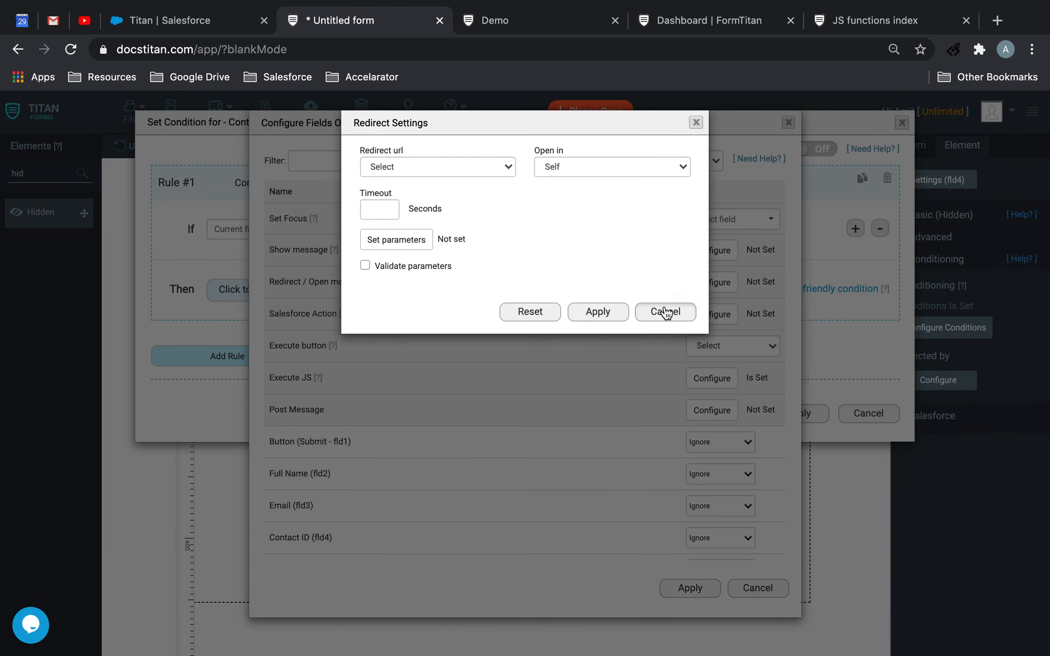
click(674, 312)
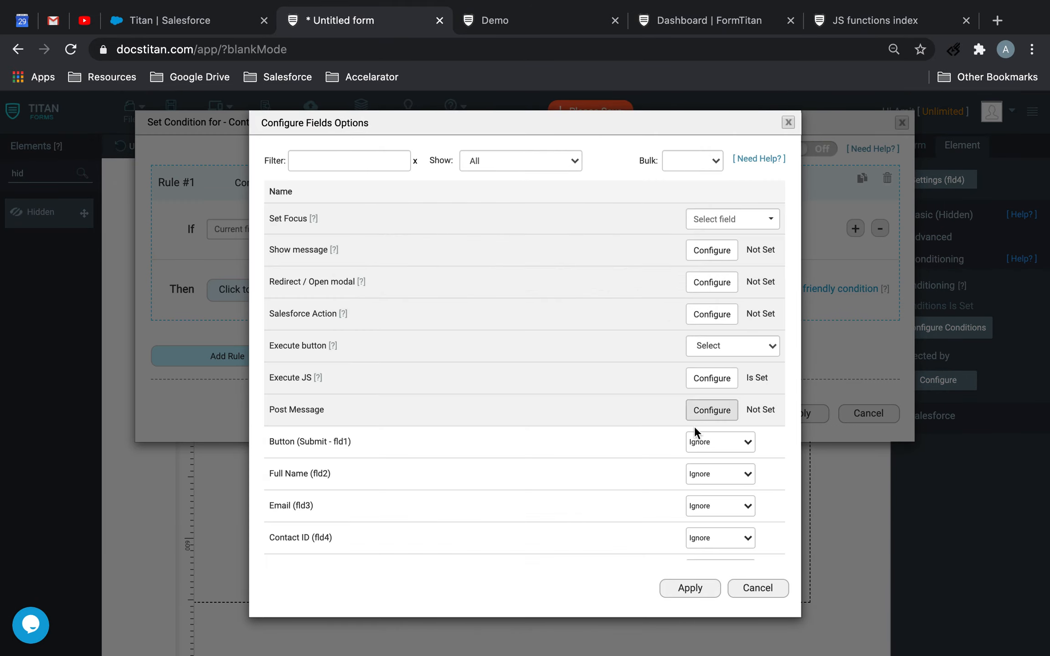
Edit the rule's Execute JS so ftSetValueByID targets the parent form's 'fld116' with the value of 'fld4', and apply the script
click(722, 386)
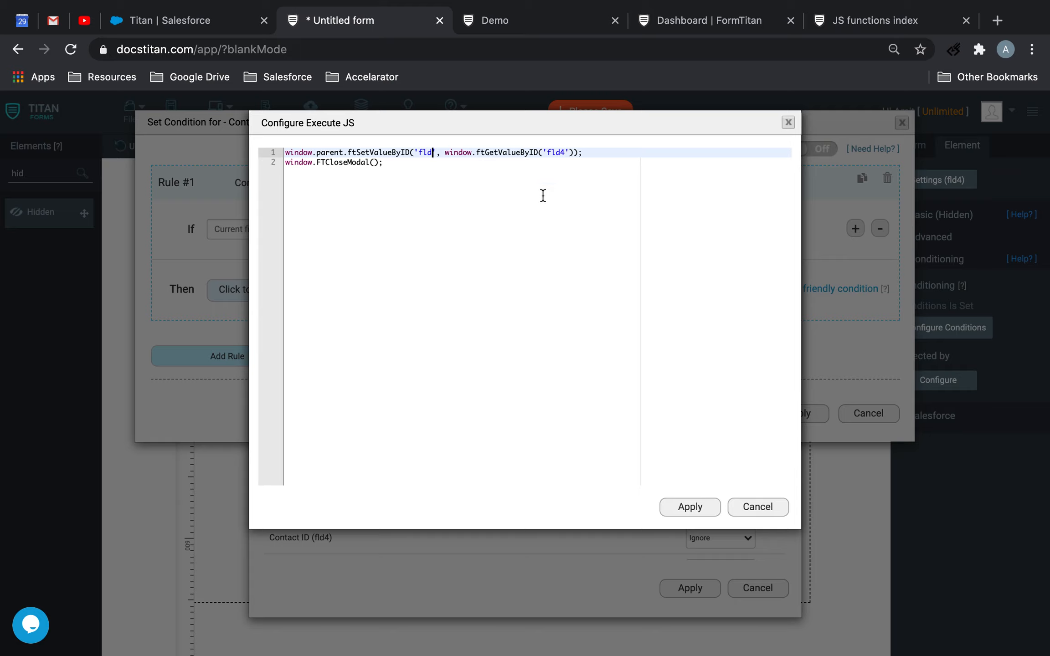
text(116)
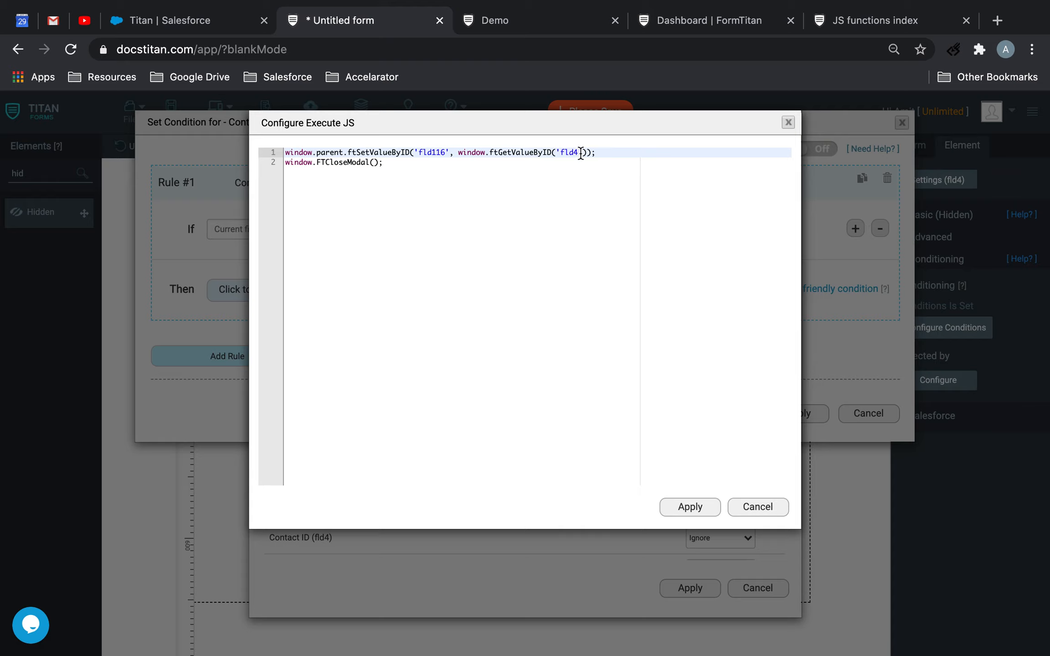
key(BackSpace)
text(')
key(BackSpace)
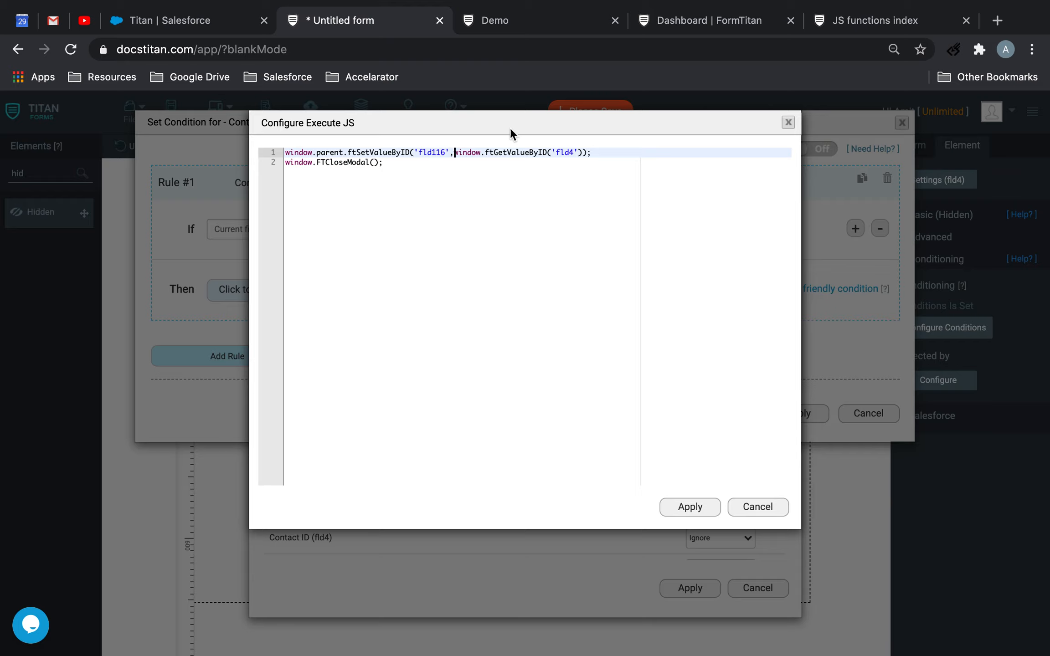
click(703, 508)
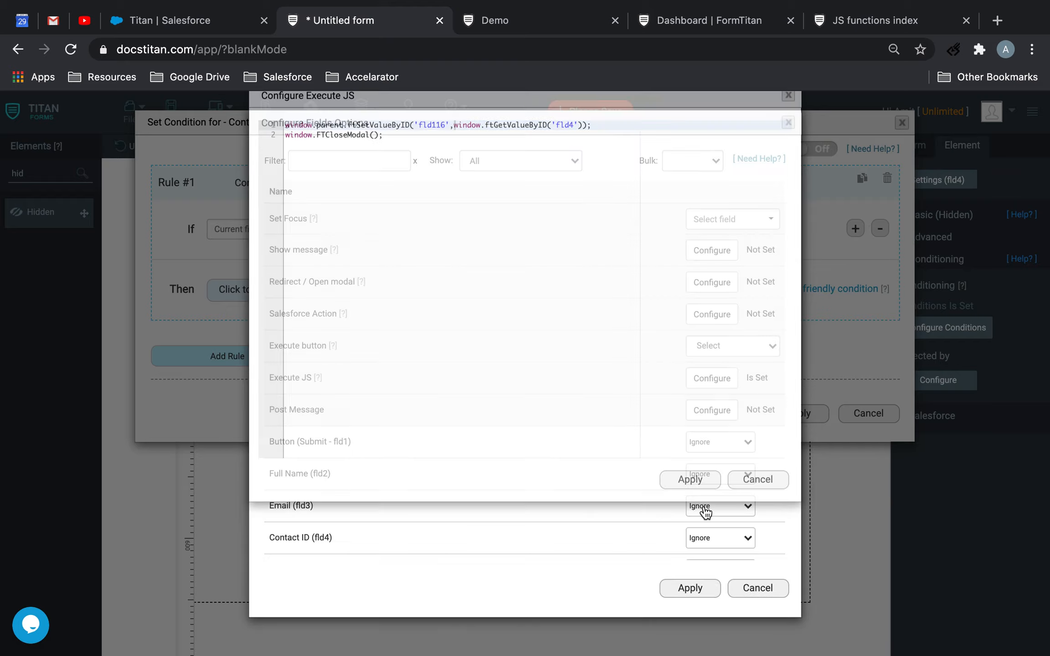
Apply the Contact ID field's condition changes, save the form and deselect its elements
click(690, 589)
click(789, 414)
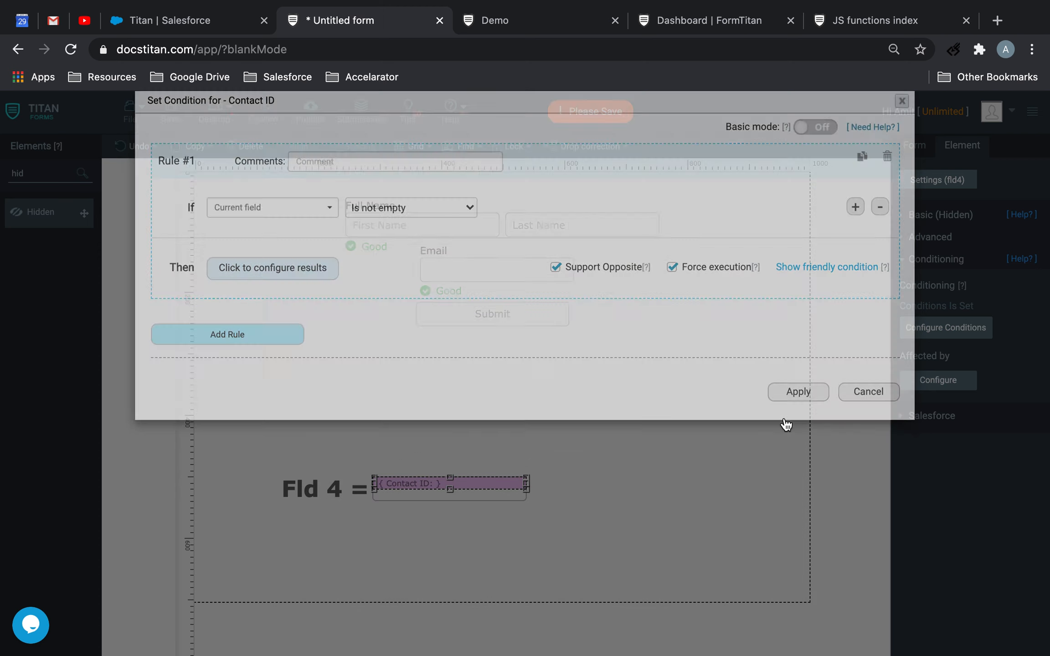
click(171, 112)
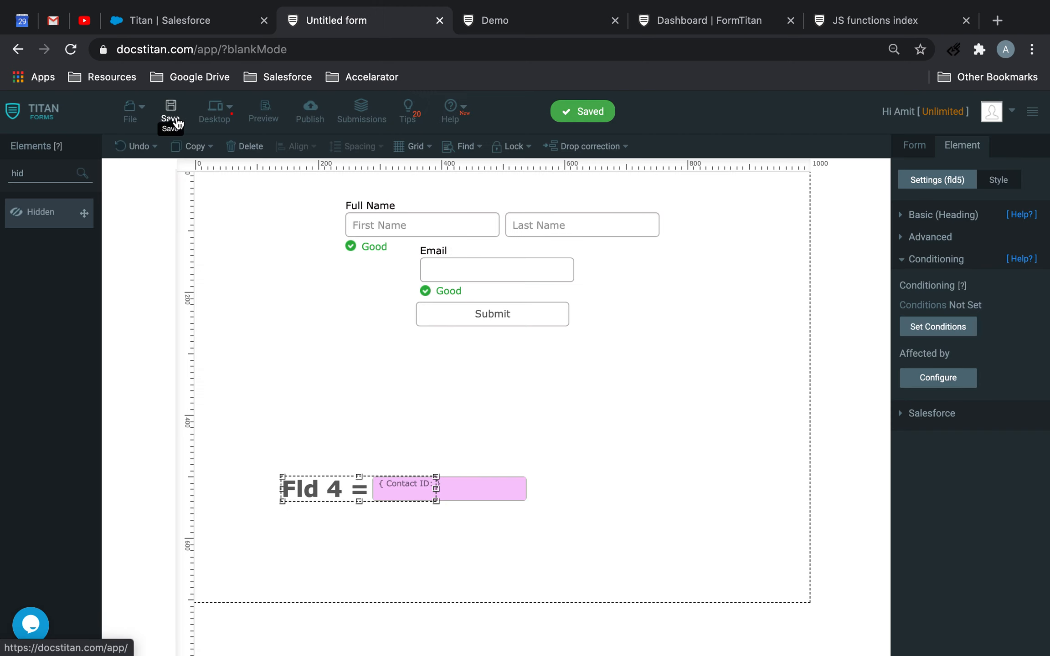
click(519, 460)
Switch to the Demo form's live page and reload it
click(529, 21)
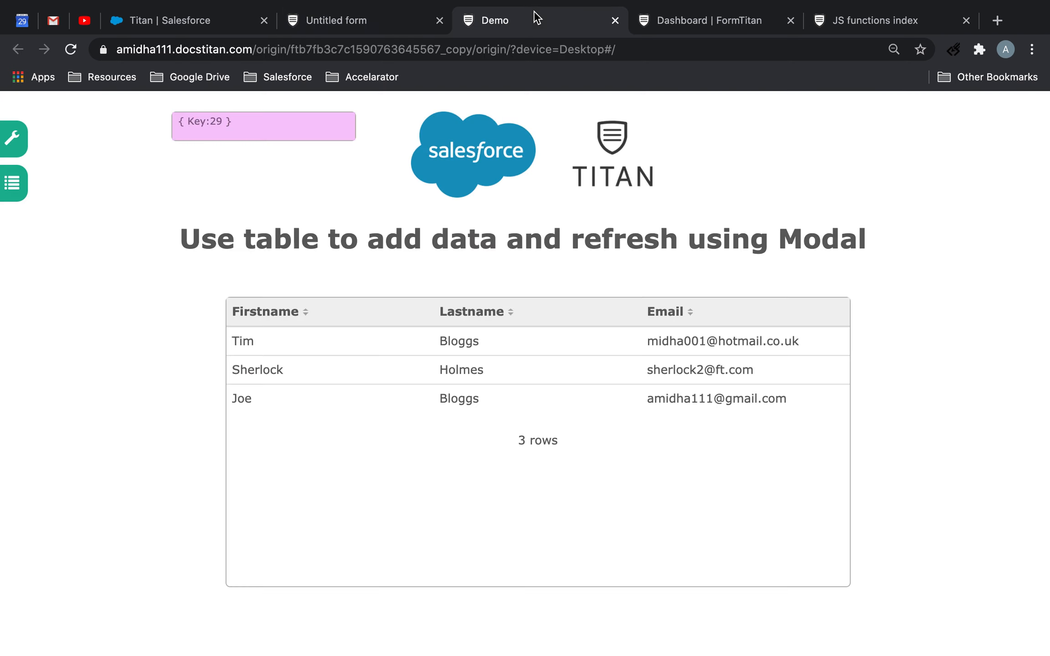
click(383, 23)
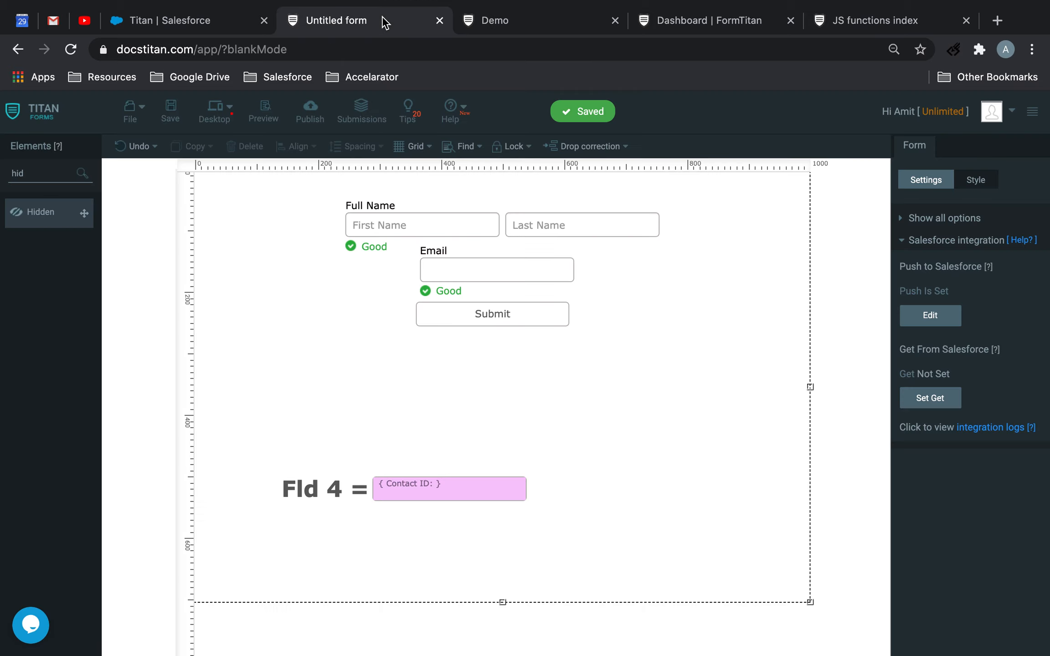
click(544, 23)
click(71, 49)
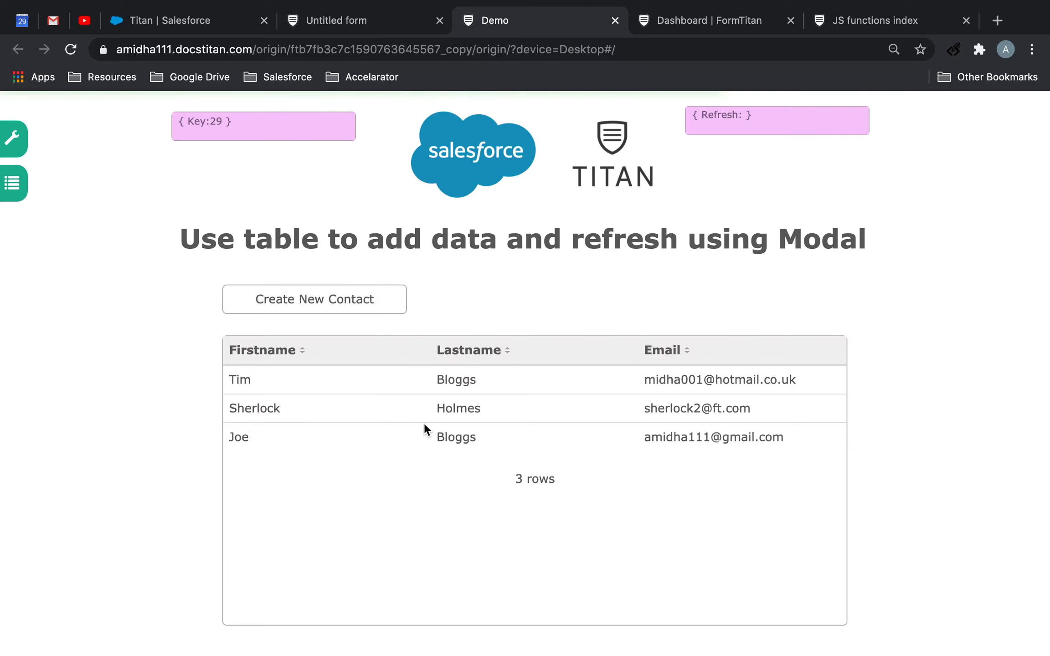
Open the Create New Contact modal on the live page to inspect its fields
click(384, 305)
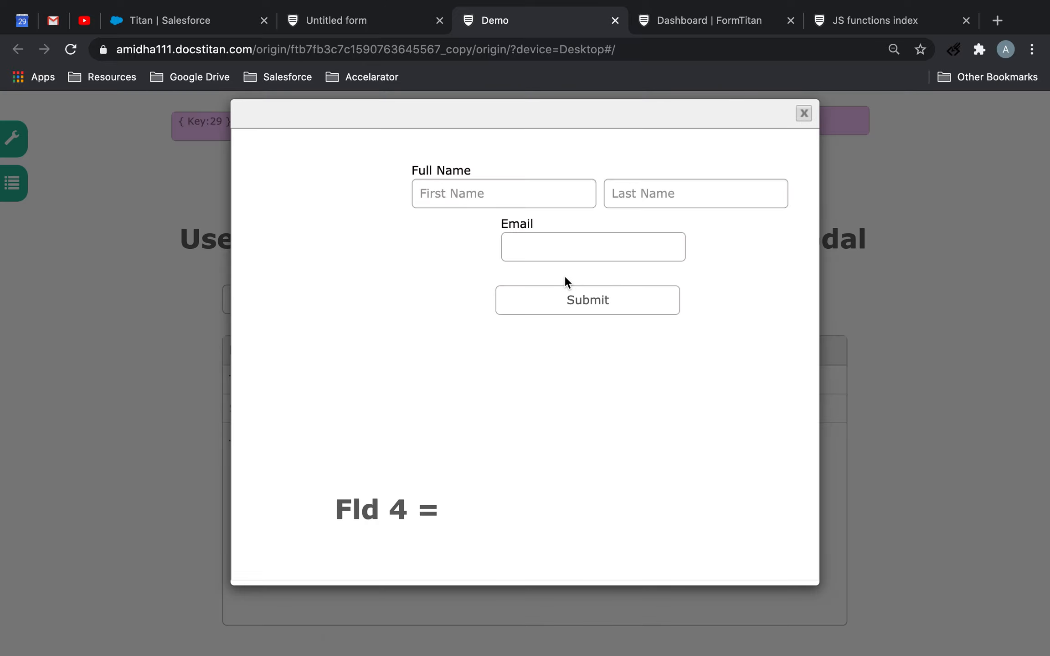
scroll(563, 334, right, 2)
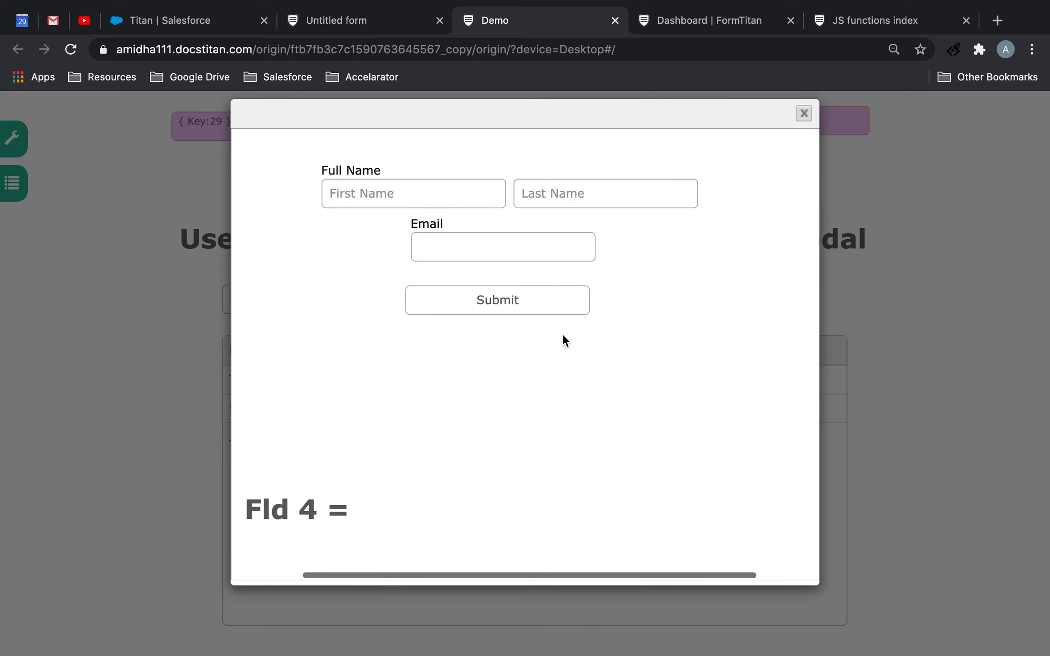
In the Untitled form's editor, enable Show Hidden Fields in the form's debug mode settings and save the form
click(363, 18)
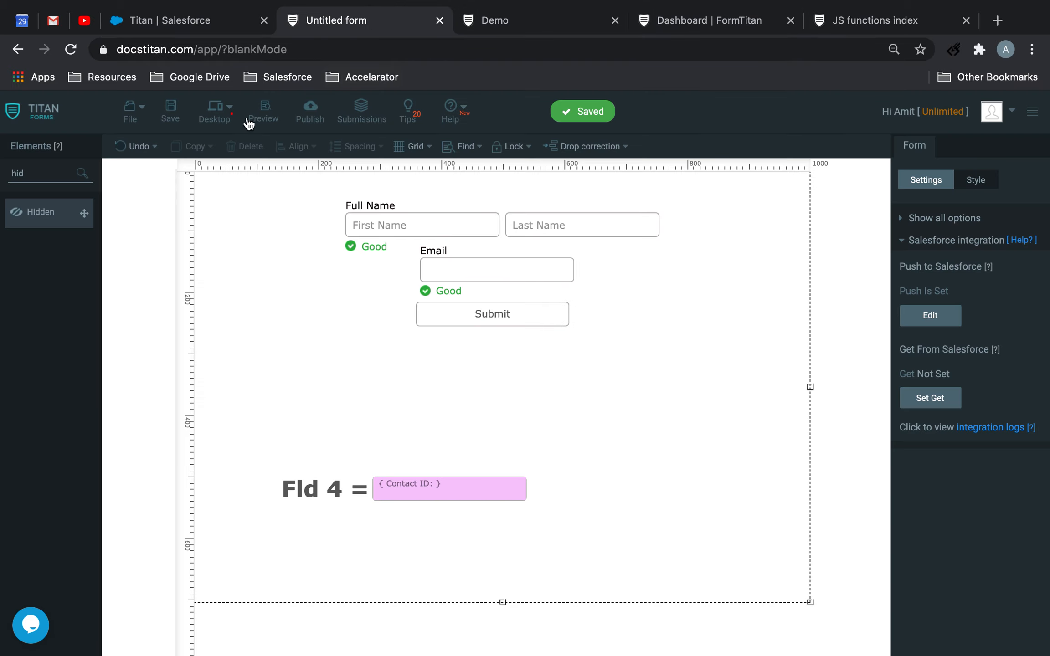
click(130, 111)
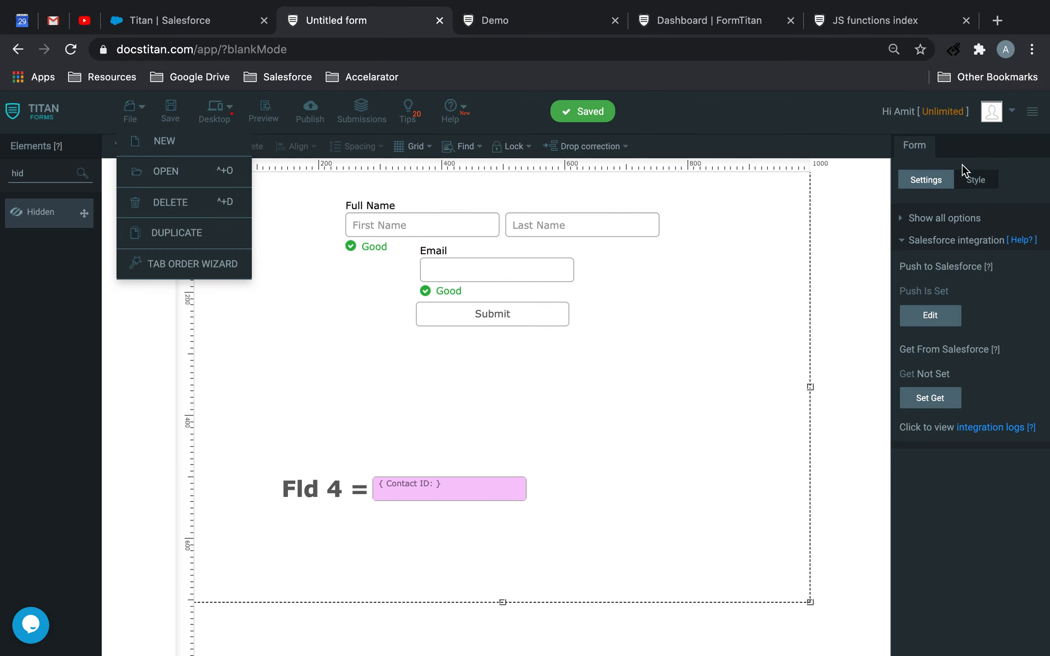
click(930, 243)
click(932, 396)
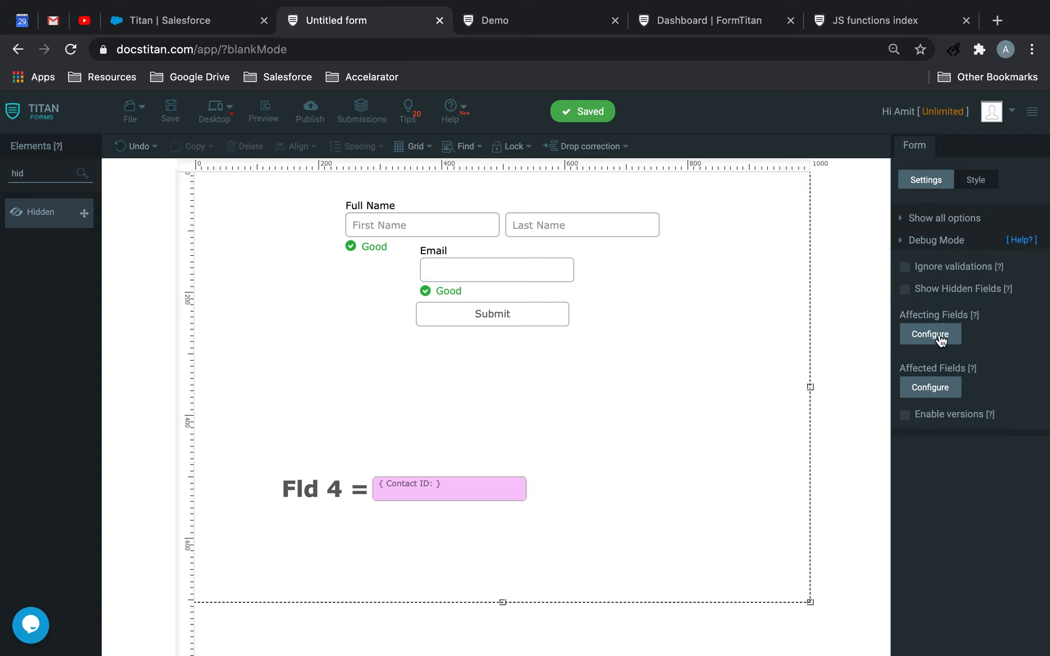
click(905, 290)
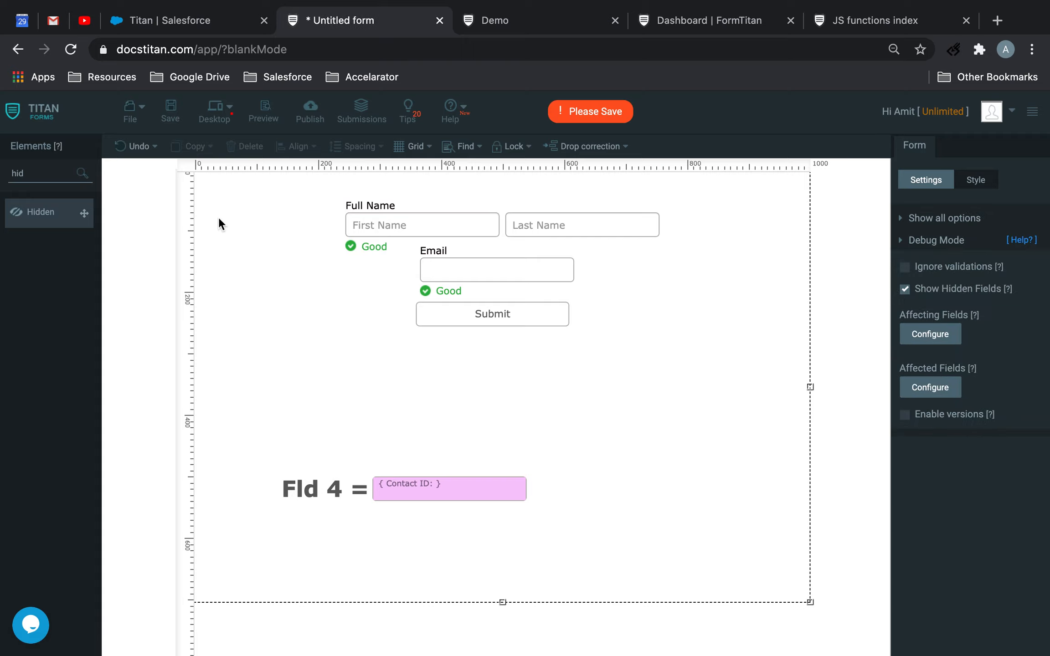
click(170, 112)
Return to the Demo live page and reload the contact modal by closing and reopening it
click(498, 25)
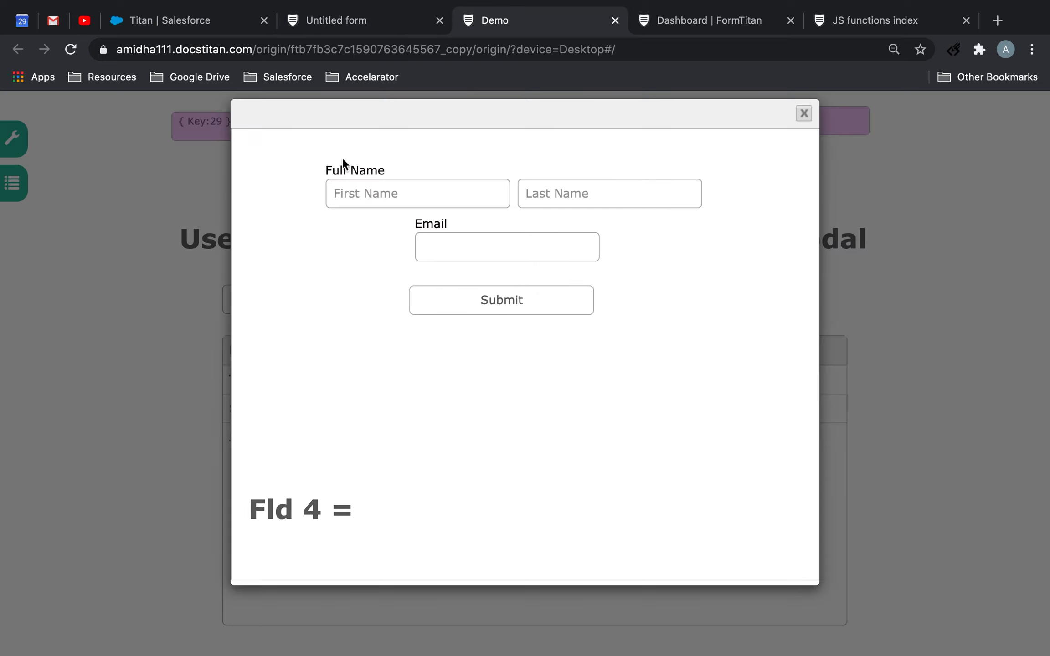
click(798, 111)
click(347, 295)
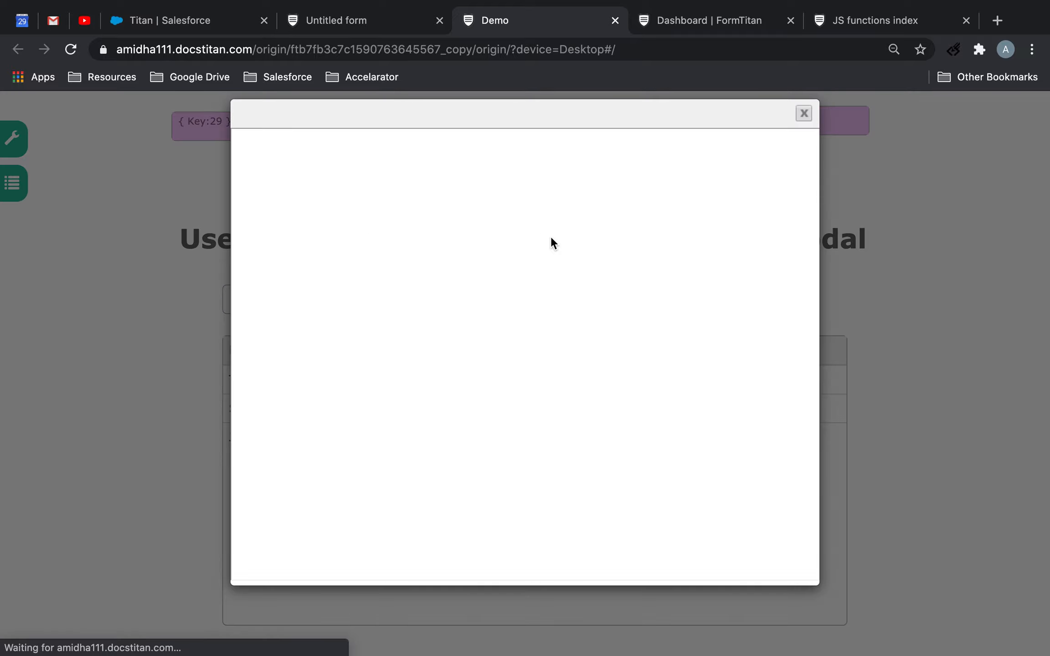
click(621, 50)
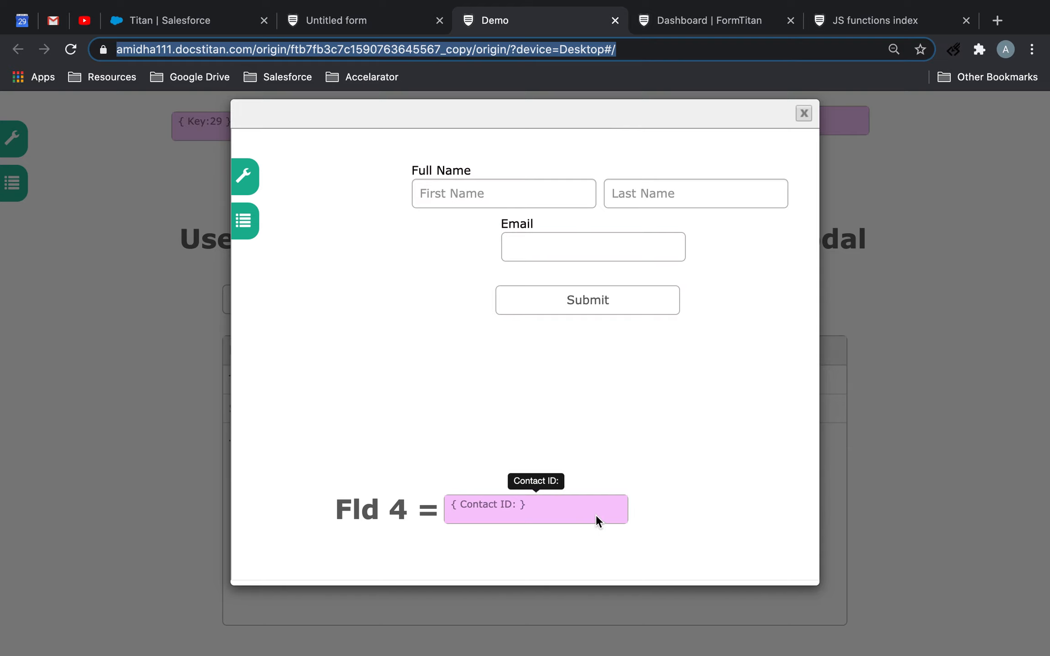
Fill in the modal form with a test contact's first name, last name and e-mail, and submit it
click(488, 197)
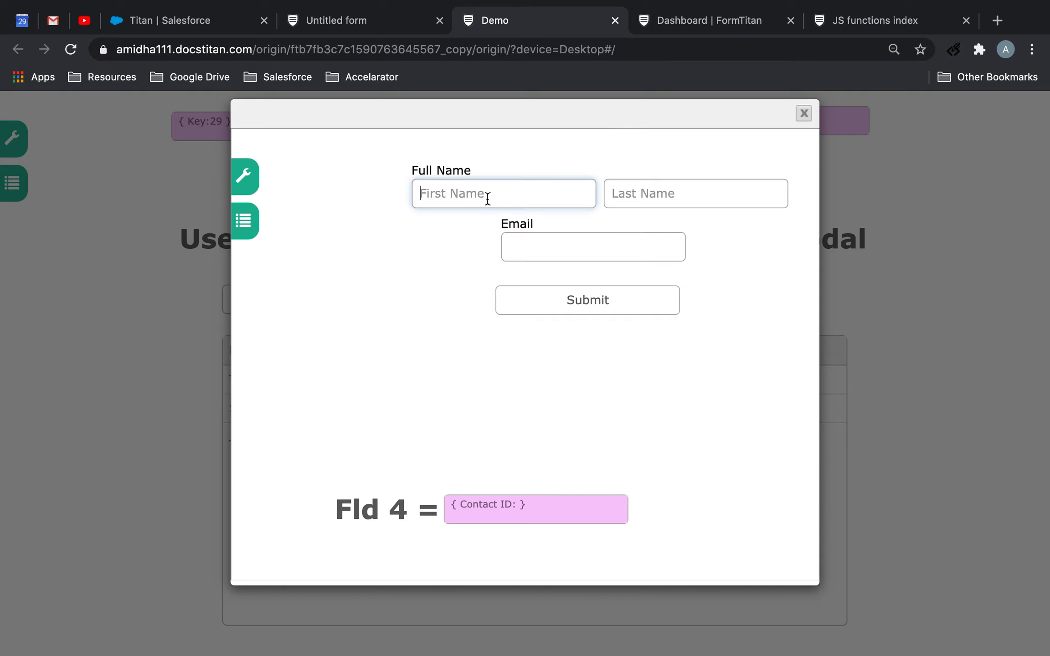
text(Test)
key(Tab)
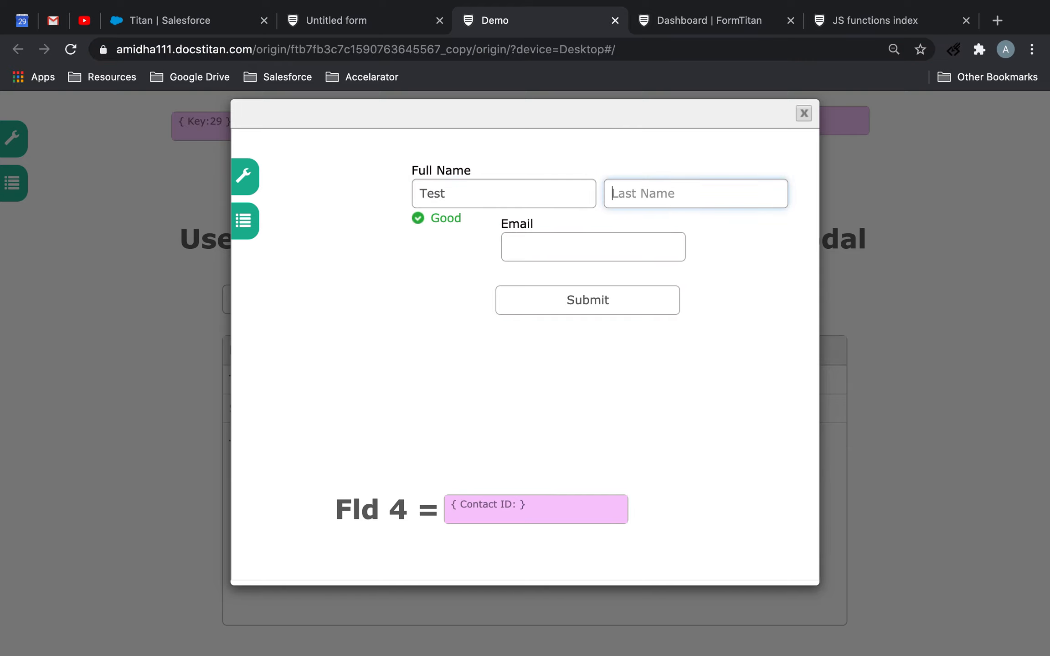
text(Blog)
text(gs)
click(559, 258)
text(test)
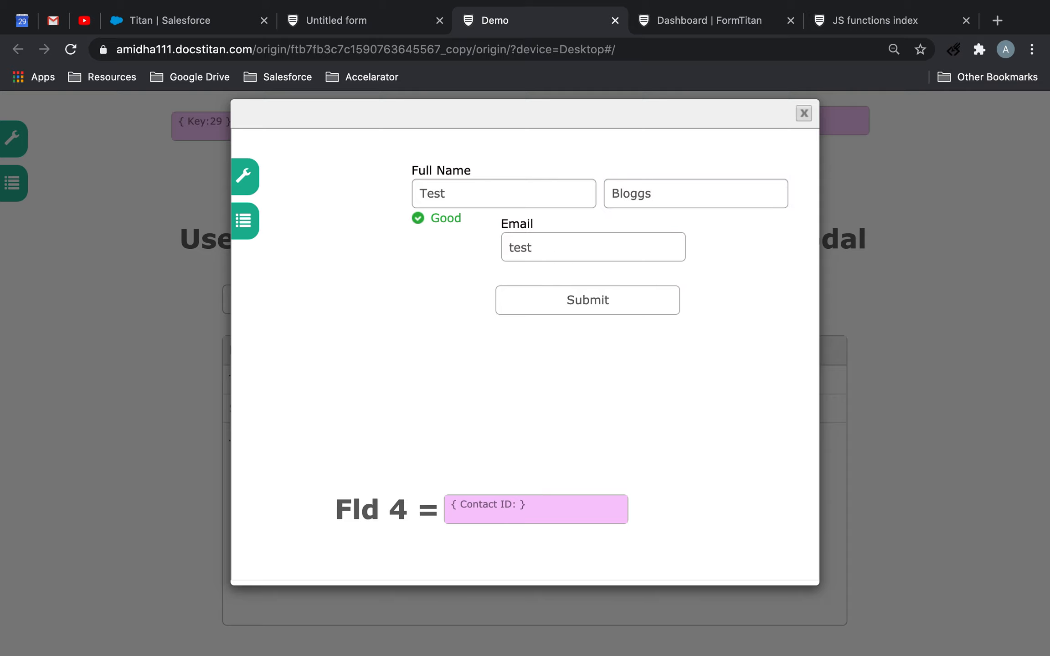
scroll(525, 347, right, 2)
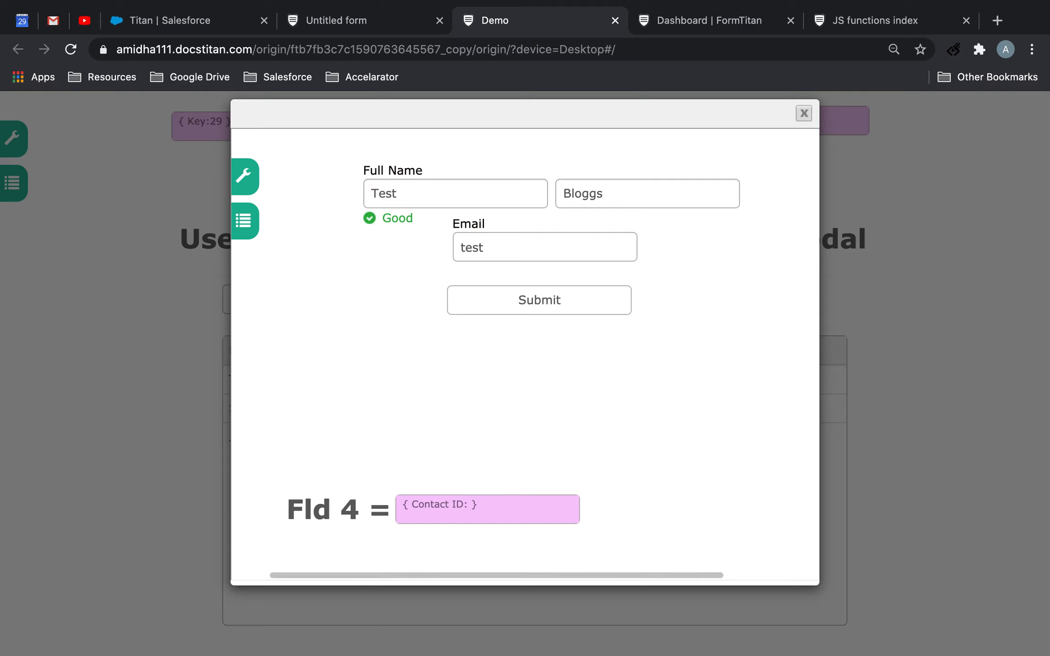
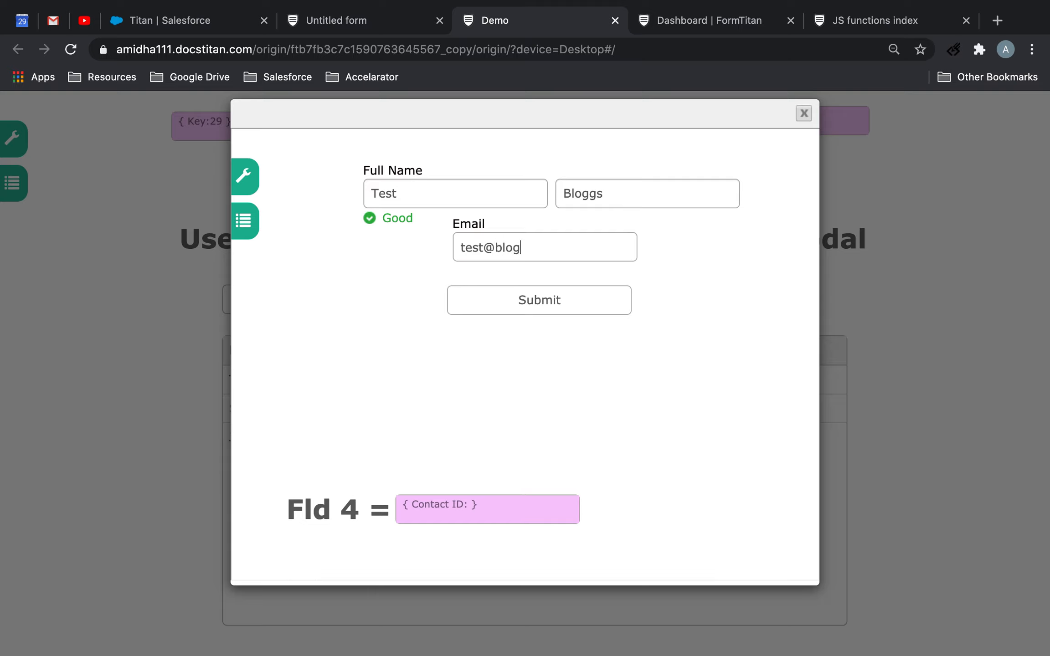
click(597, 297)
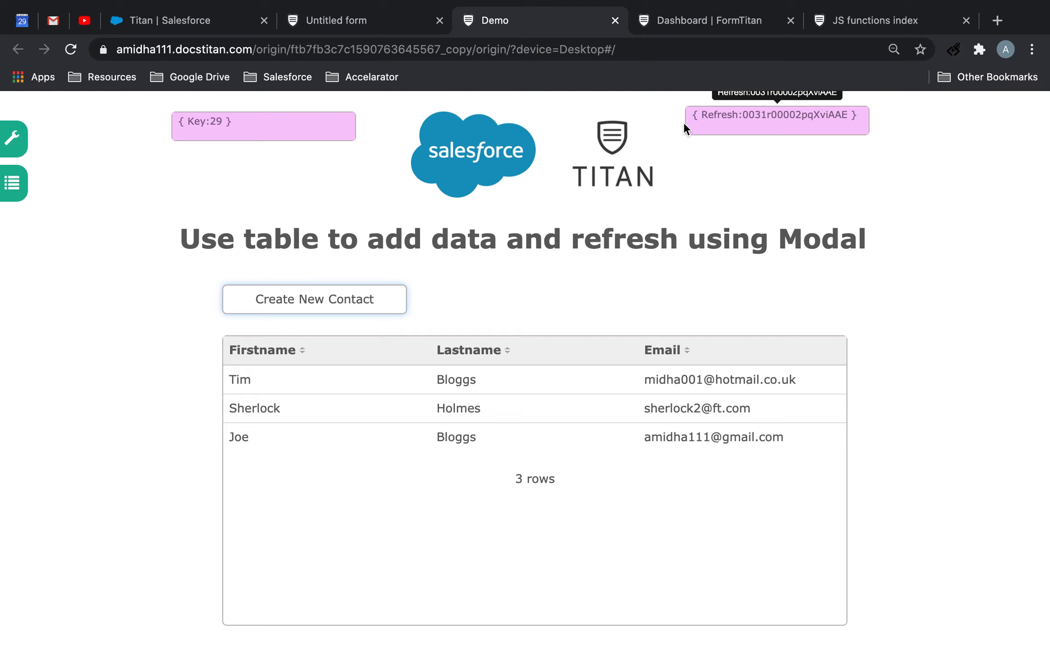
Return to the form editor and open the Demo form in place of the Untitled form
click(354, 26)
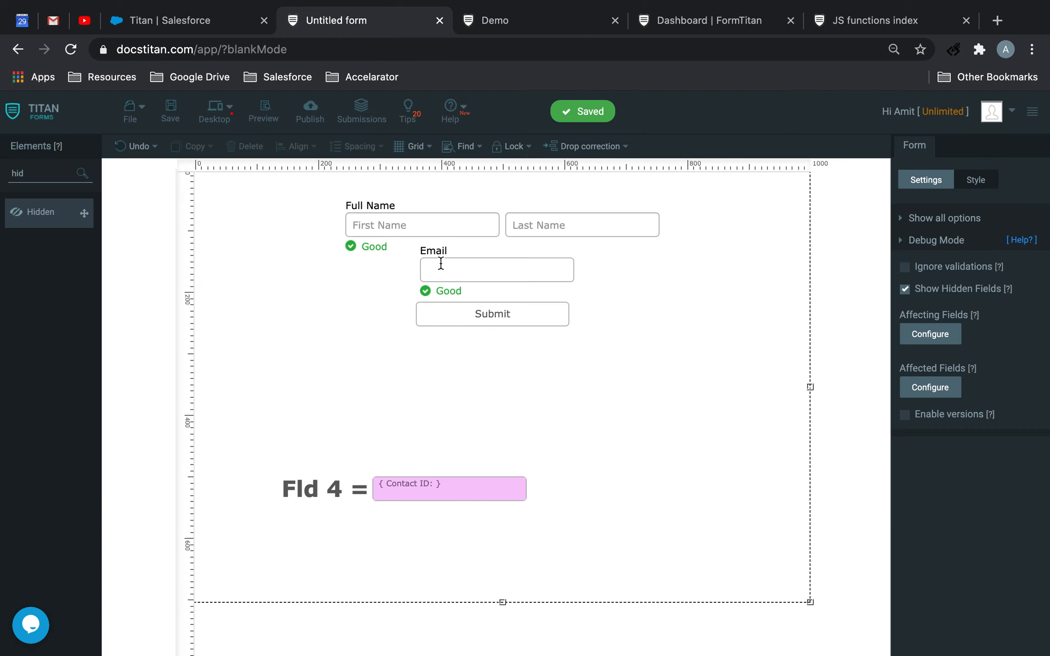
click(520, 27)
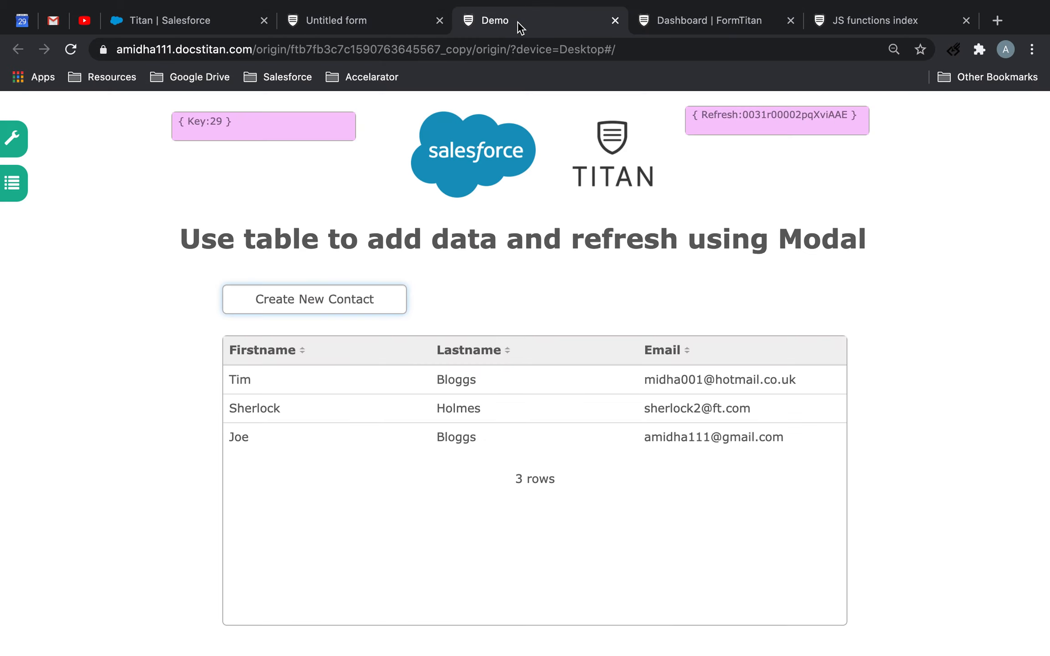
click(318, 29)
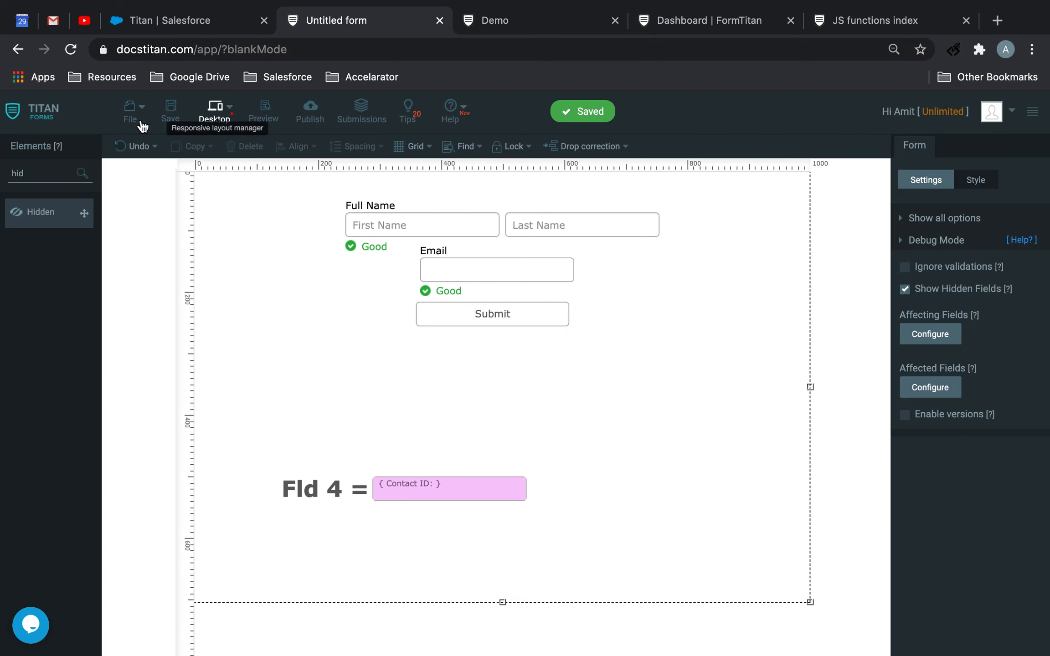
click(131, 112)
click(194, 181)
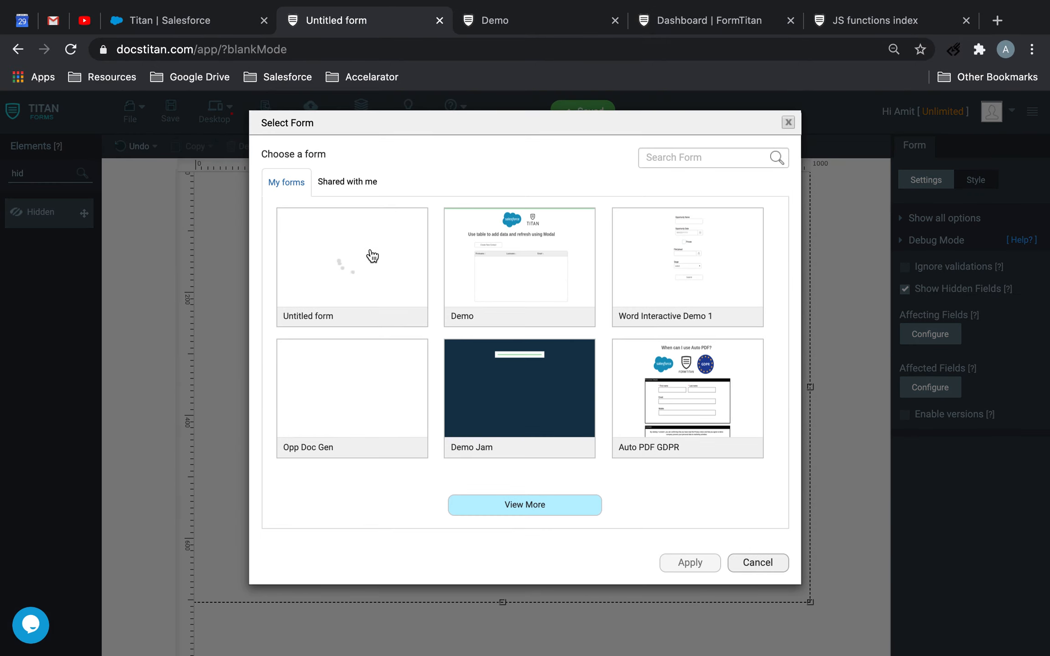
click(478, 275)
click(679, 552)
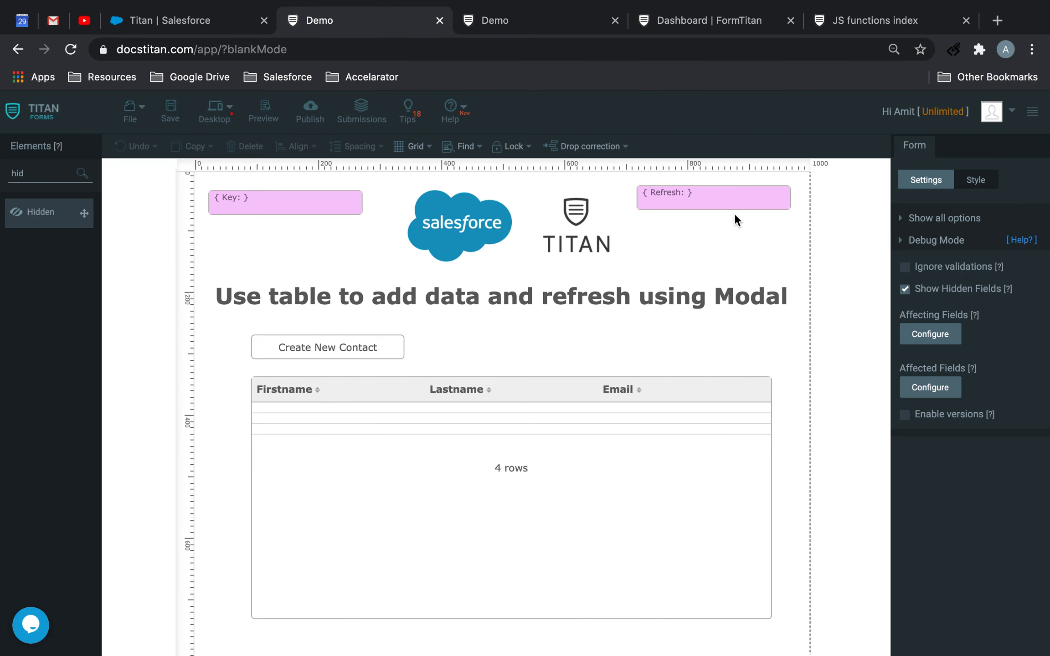
Start a condition on the Refresh hidden field with a rule that the current field is not empty
click(743, 196)
click(943, 332)
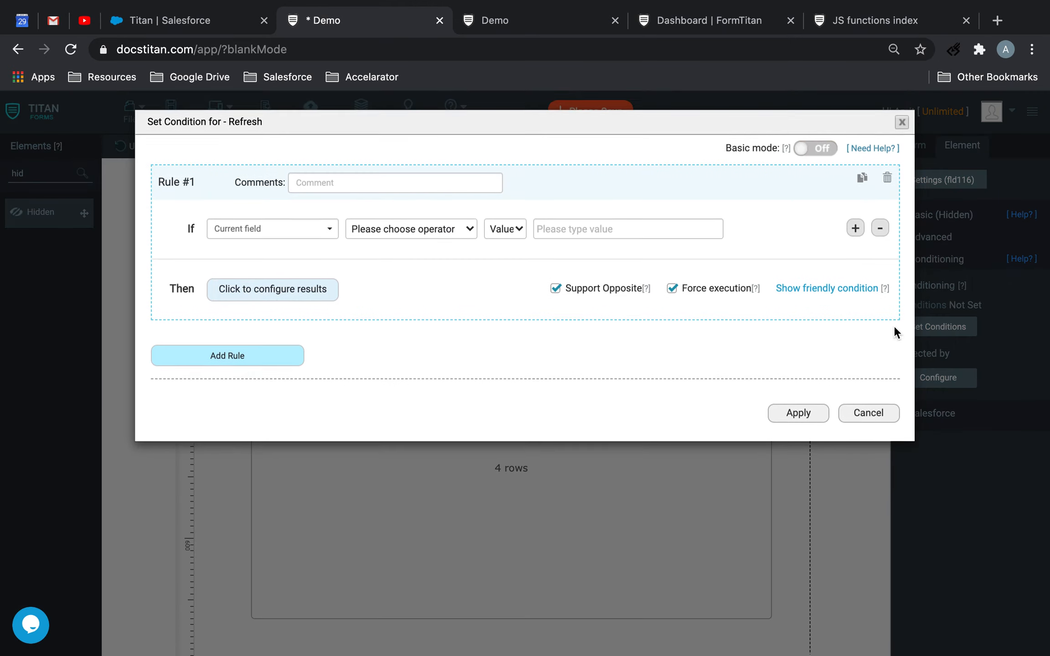
click(382, 231)
click(411, 452)
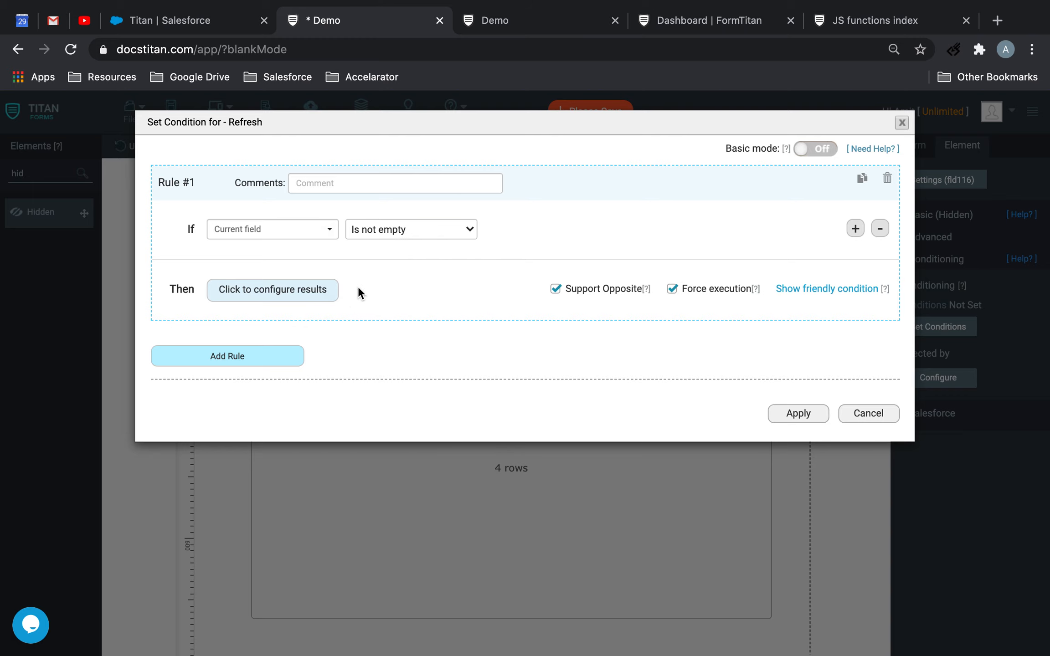
Configure the rule's result to run the Salesforce action 'Contact (get) - Bring data Back', and apply the result options
click(325, 294)
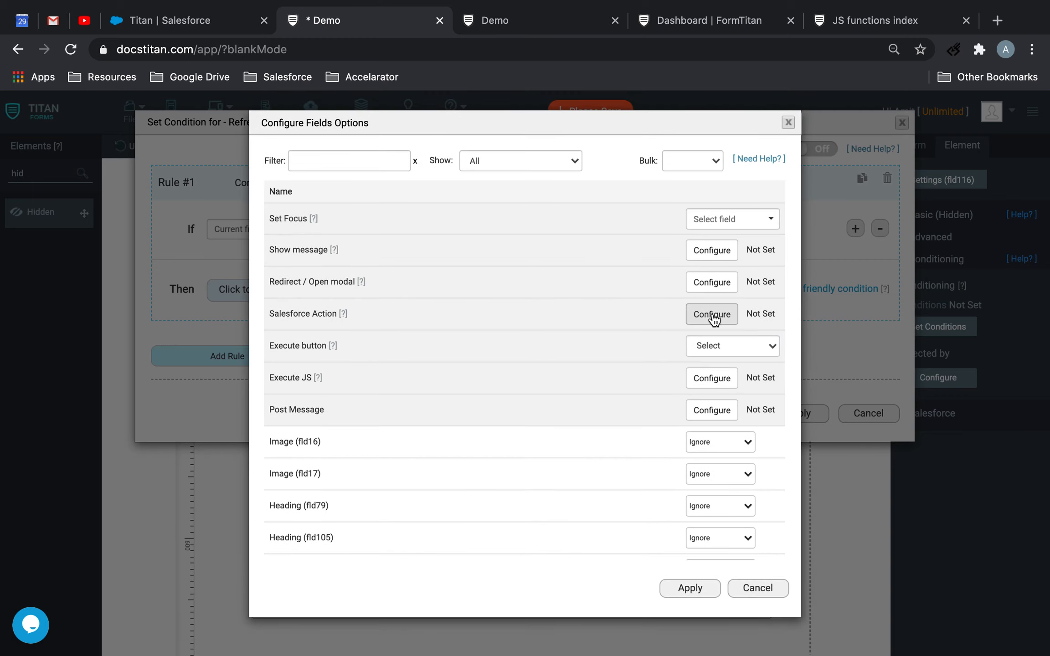
click(712, 315)
click(395, 411)
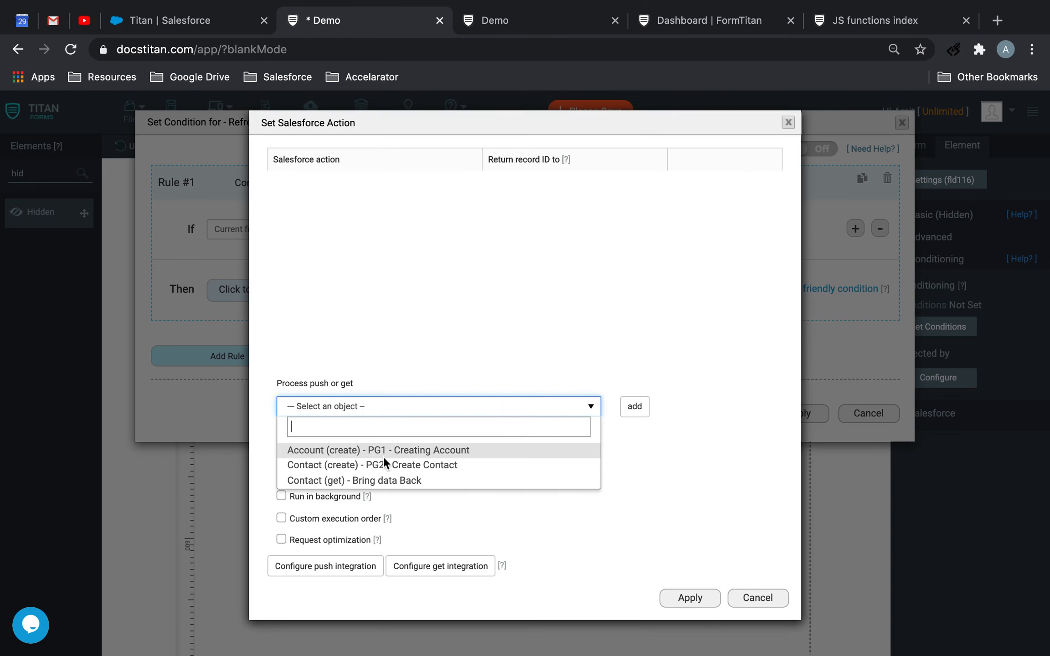
click(372, 480)
click(636, 416)
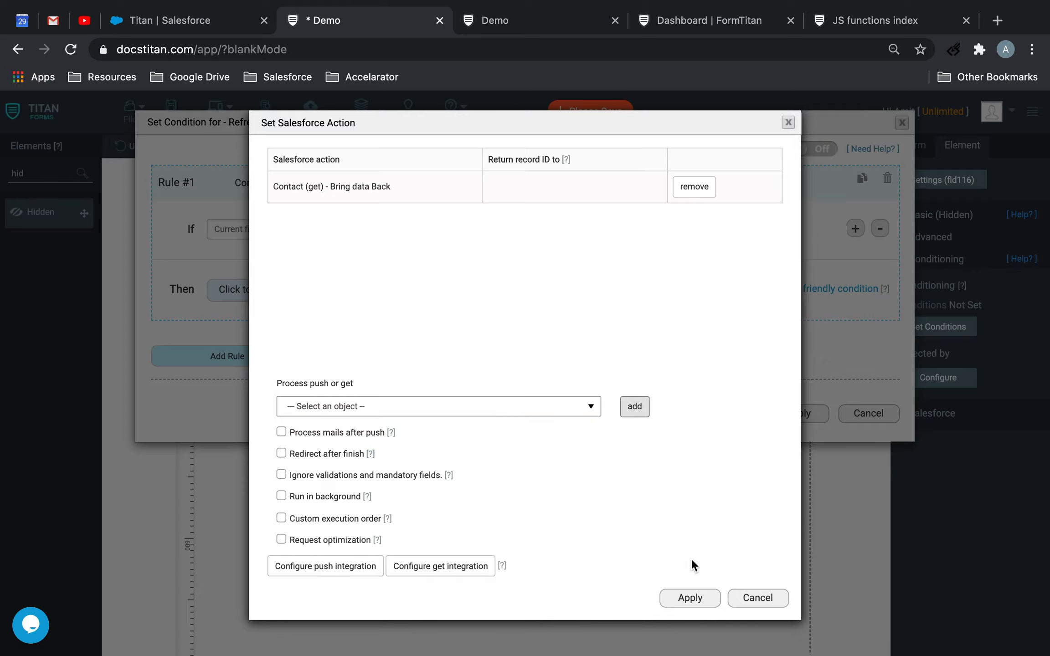
click(682, 602)
click(691, 584)
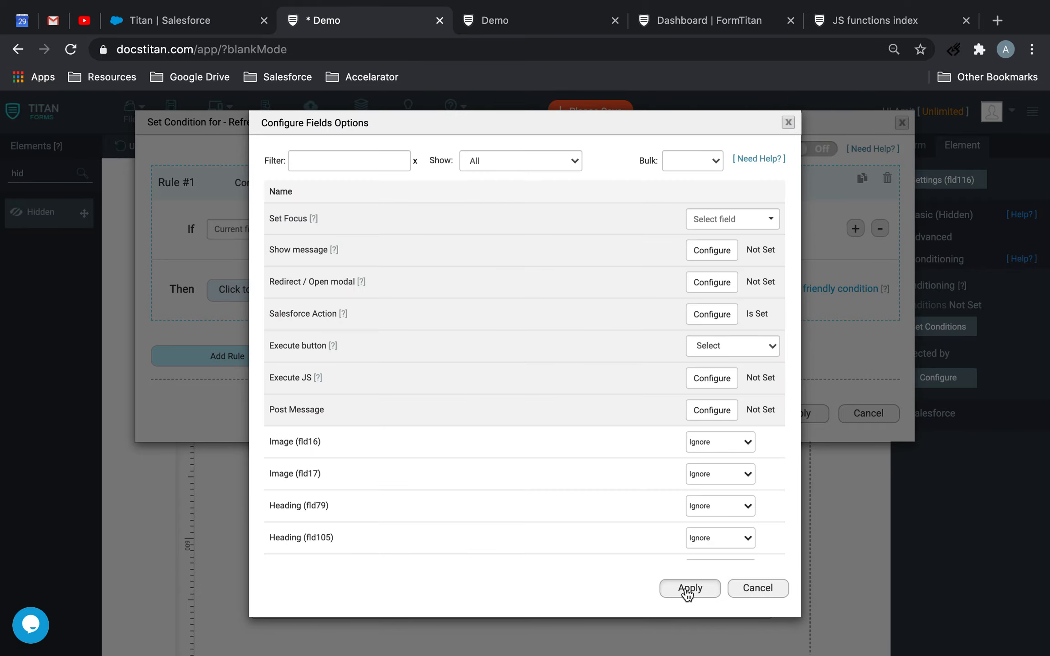
Save the Demo form with the Refresh field's condition applied, and reload the form's live page
click(800, 415)
click(169, 107)
click(521, 17)
click(70, 49)
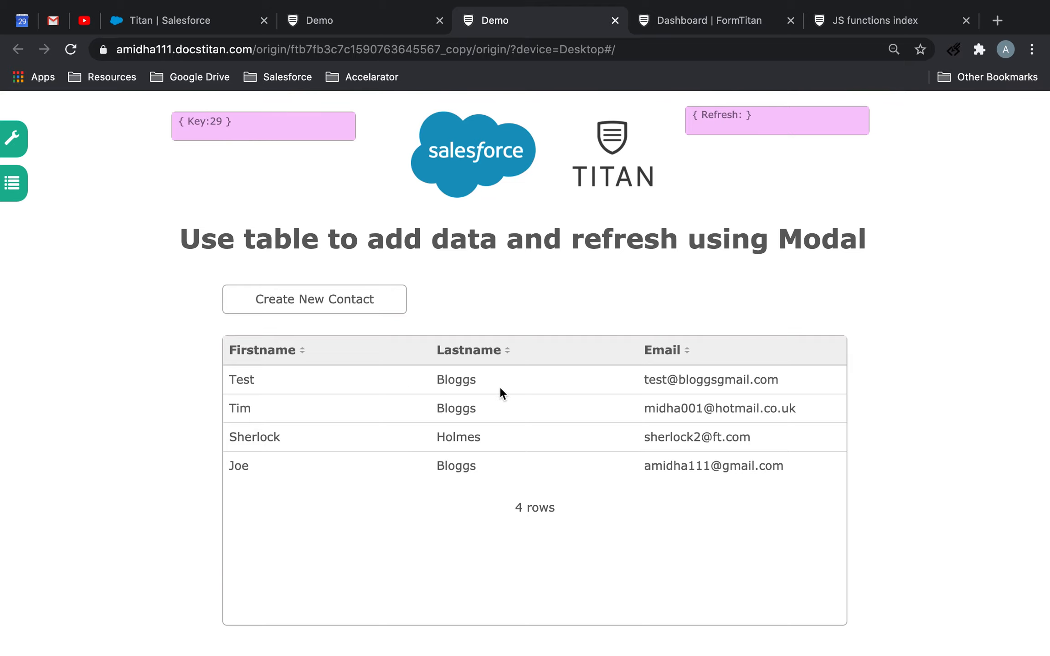
Create another contact through the Create New Contact modal, entering the first name, last name and e-mail, and submit it
click(351, 305)
click(490, 185)
text(Jane)
key(Tab)
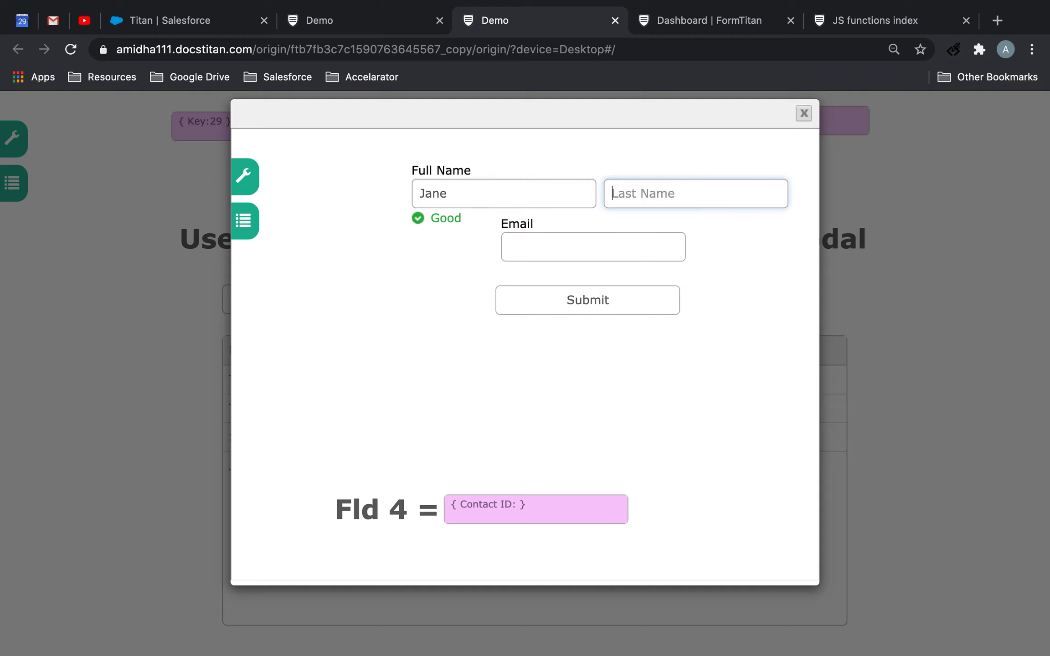
text(Bloggs)
click(528, 245)
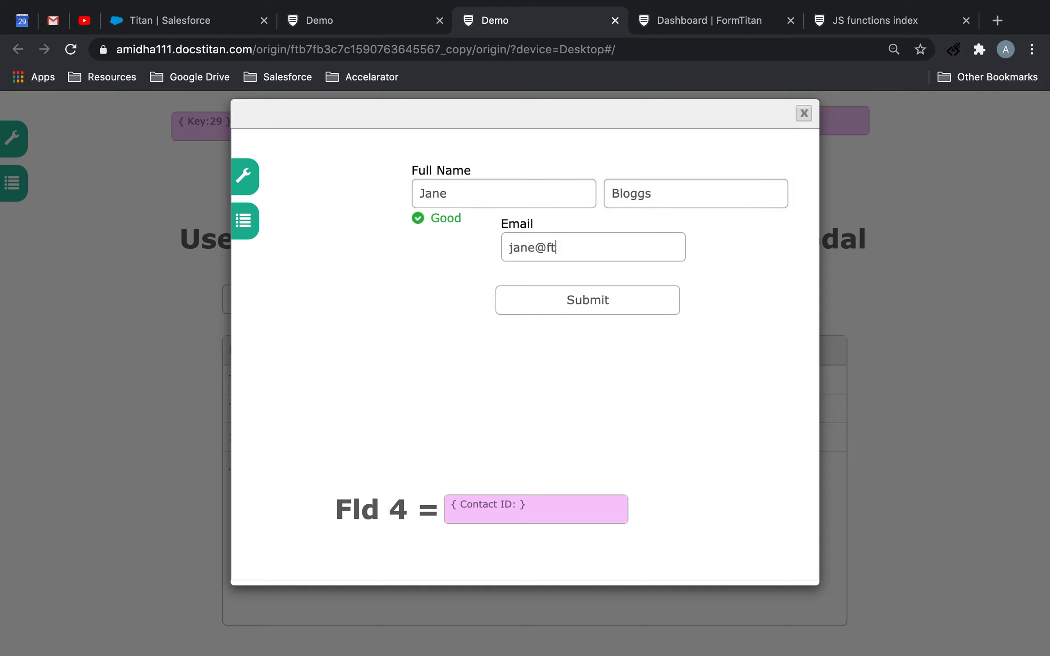
click(661, 299)
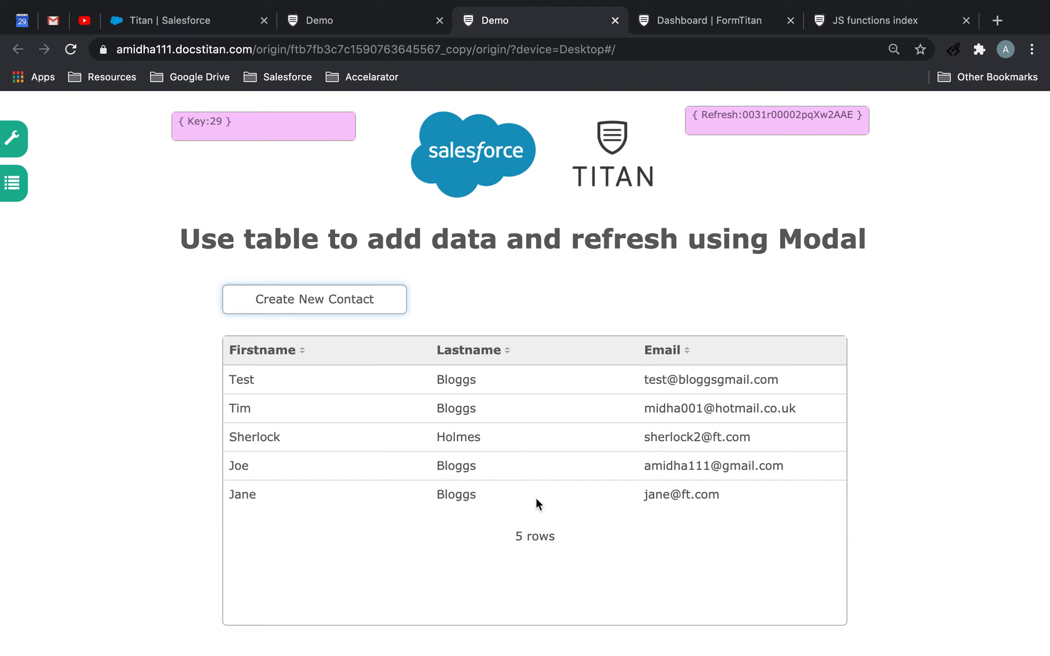
Reopen the Create New Contact modal to review its form, and close it without submitting a contact
click(387, 303)
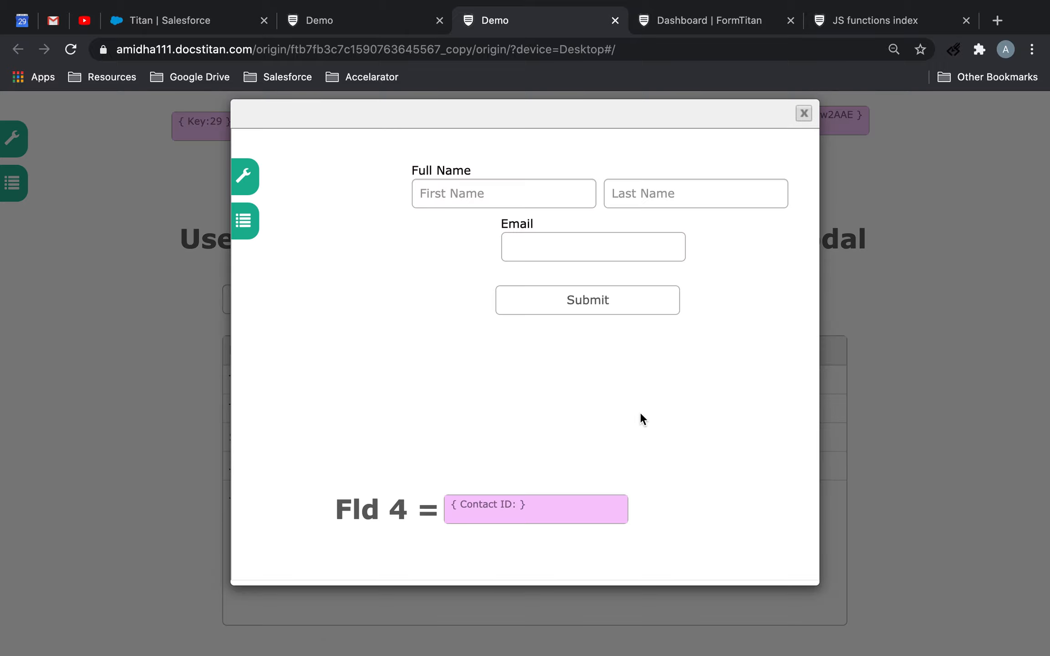
scroll(639, 411, right, 3)
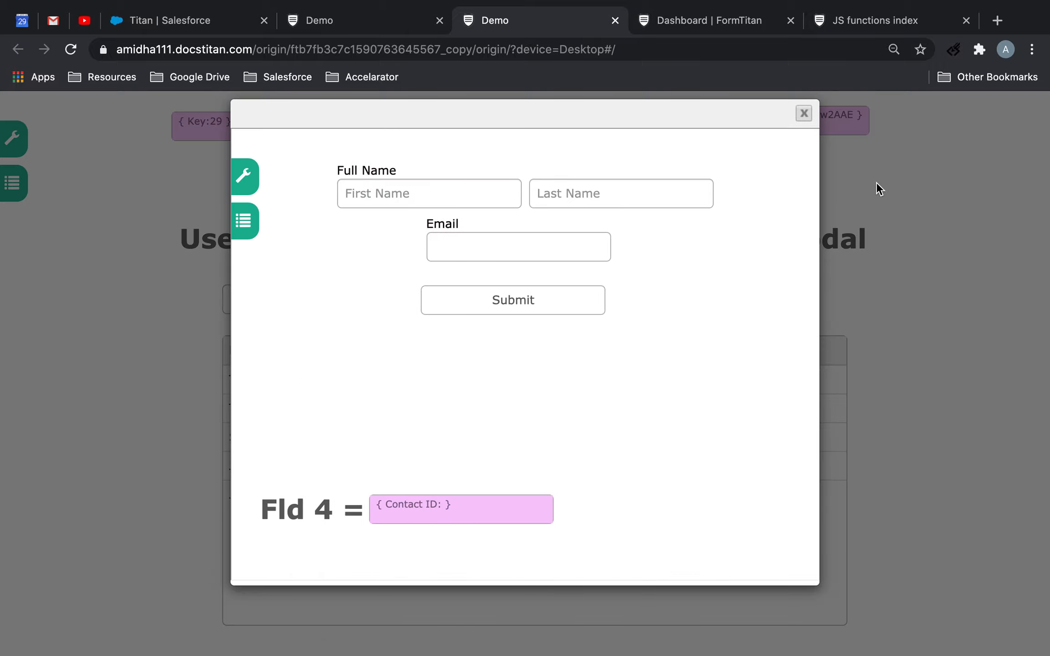
click(805, 114)
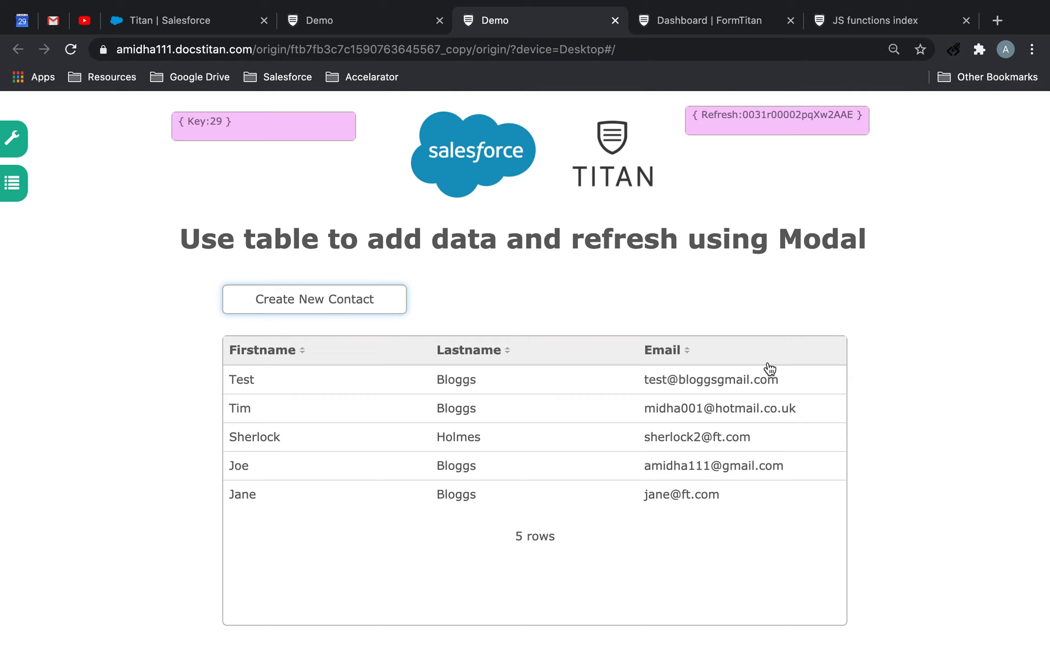
click(357, 295)
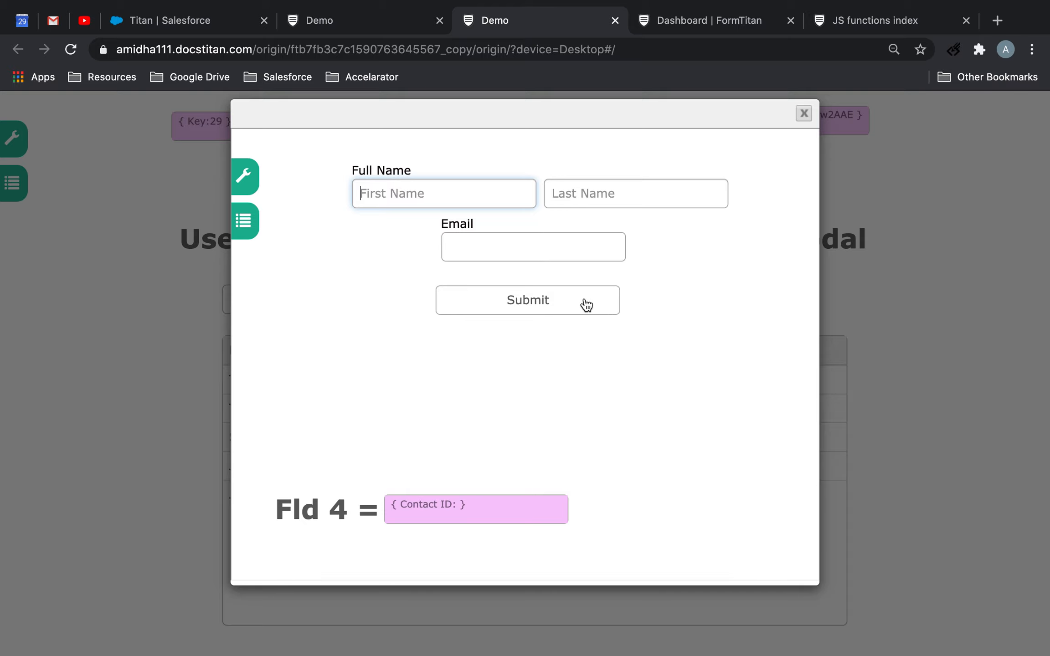
click(804, 113)
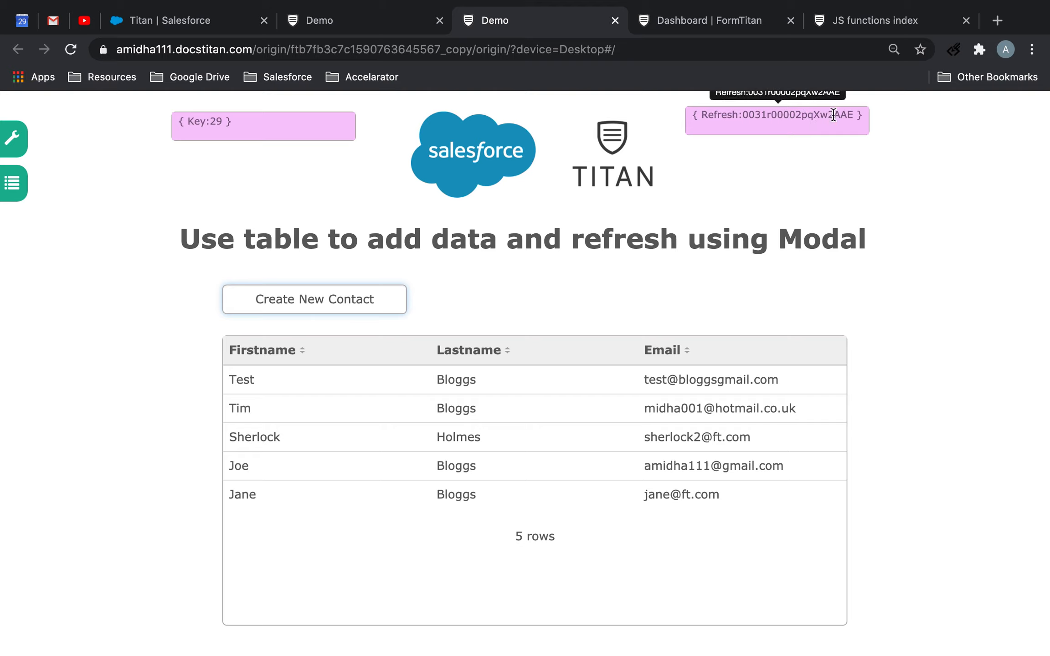